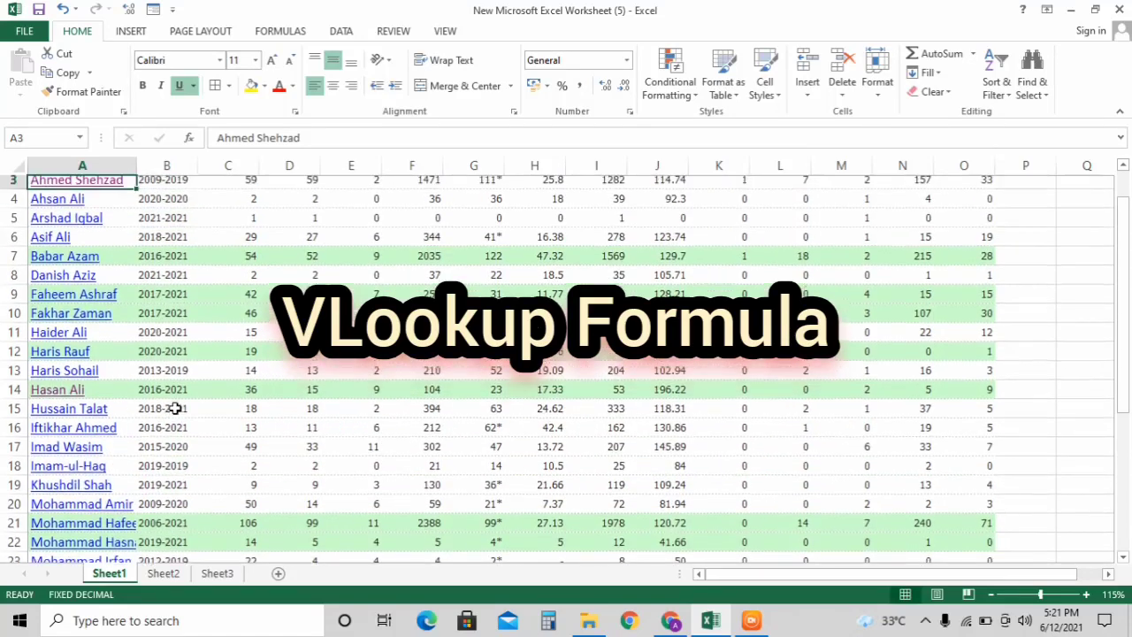
scroll(176, 409, "up", 1)
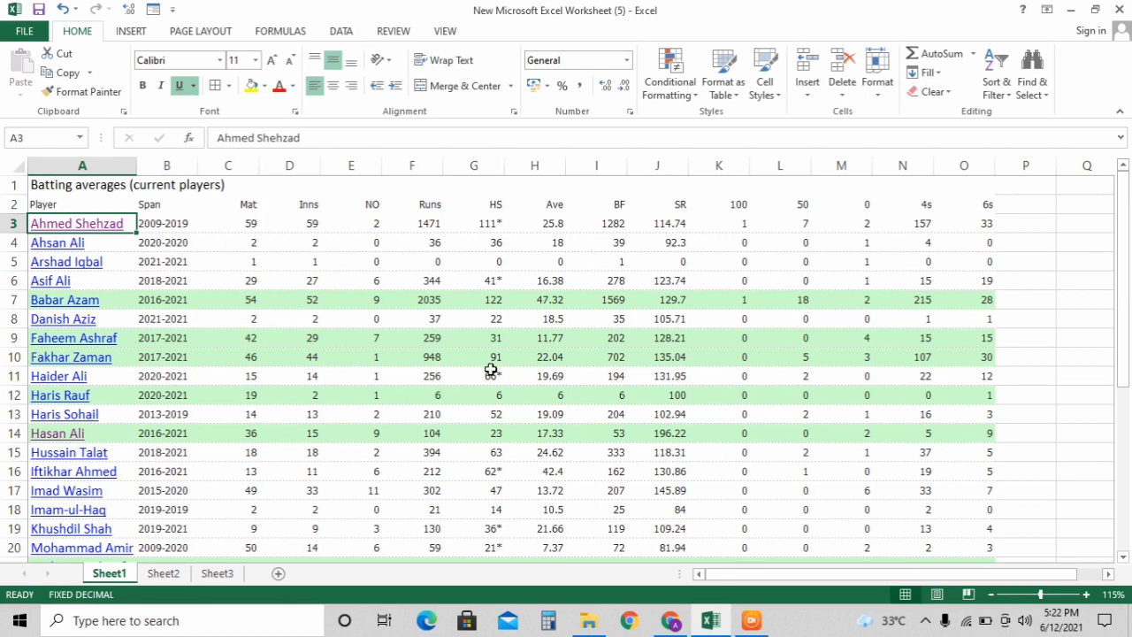
On Sheet2, choose Mohammad Hafeez in the Player Name cell I3.
scroll(491, 370, "down", 1)
scroll(486, 375, "down", 1)
scroll(480, 381, "down", 2)
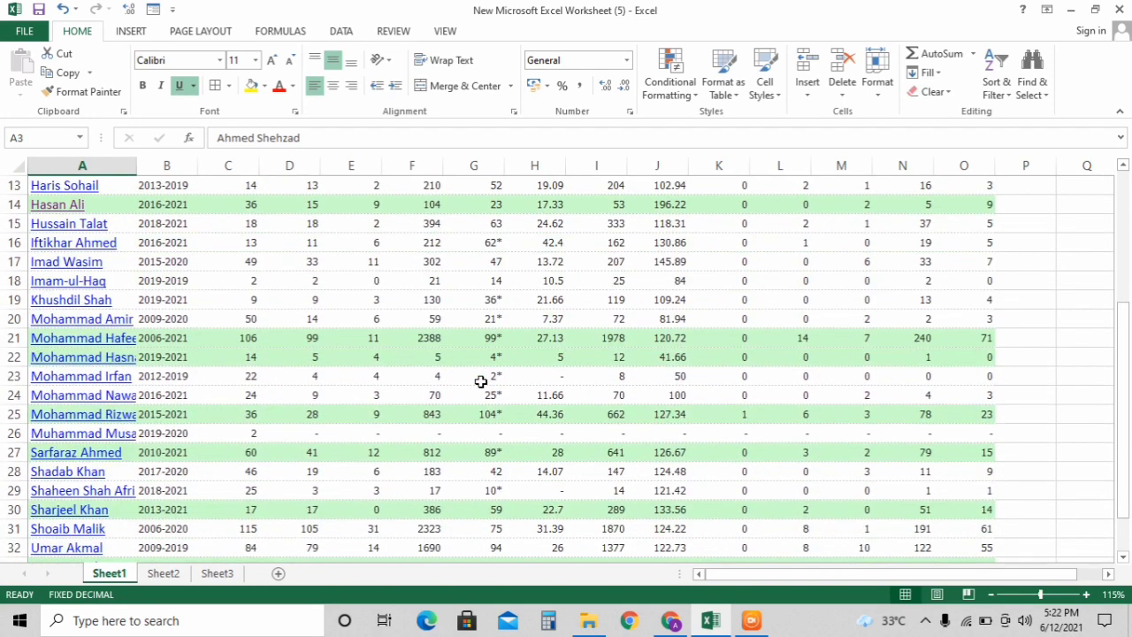
scroll(480, 381, "up", 4)
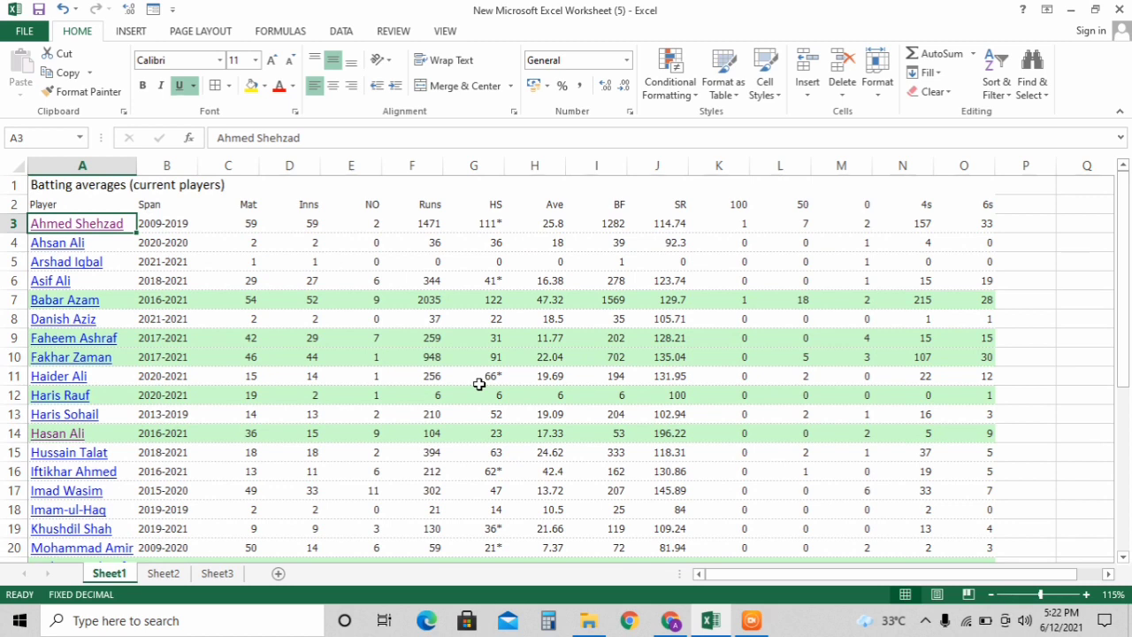
left_click(163, 573)
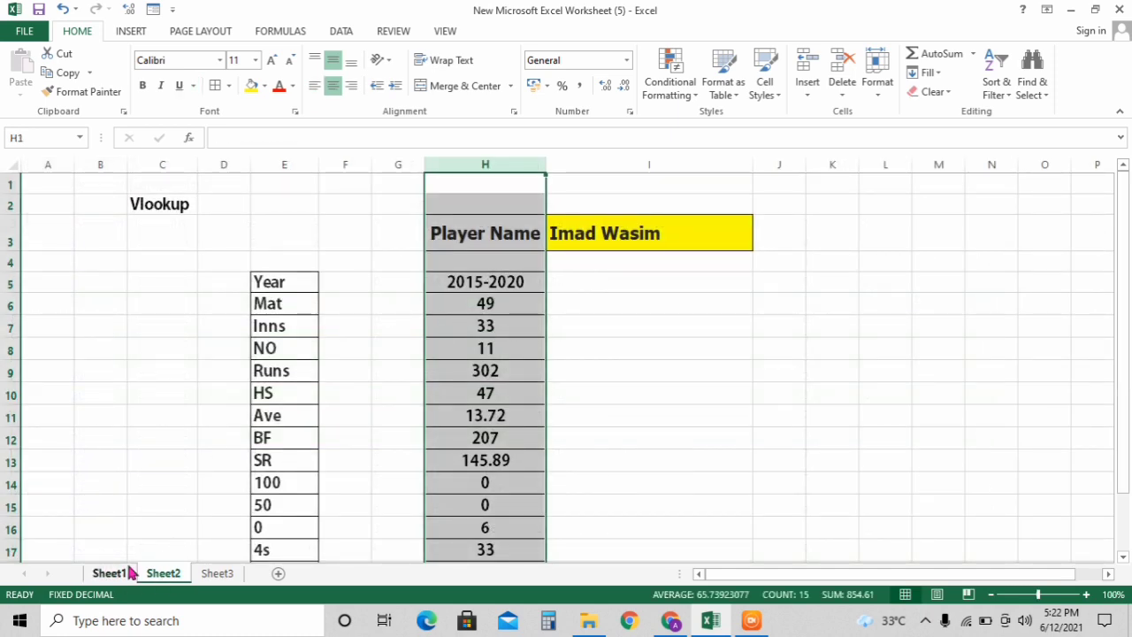
left_click(692, 380)
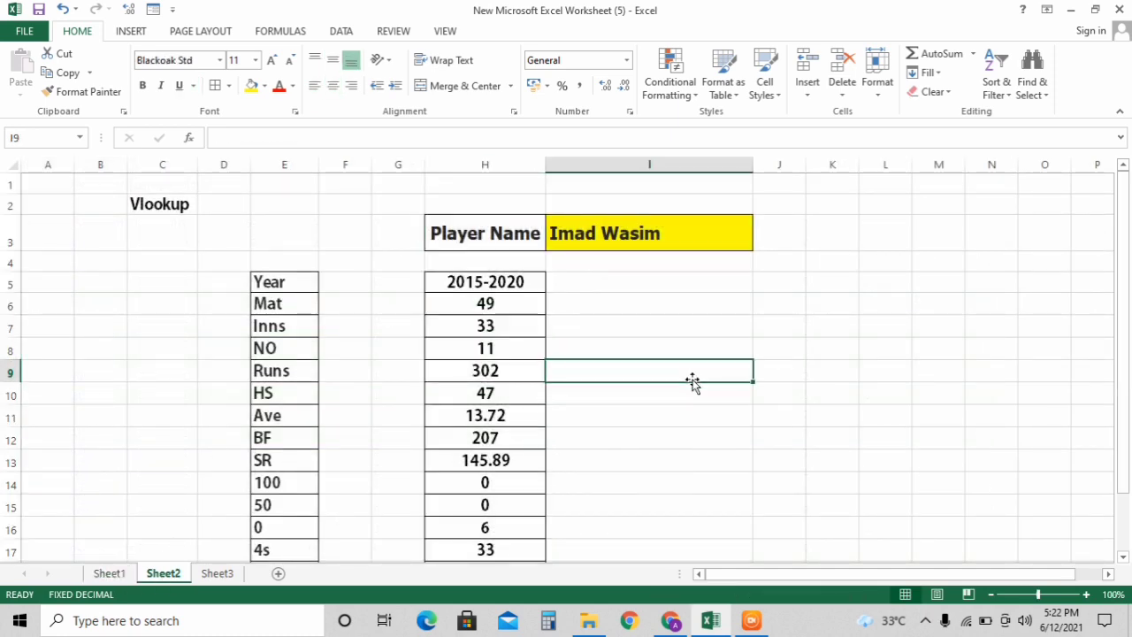
left_click(643, 236)
left_click(761, 244)
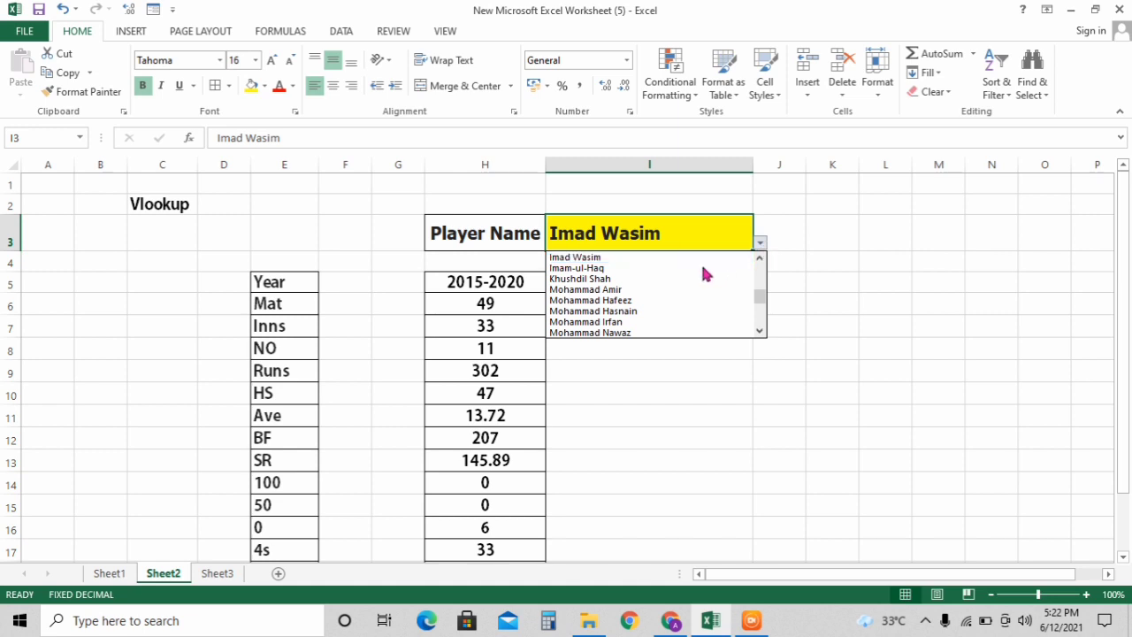
left_click(646, 301)
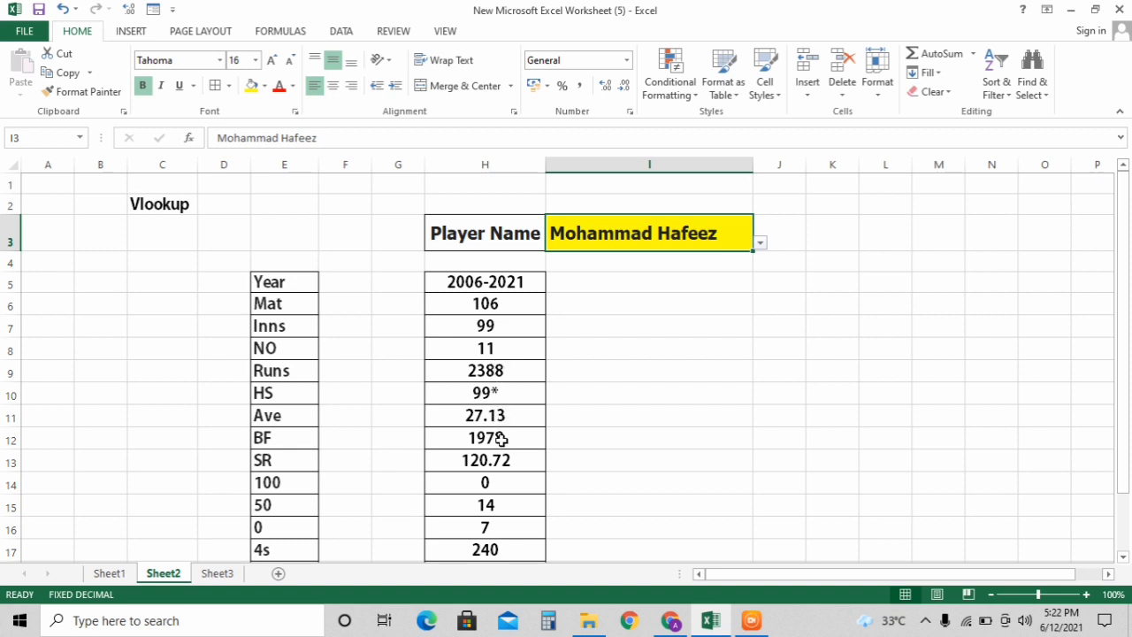
Switch the Player Name to Sarfaraz Ahmed, then Babar Azam, and move to Sheet3.
scroll(514, 457, "down", 1)
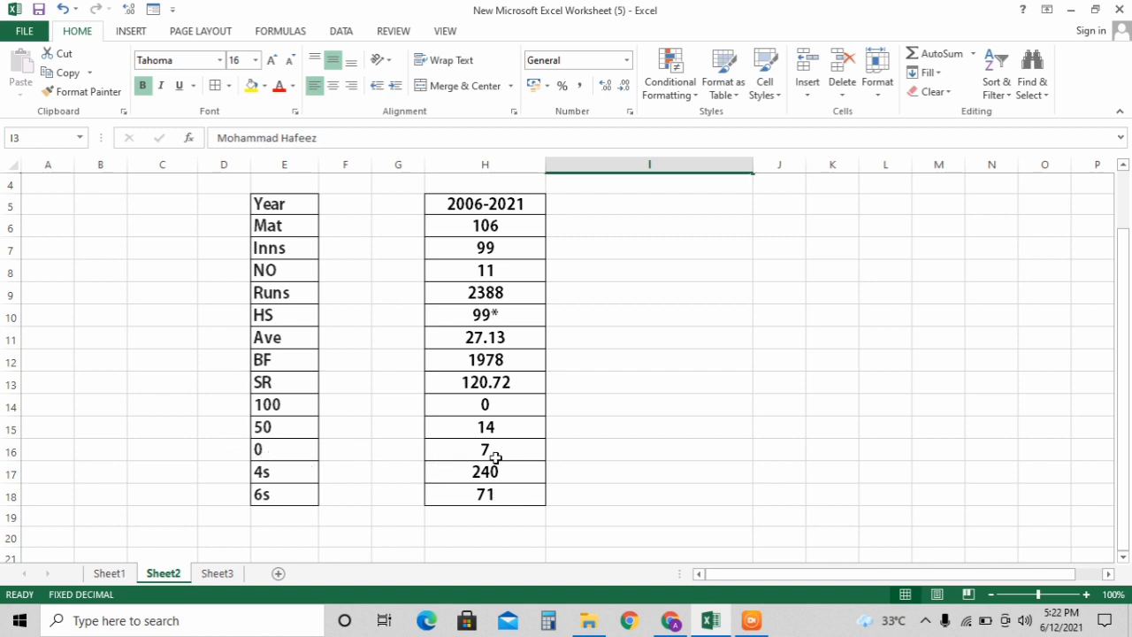
scroll(495, 457, "up", 1)
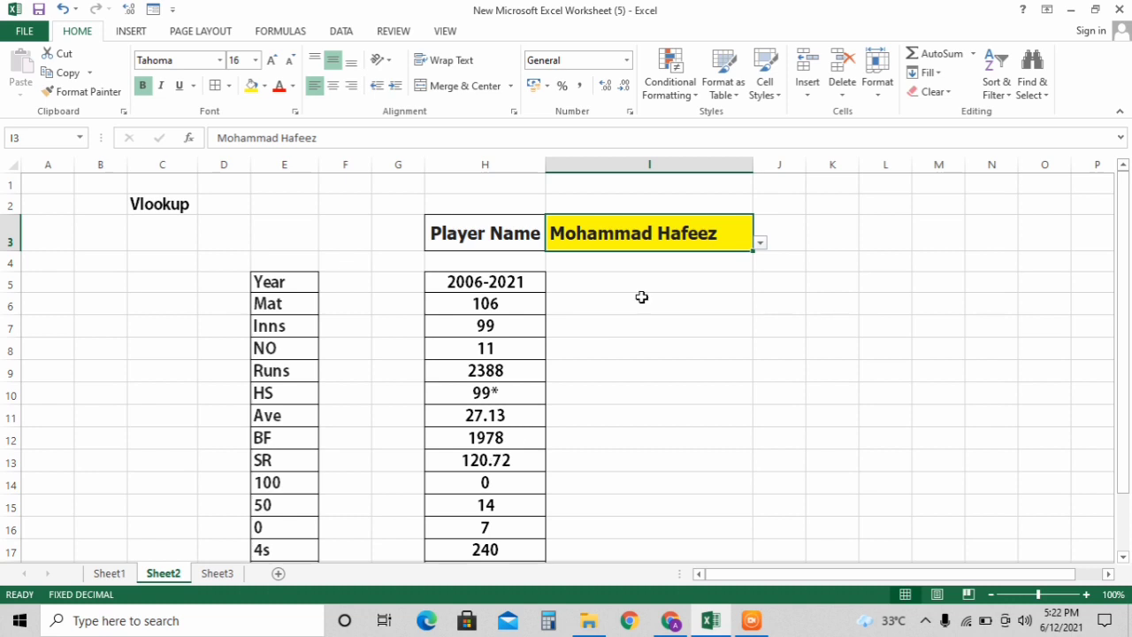
left_click(761, 243)
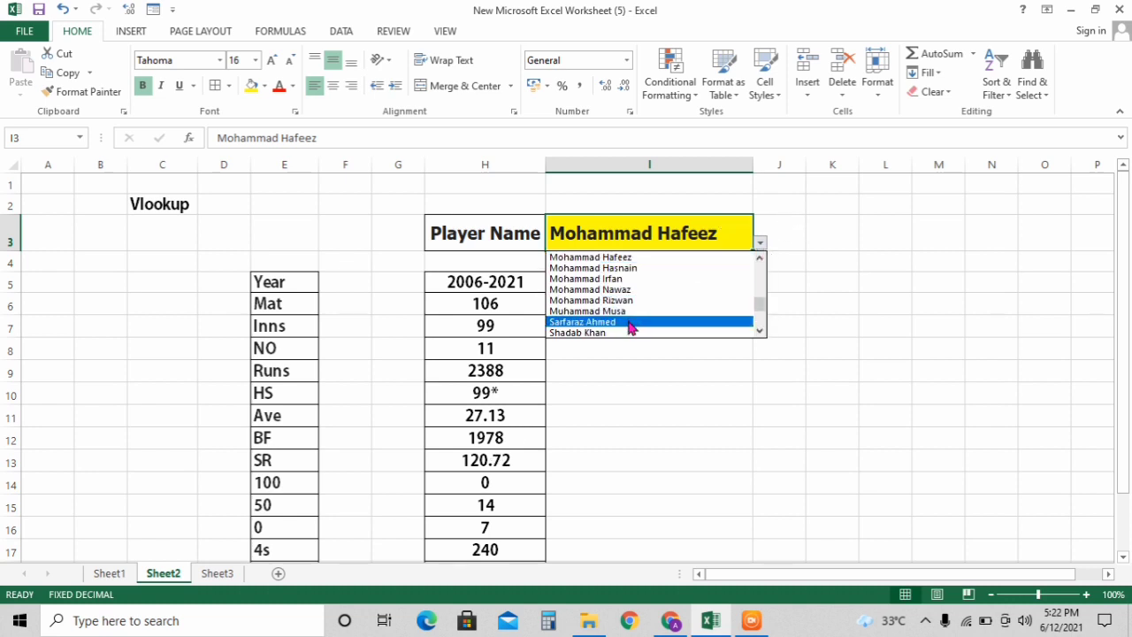
left_click(631, 325)
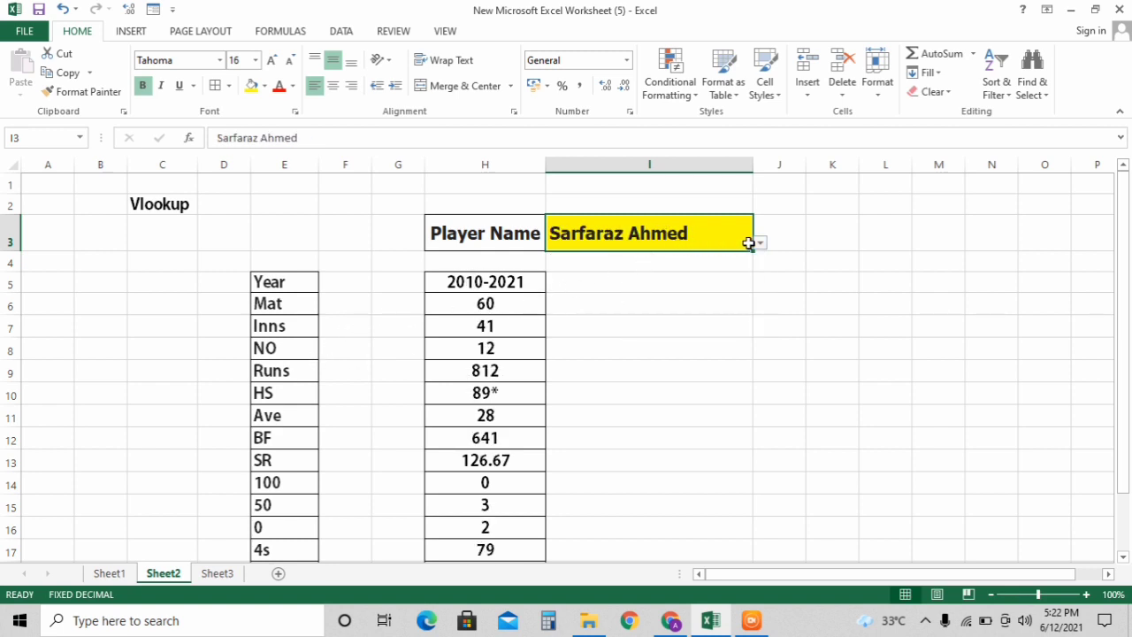
left_click(759, 243)
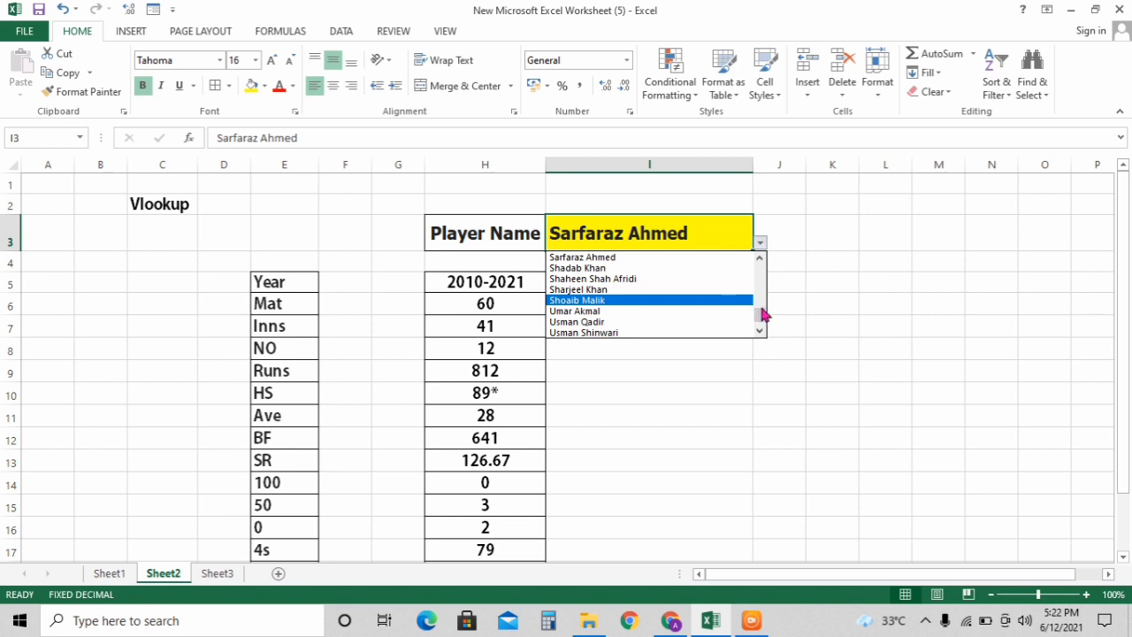
left_click_drag(759, 315, 759, 297)
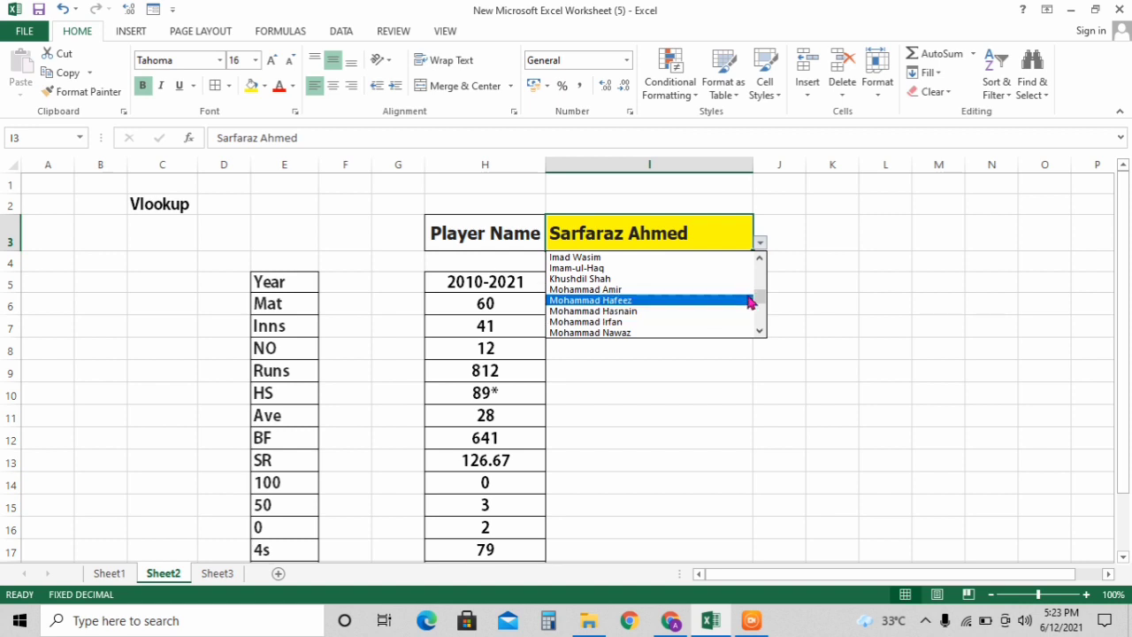
left_click_drag(763, 301, 753, 268)
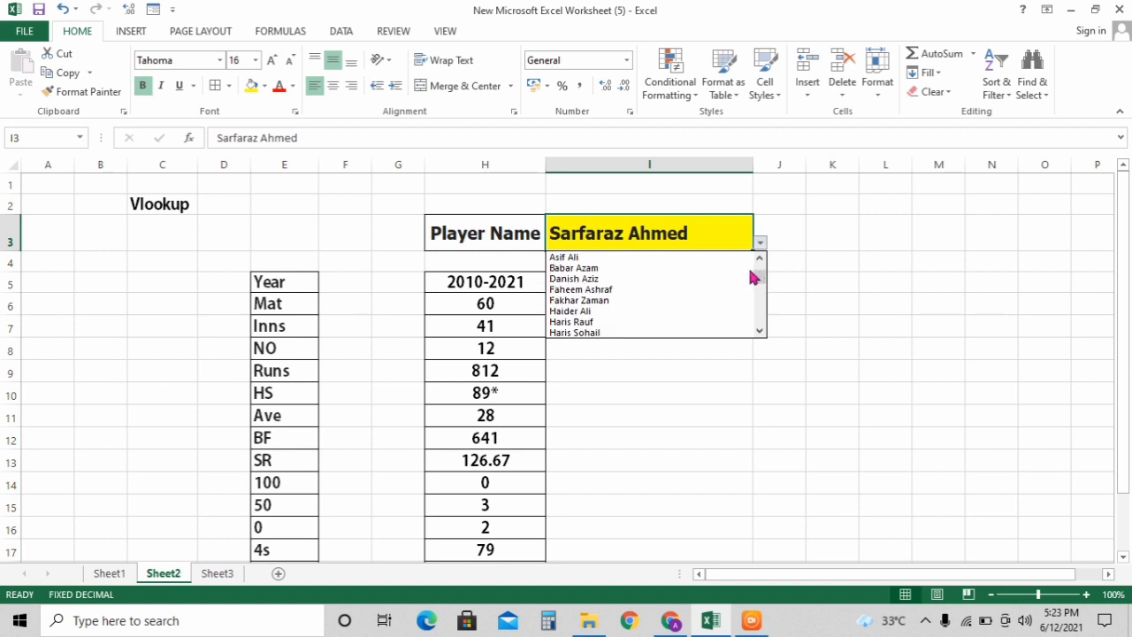
key("Escape")
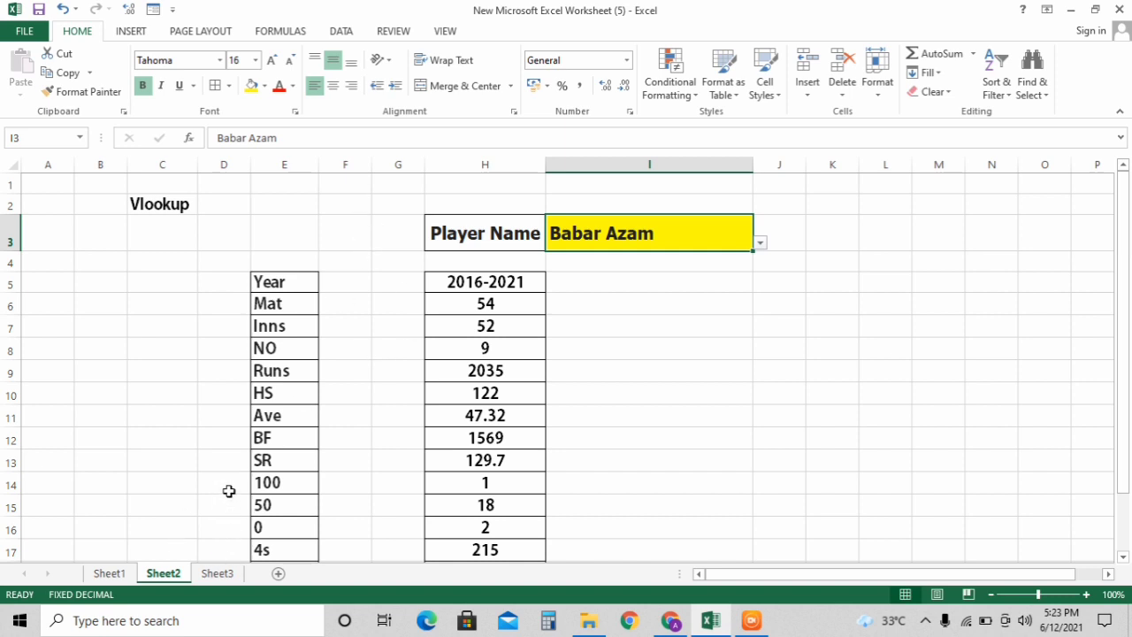
left_click(217, 573)
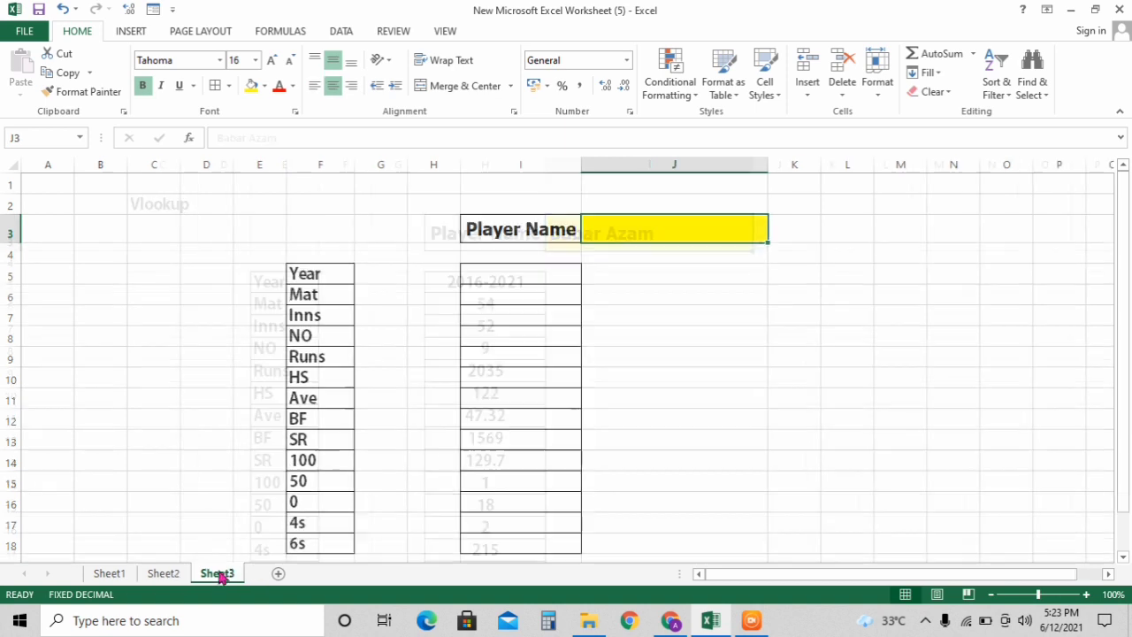
Compare the empty Sheet3 template with Sheet1's batting data, then select and zoom in on Player Name cell J3.
left_click(502, 338)
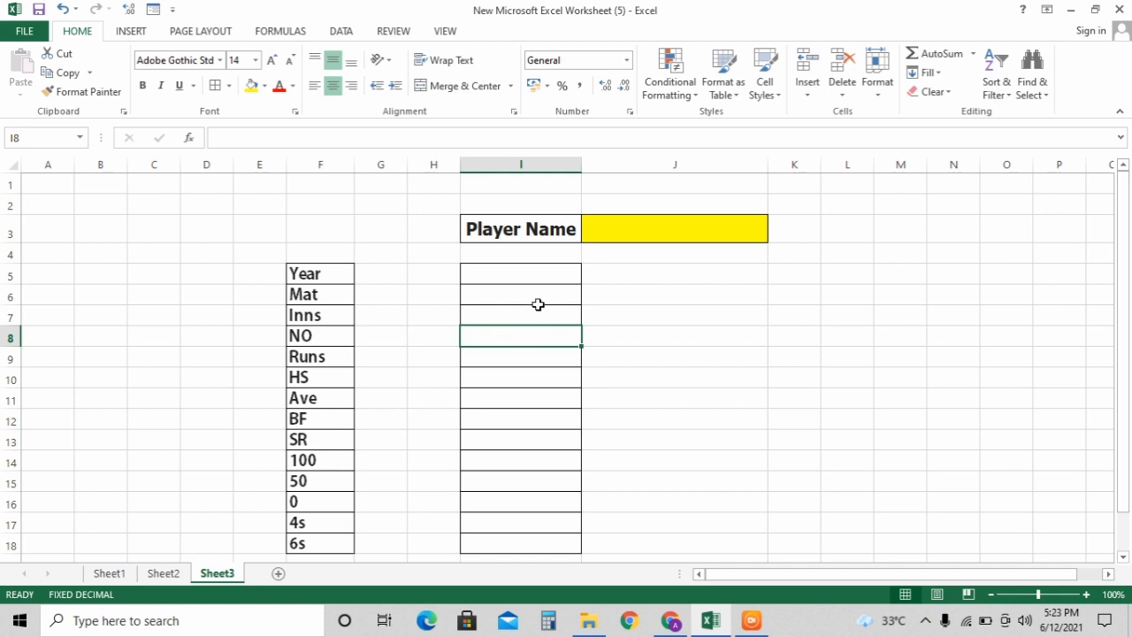
left_click(645, 227)
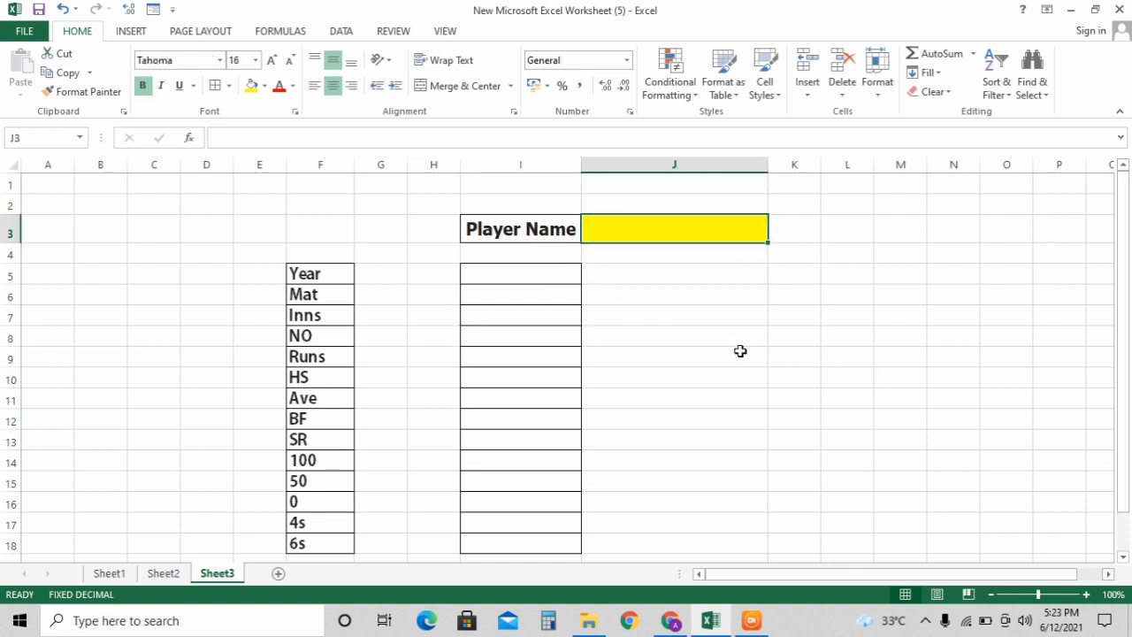
left_click(109, 573)
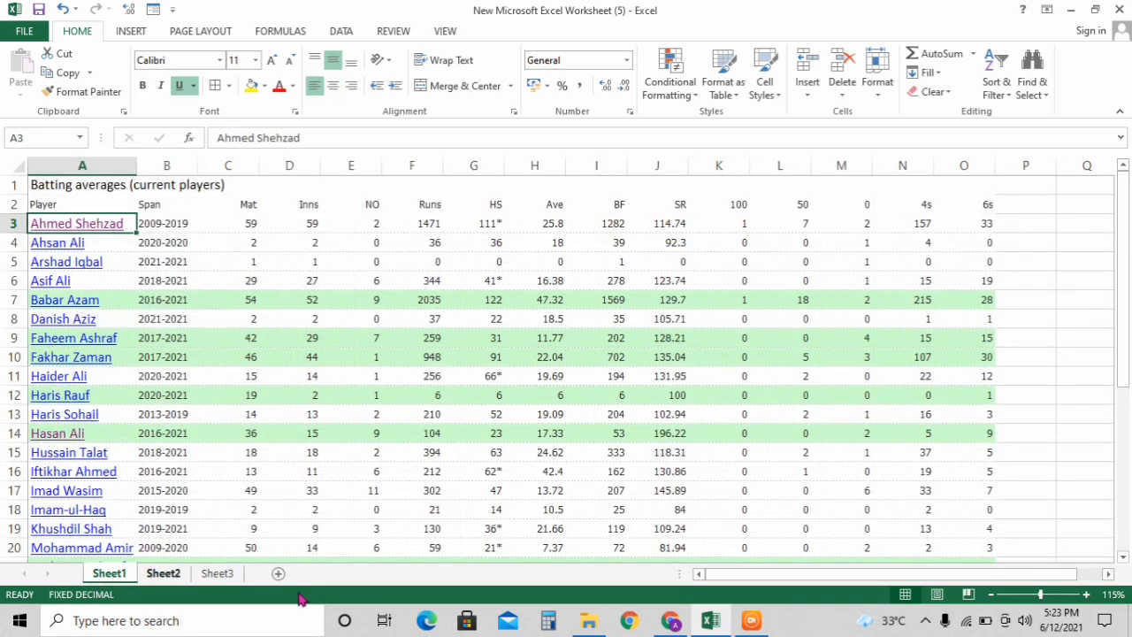
left_click(221, 575)
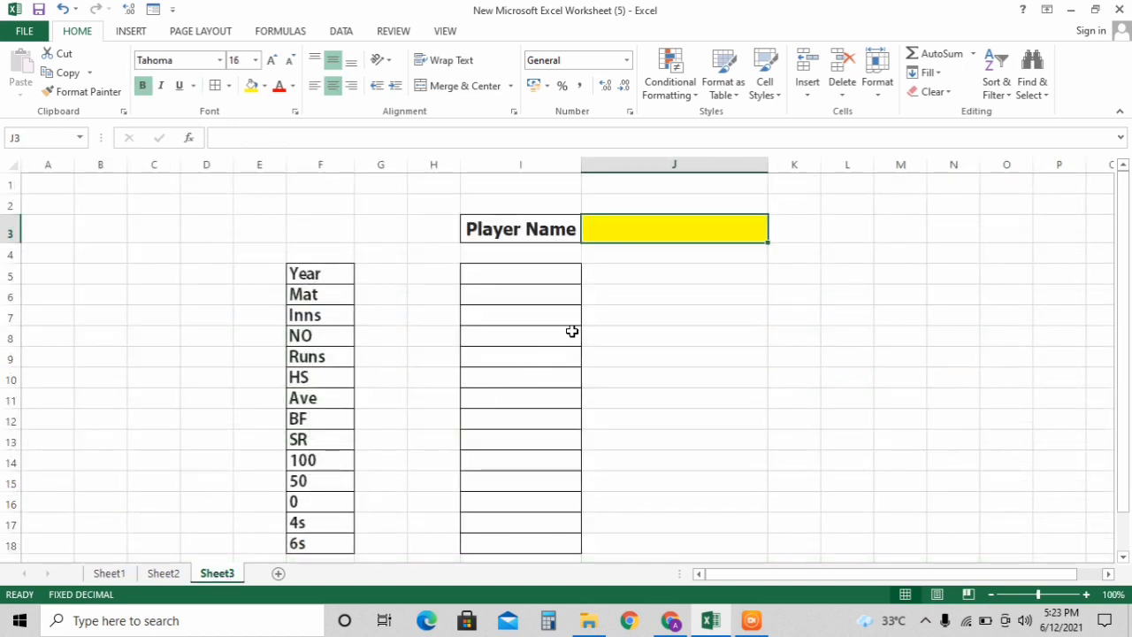
left_click(672, 271)
left_click(670, 237)
scroll(685, 356, "up", 2)
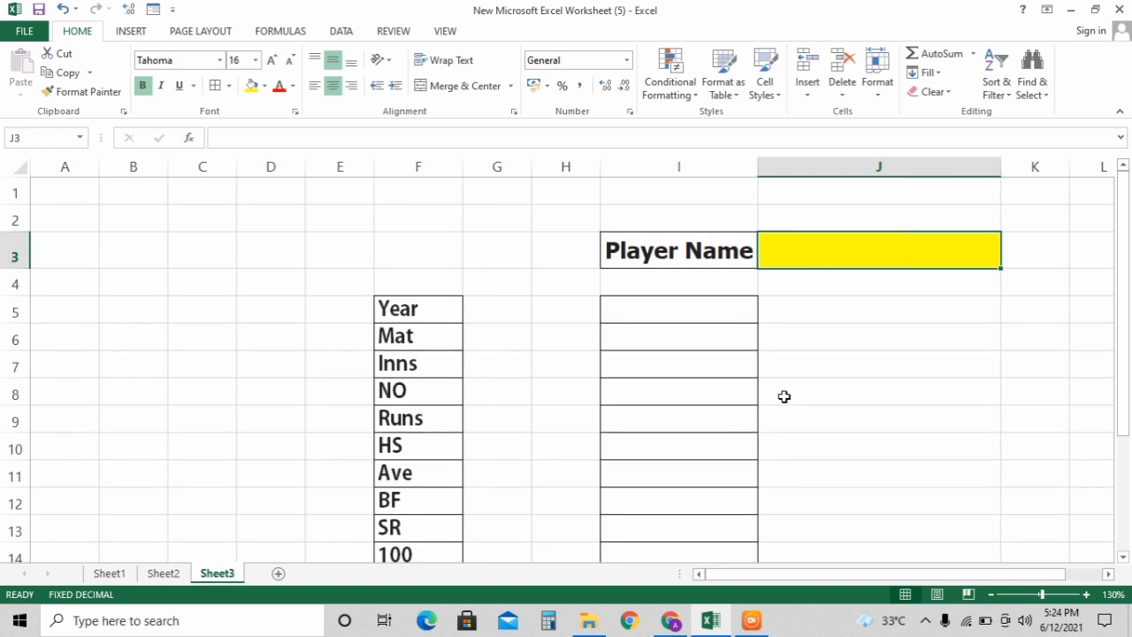
scroll(783, 396, "up", 1)
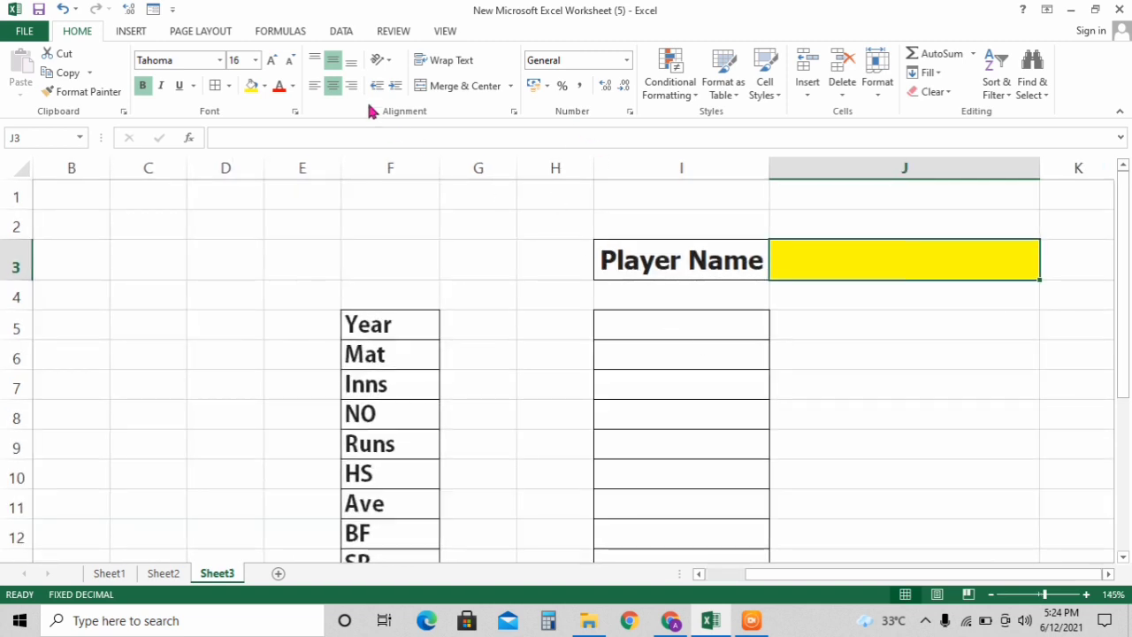
Give J3 a List data validation whose source is the players range.
left_click(341, 34)
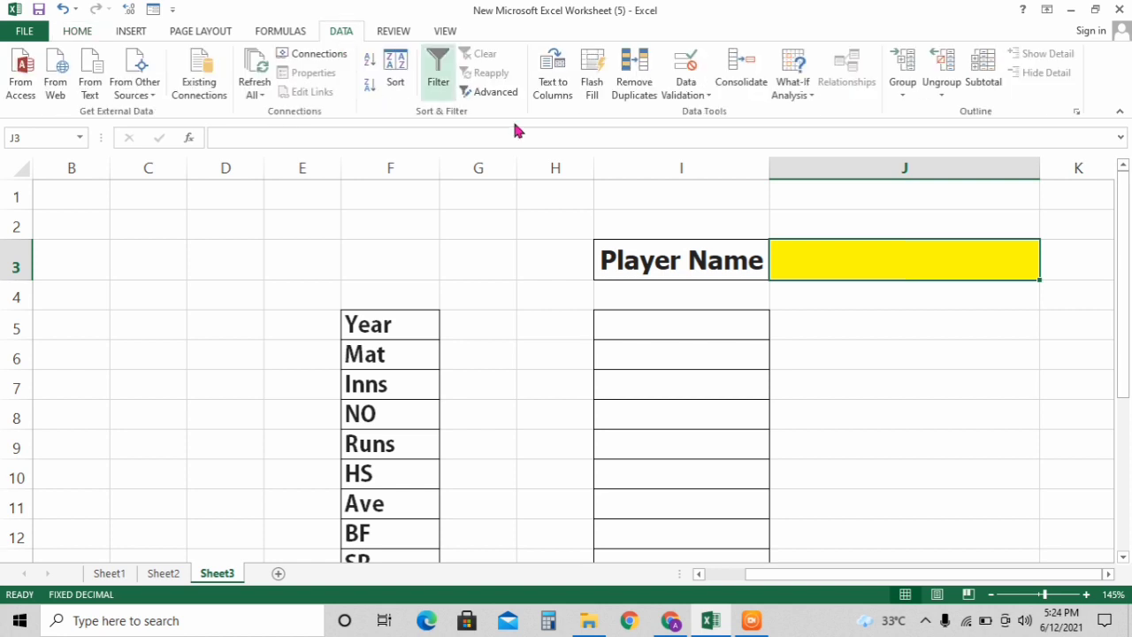
left_click(695, 97)
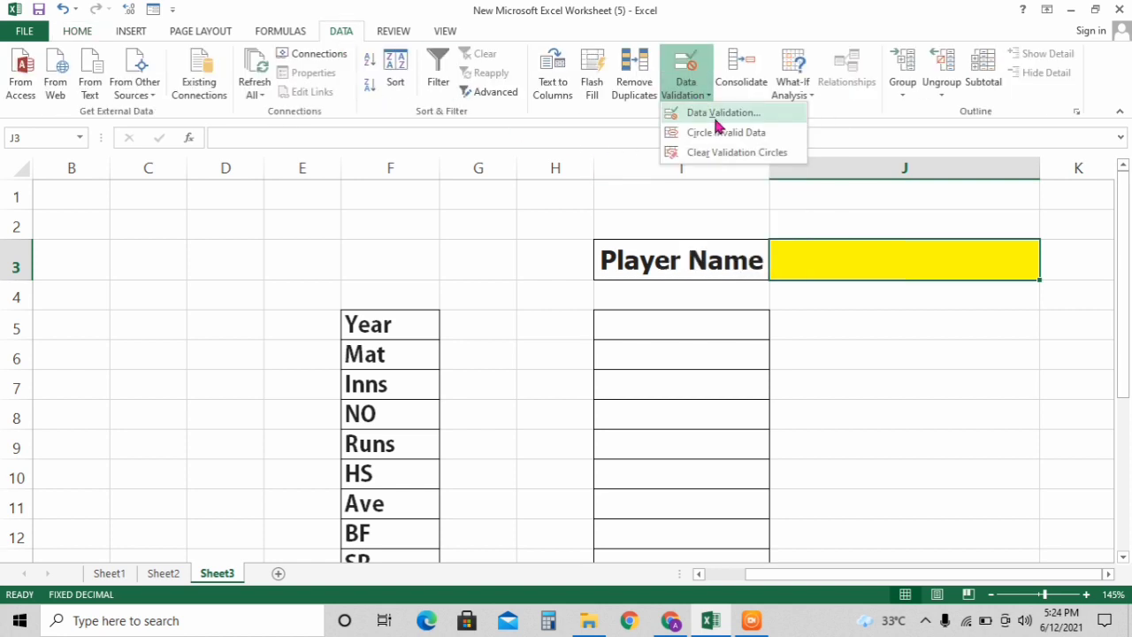
left_click(718, 114)
left_click(778, 228)
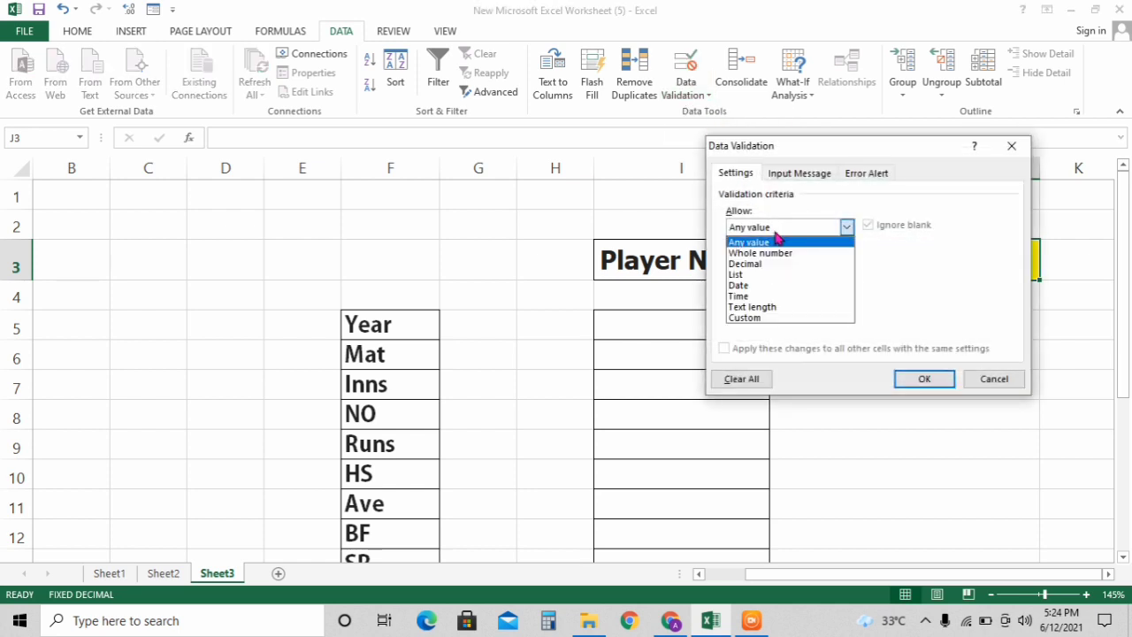
left_click(757, 275)
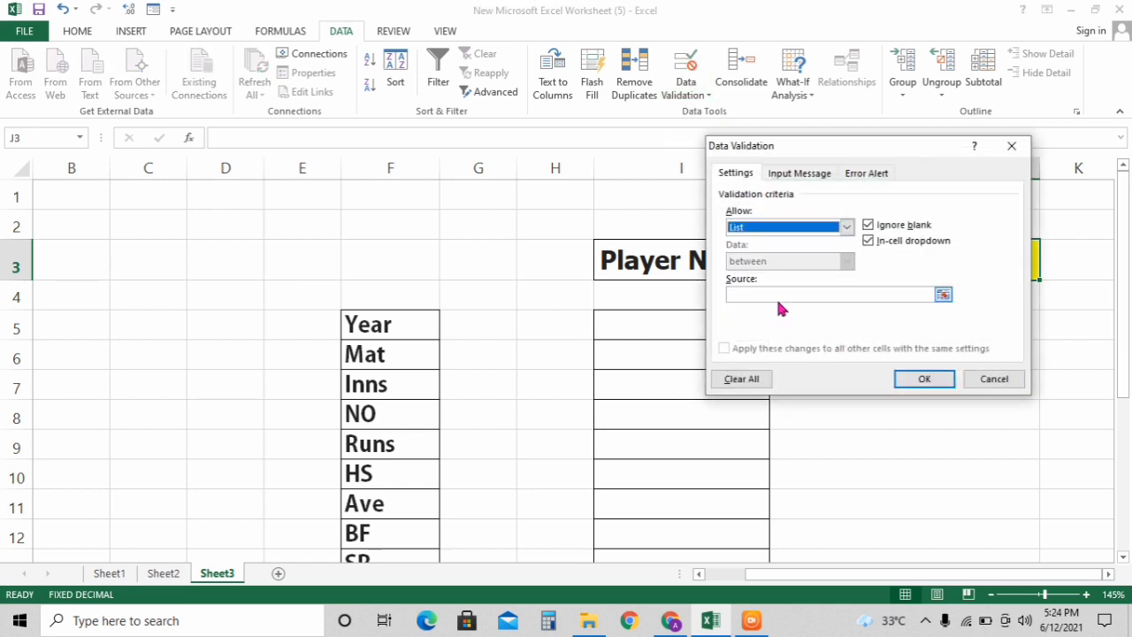
left_click(754, 293)
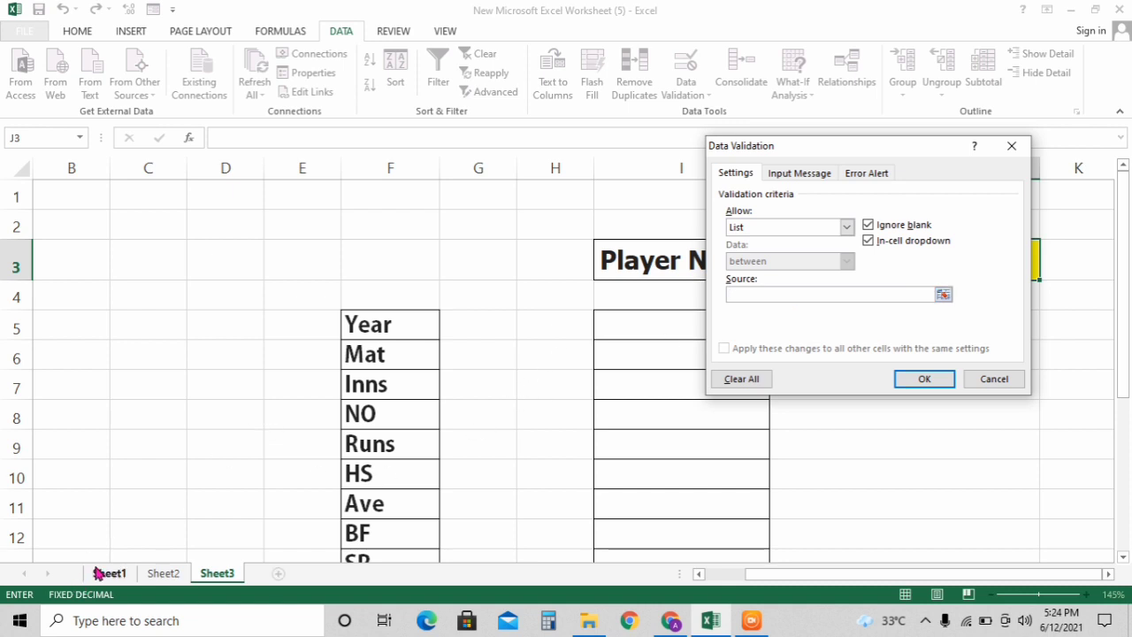
left_click(99, 573)
type("players")
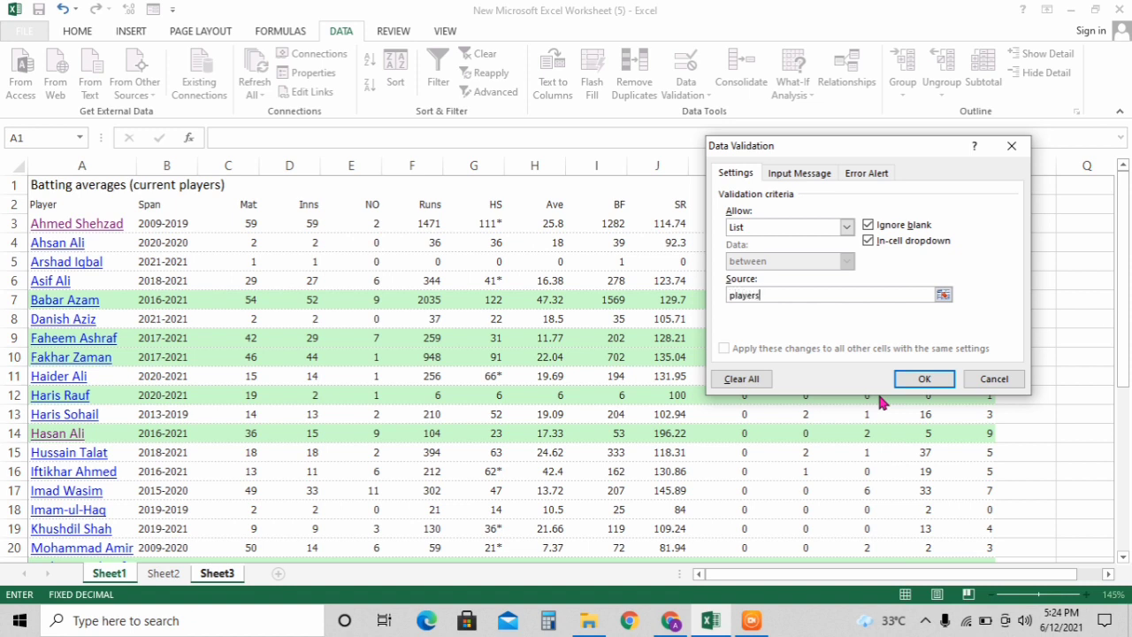
key("Return")
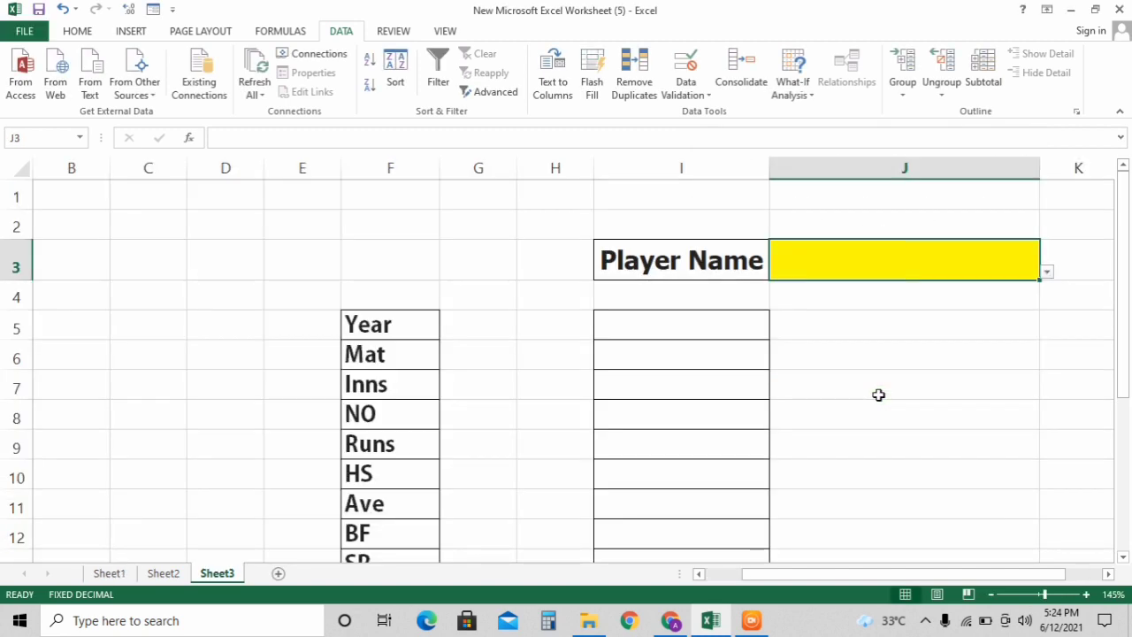
Change the Player Name list source to Sheet1!$A$3:$A$35.
left_click(1047, 273)
left_click(1046, 276)
left_click(694, 92)
left_click(721, 113)
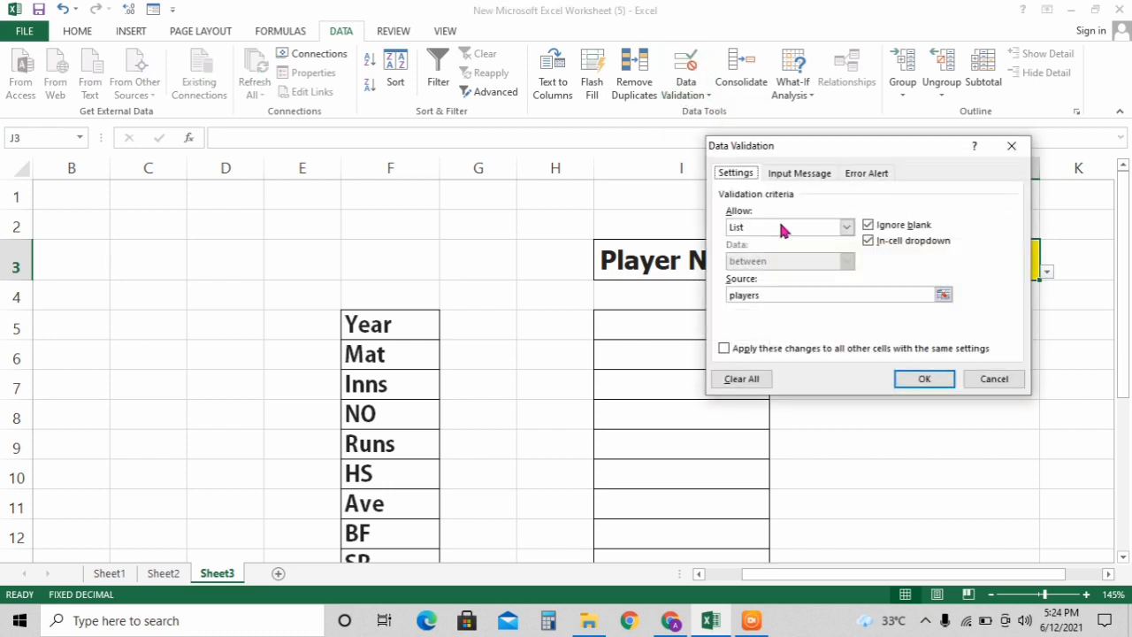
left_click(797, 294)
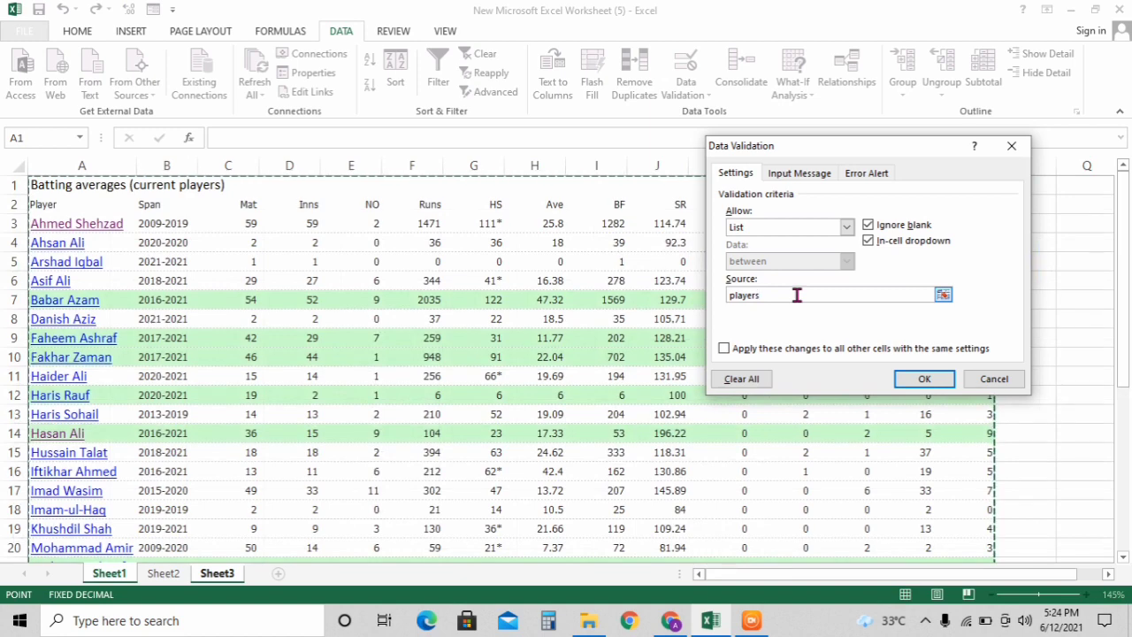
key("BackSpace")
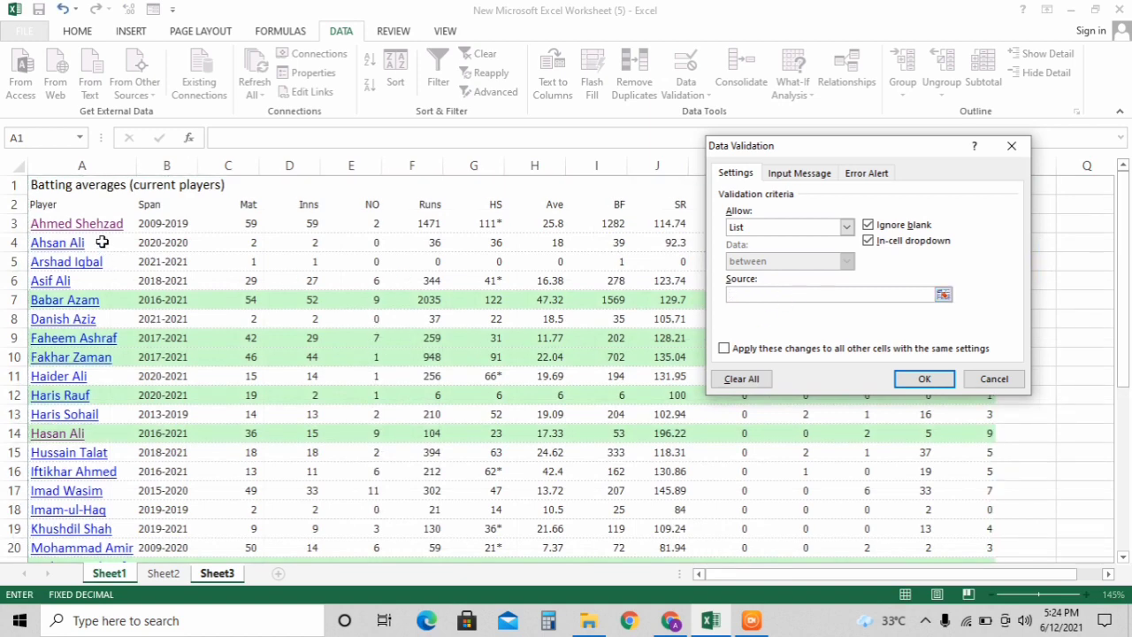
left_click(87, 226)
key("shift+Down")
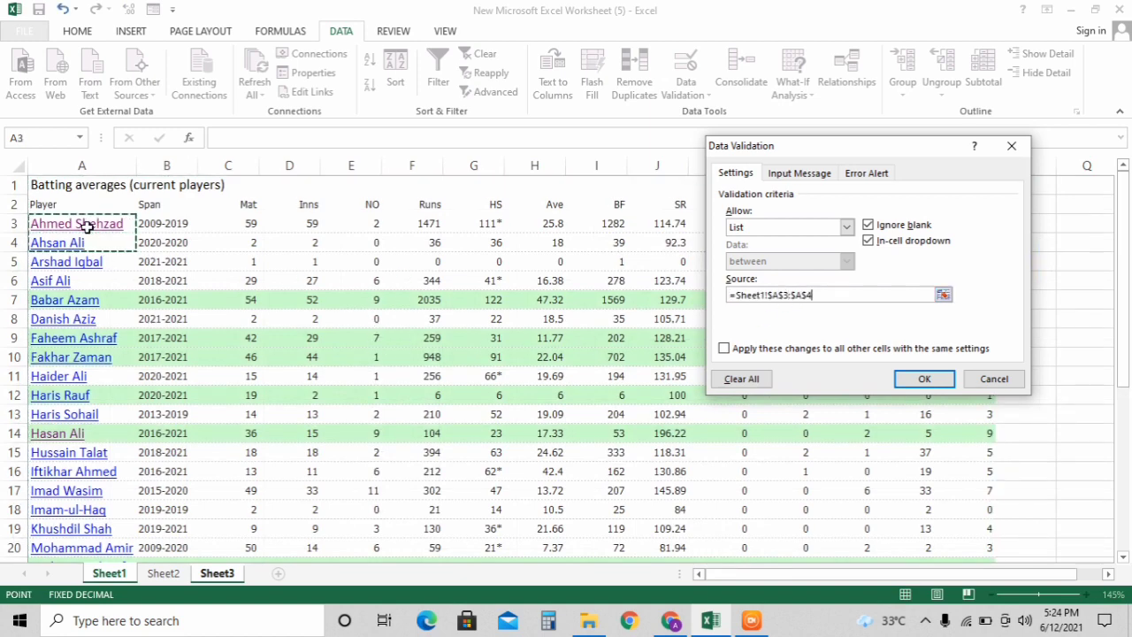
key("ctrl+shift+Down")
key("shift+Down")
key("shift+Down")
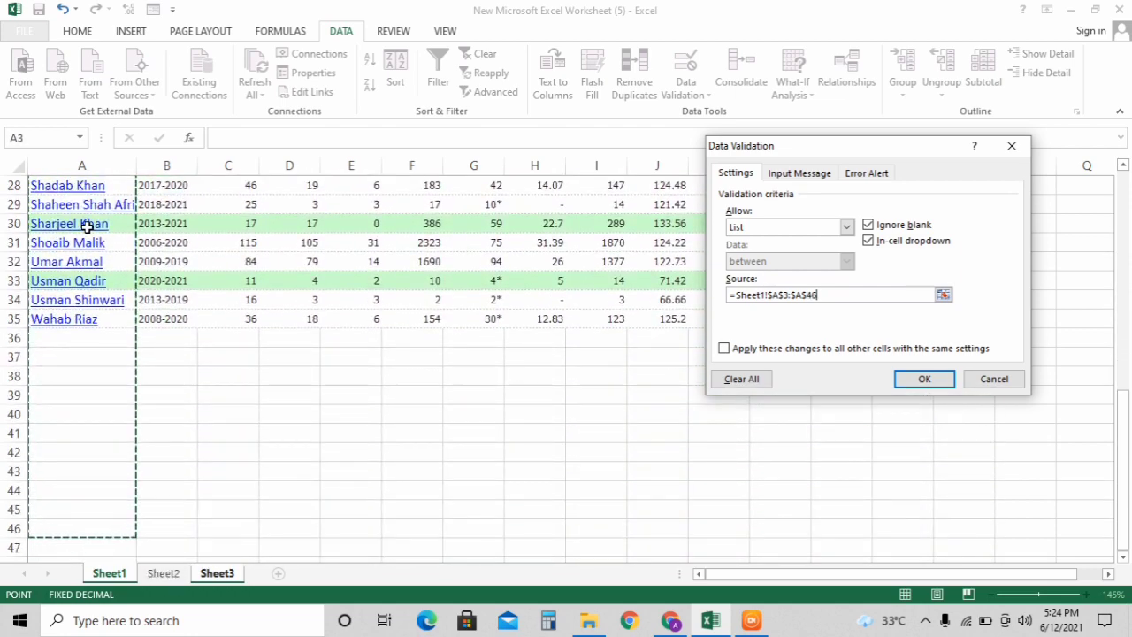
key("shift+Down")
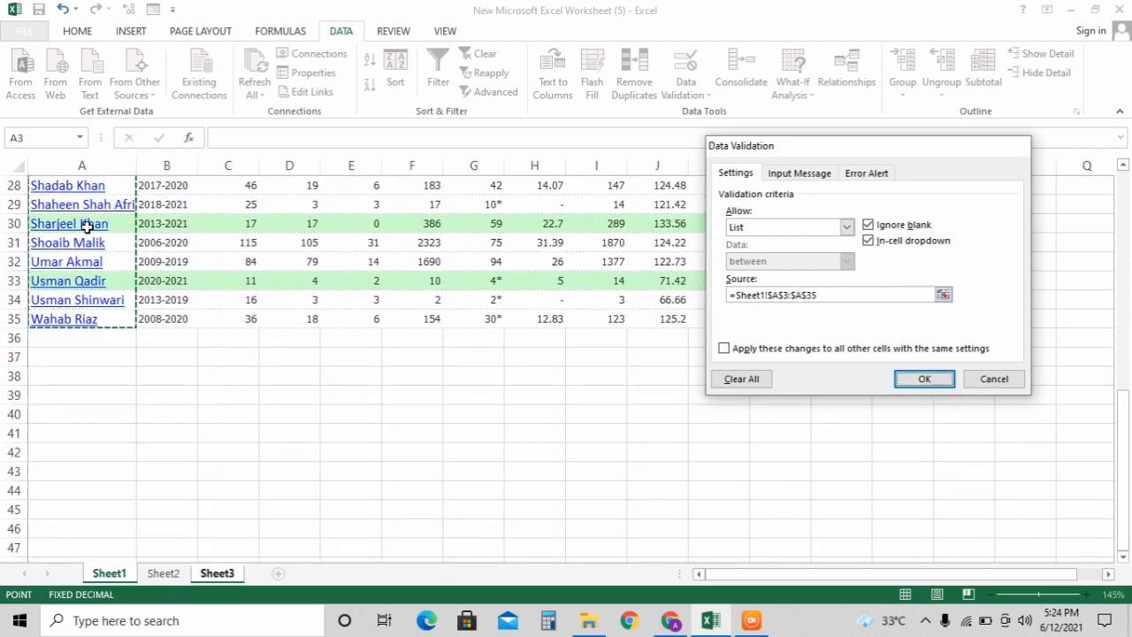
key("Return")
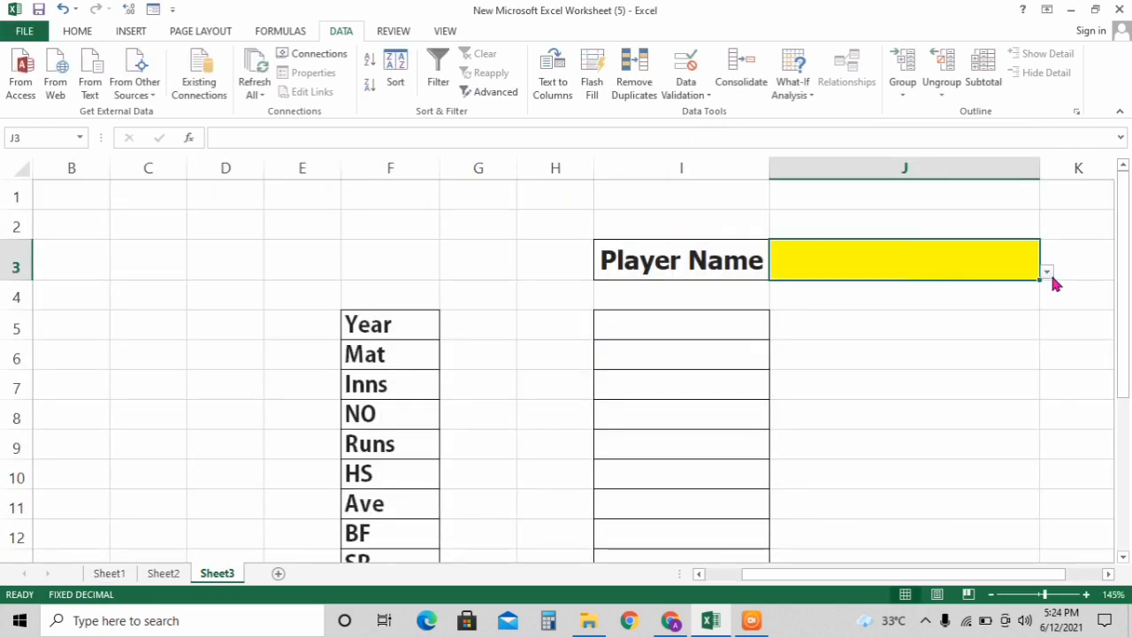
Pick Ahmed Shehzad, then Babar Azam, from the Player Name dropdown.
left_click(1048, 273)
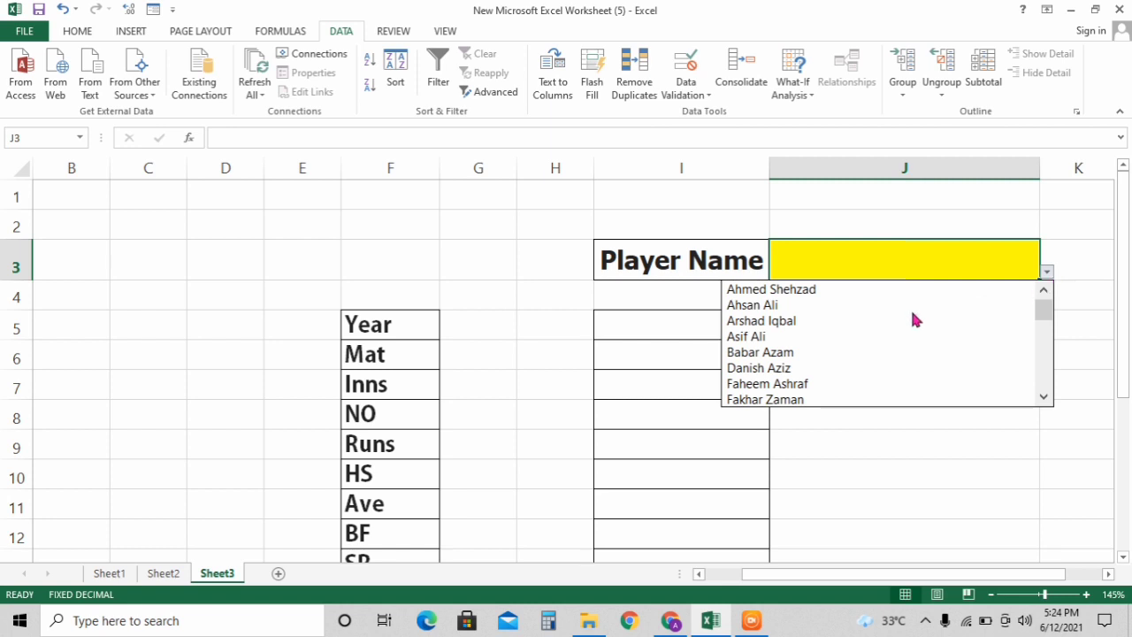
left_click(809, 289)
left_click(1047, 273)
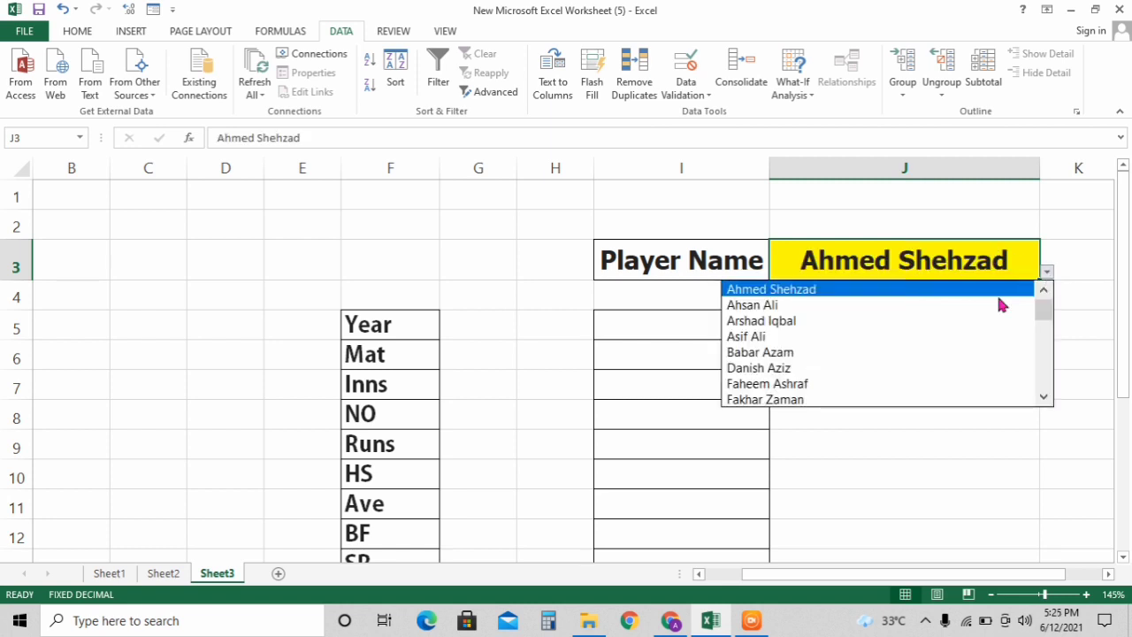
left_click(911, 344)
left_click(626, 322)
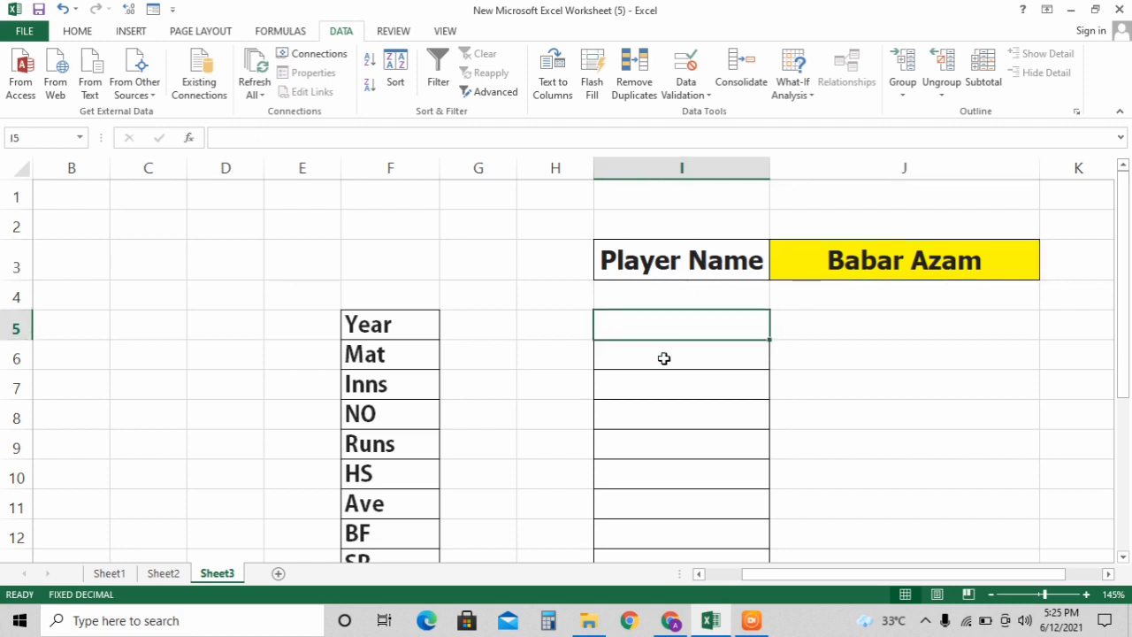
Begin =VLOOKUP( in I5 using J3 as the lookup value.
type("=vl")
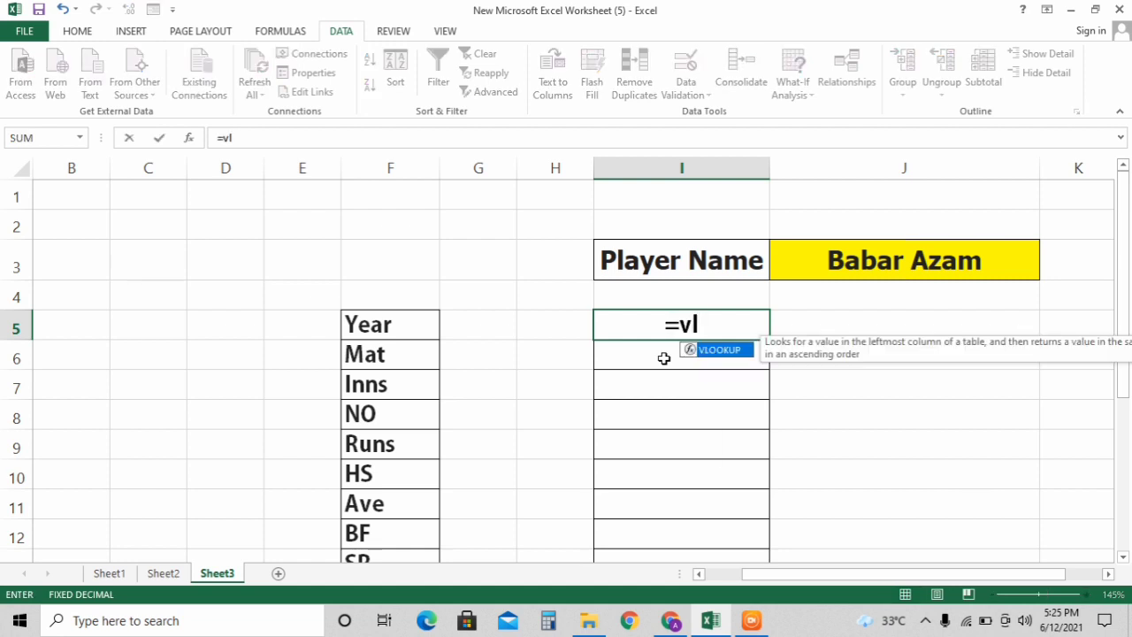
key("Tab")
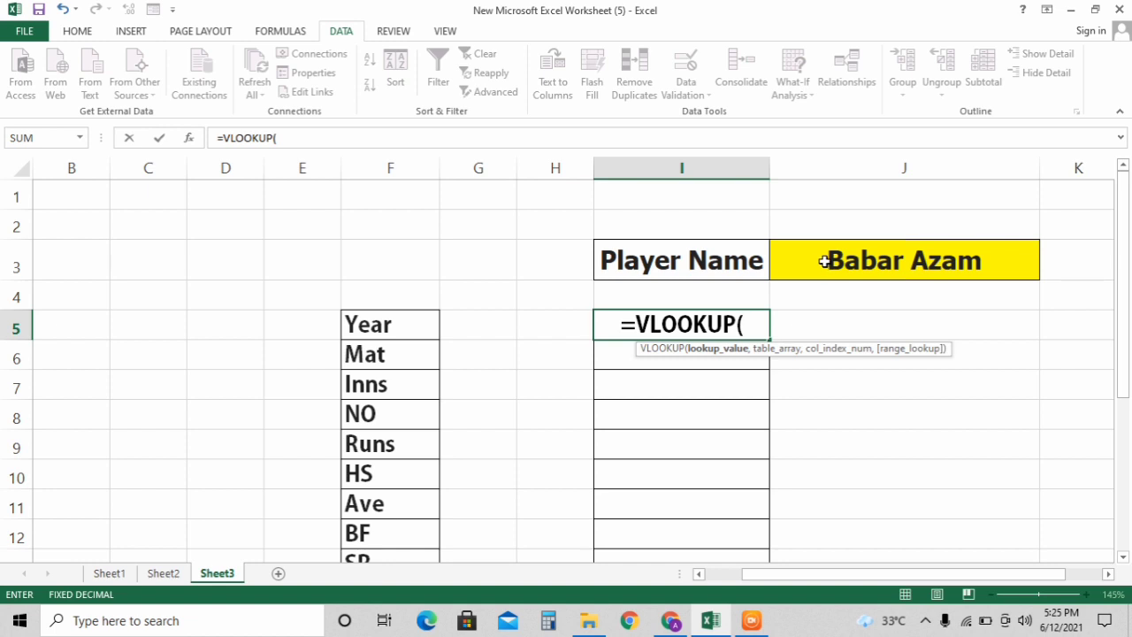
left_click(823, 261)
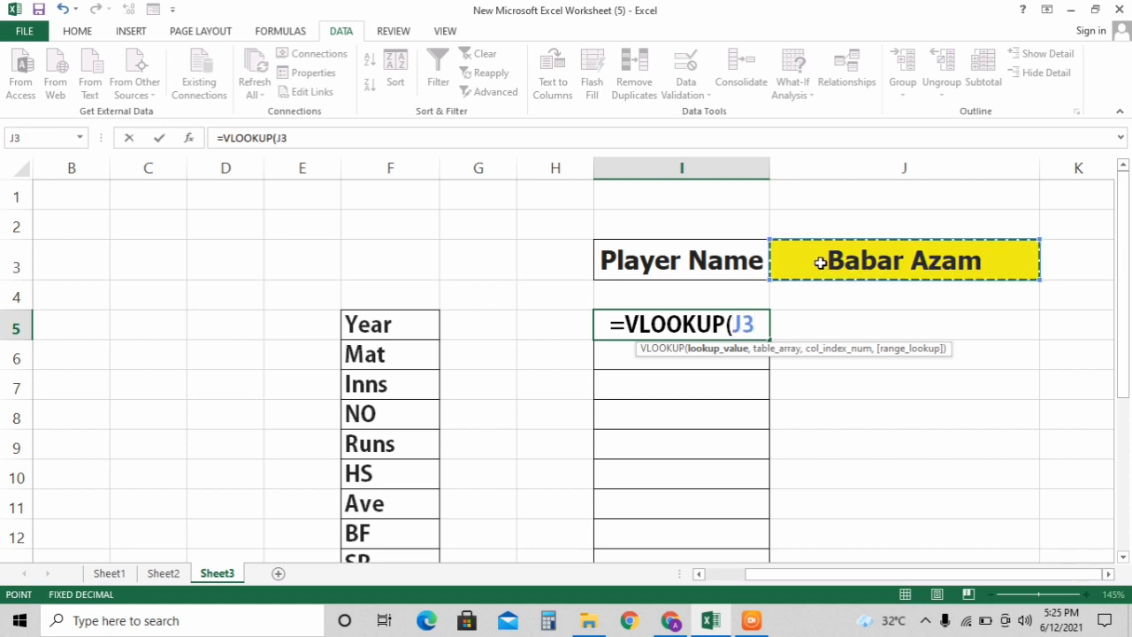
type(",")
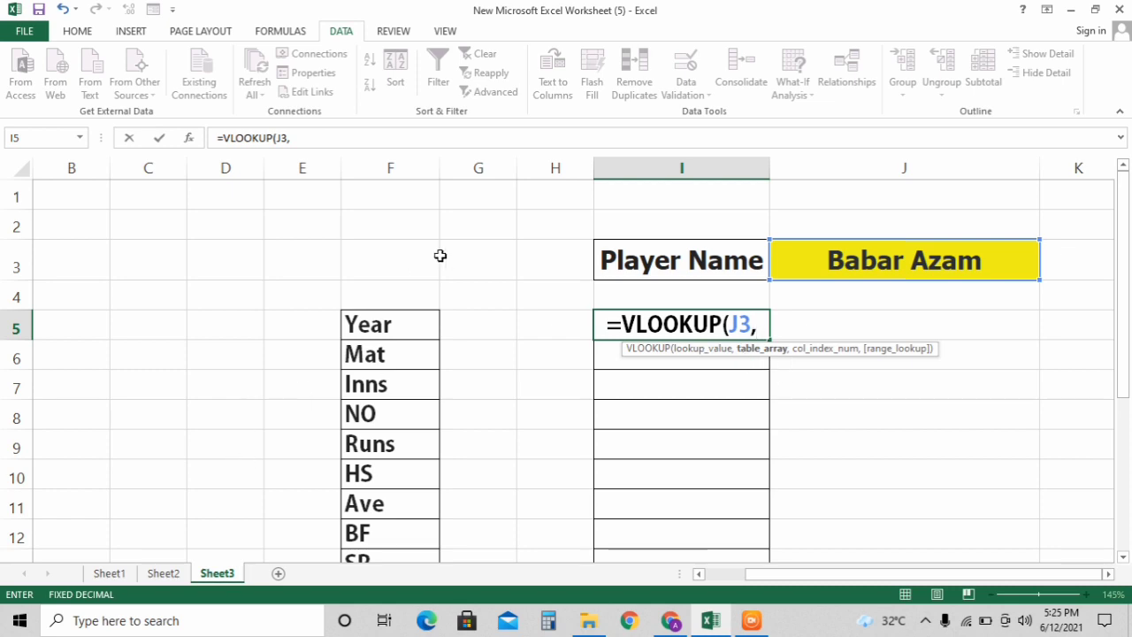
Add the DATA named range as the lookup table in the I5 formula.
left_click(107, 574)
scroll(114, 315, "up", 2)
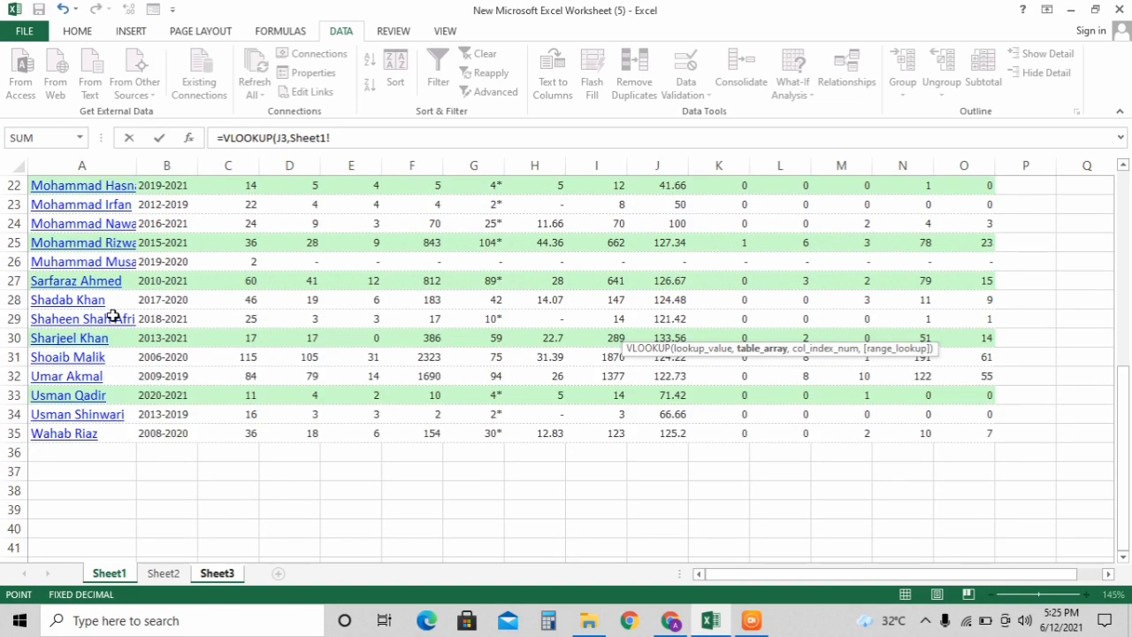
scroll(113, 315, "up", 7)
scroll(114, 316, "down", 3)
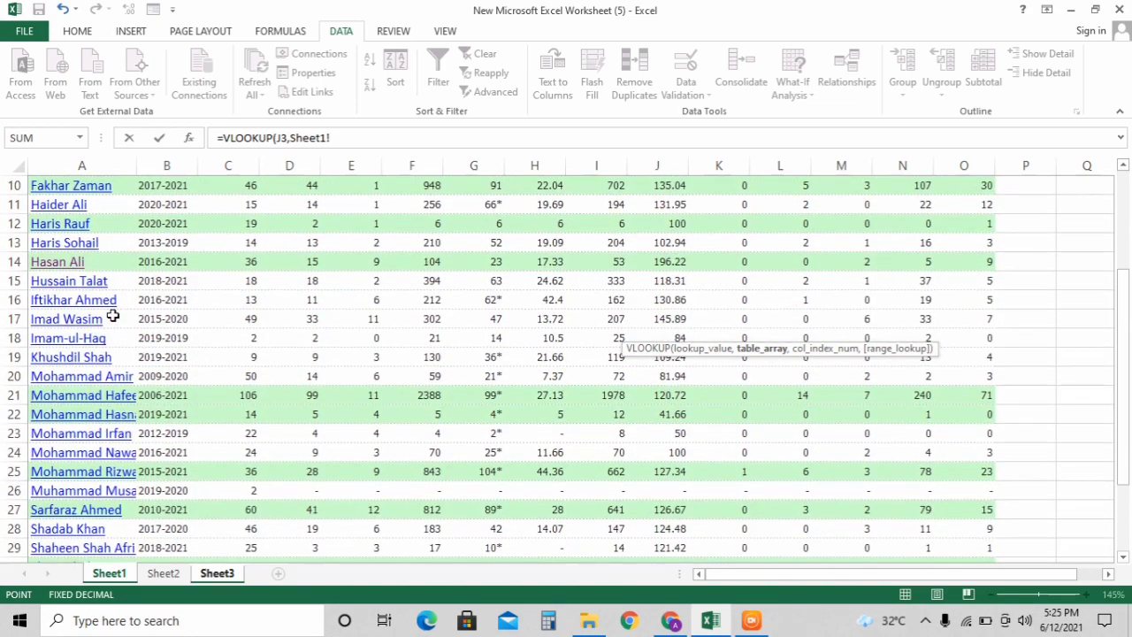
scroll(113, 316, "down", 1)
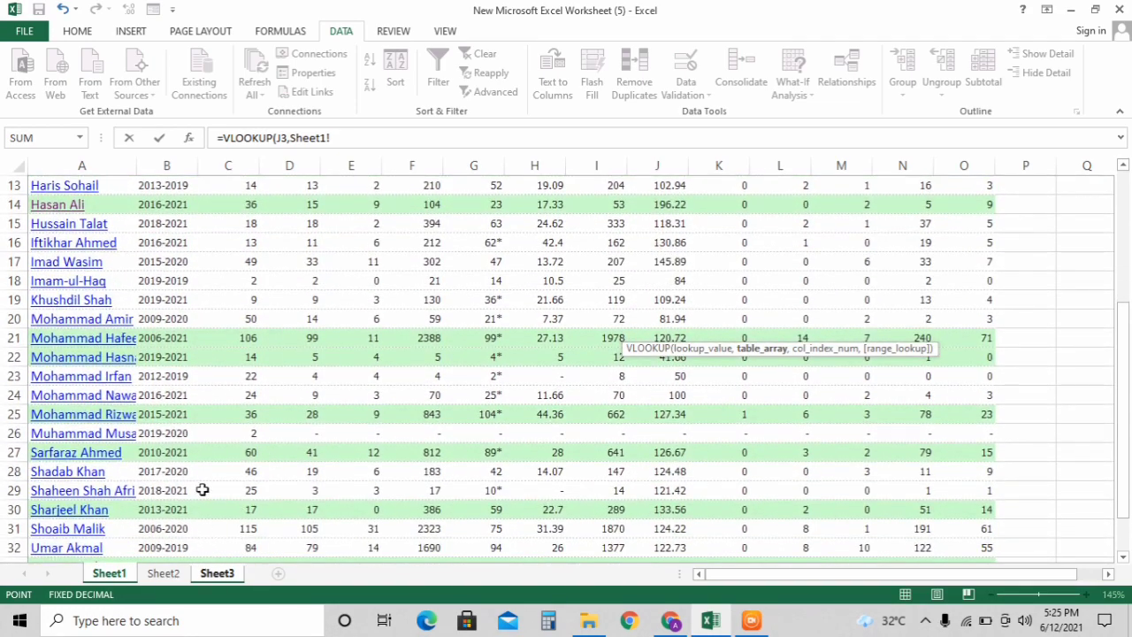
left_click(218, 573)
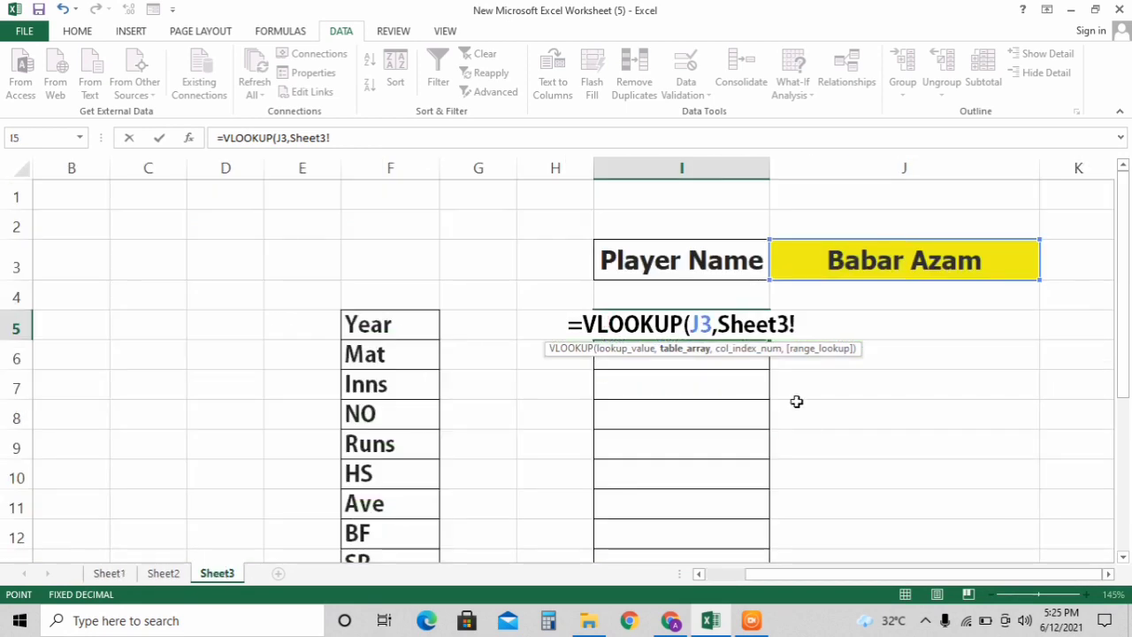
key("BackSpace")
key("BackSpace")
key("BackSpace")
key("BackSpace")
key("BackSpace")
key("BackSpace")
key("BackSpace")
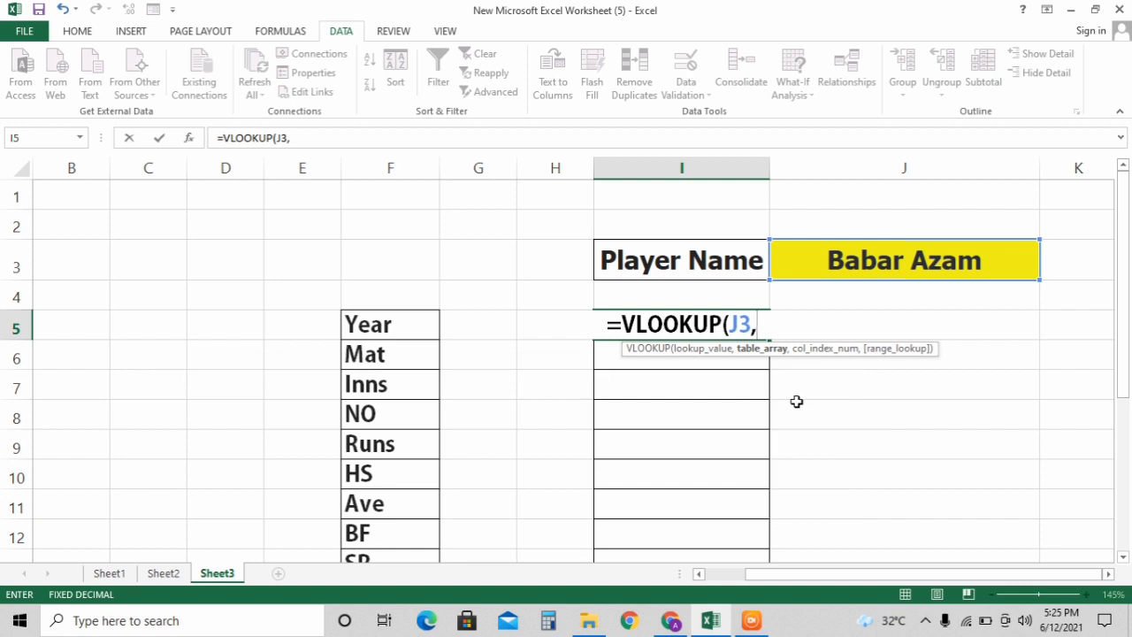
type("da")
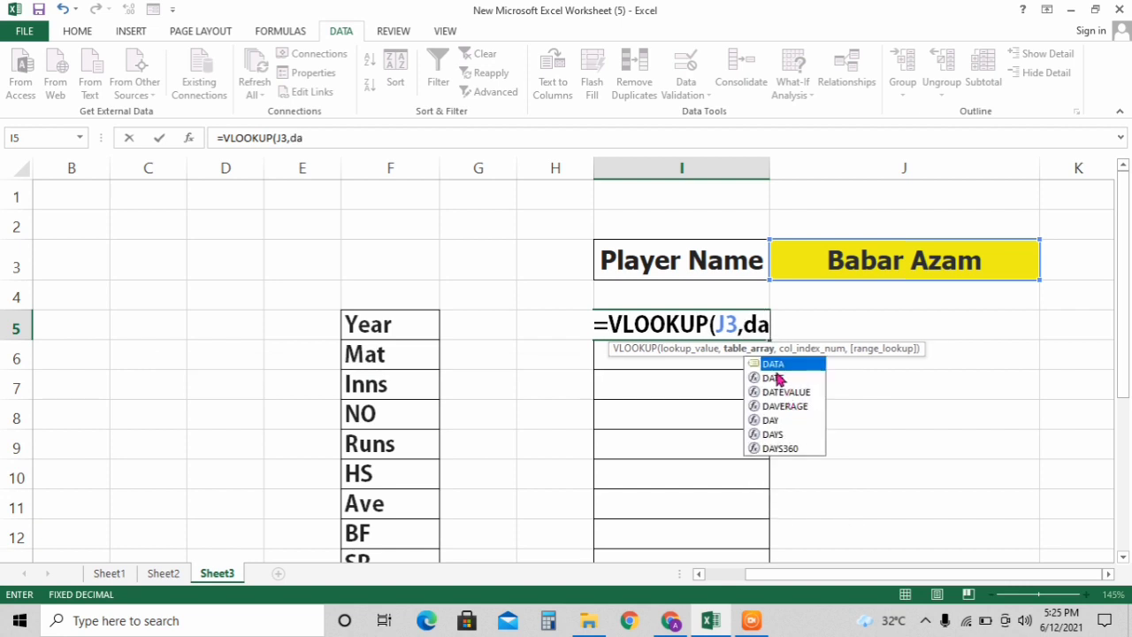
left_click(775, 371)
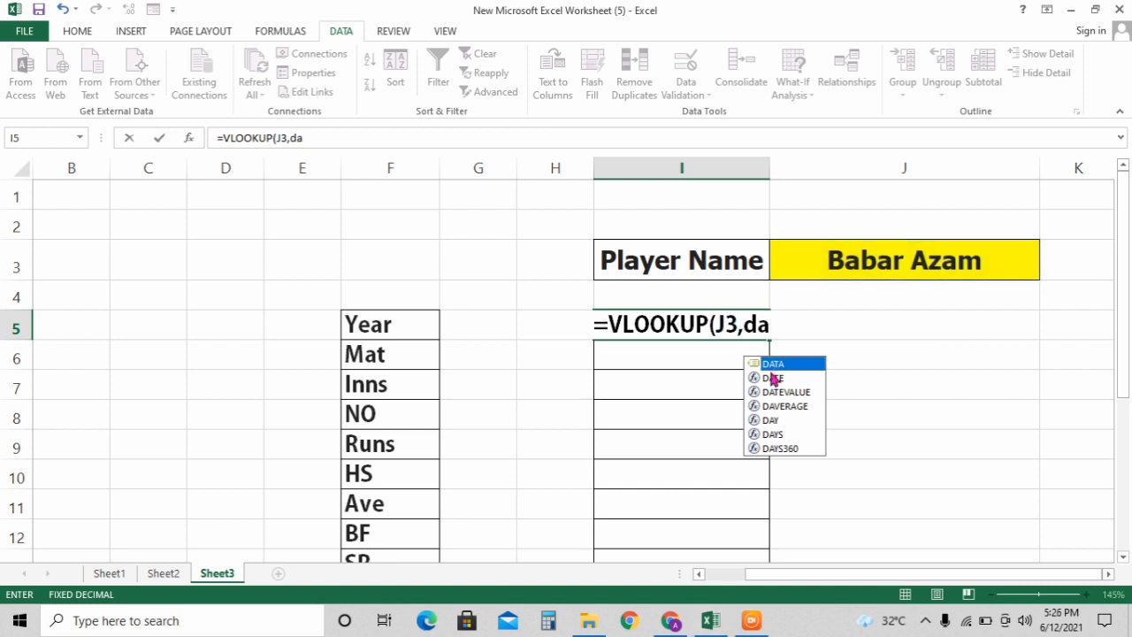
double_click(770, 364)
type(",")
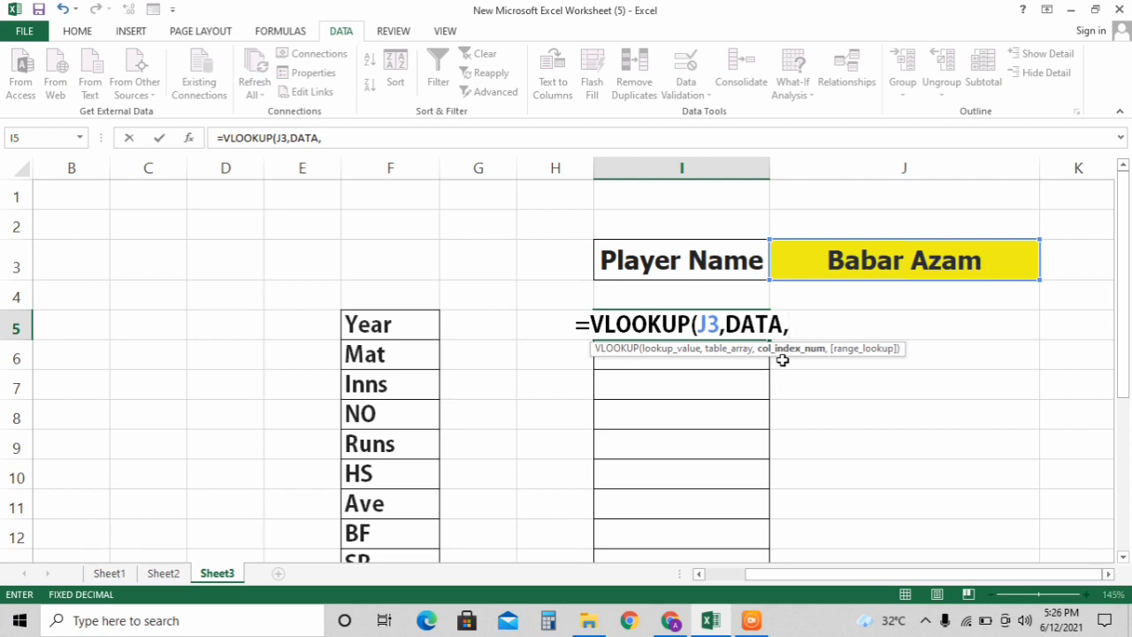
Add column index 2 with exact match, then dismiss the formula error warning.
left_click(111, 573)
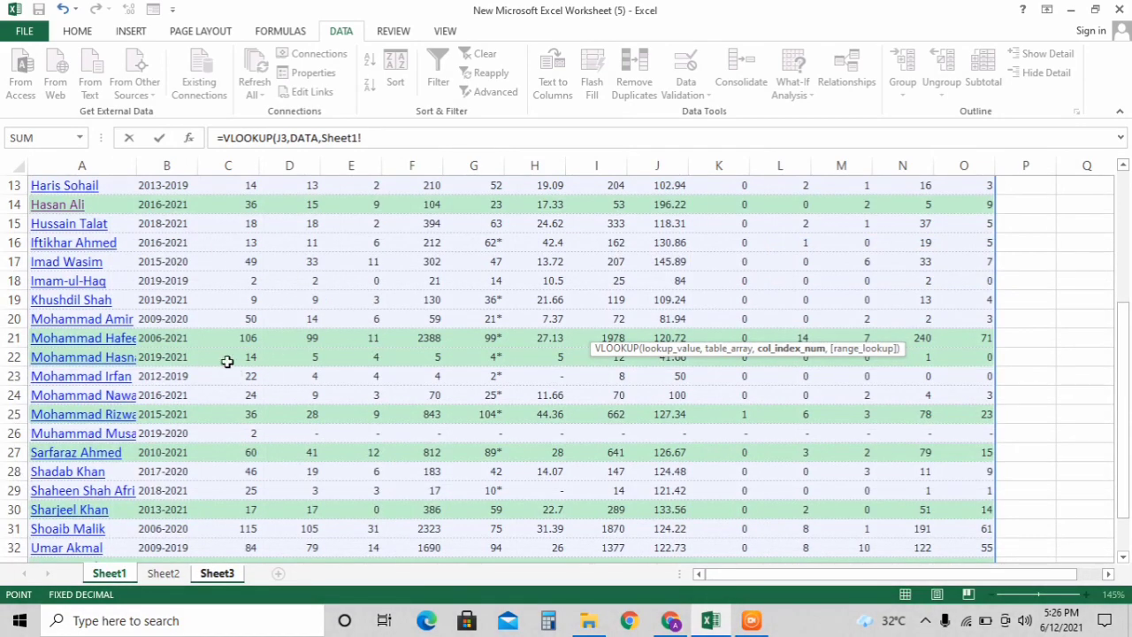
scroll(227, 361, "up", 4)
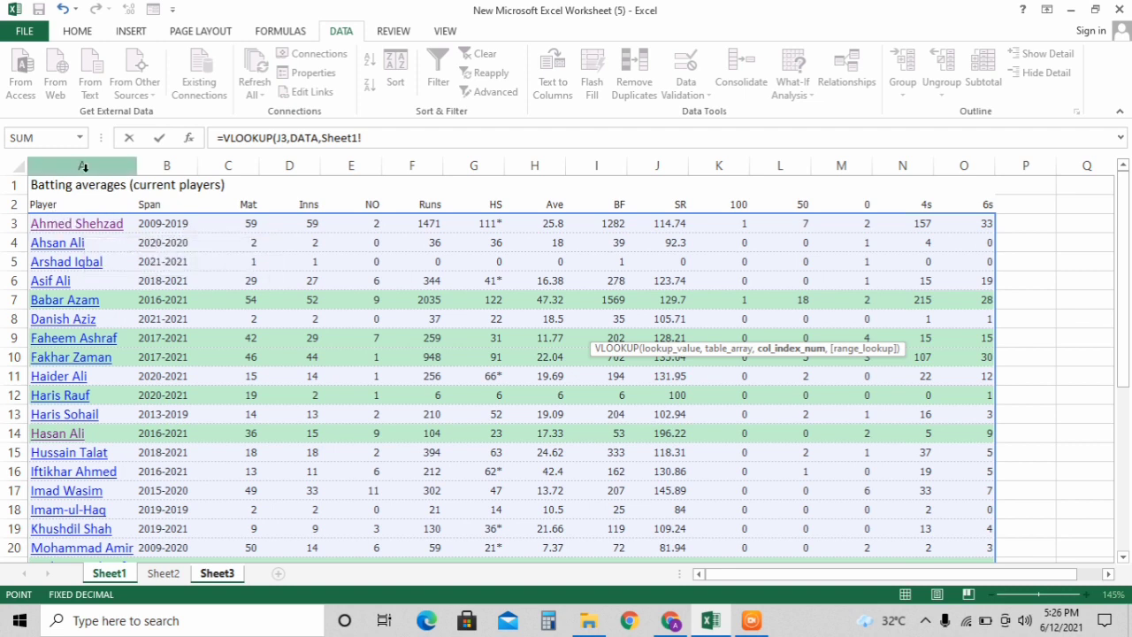
type("2")
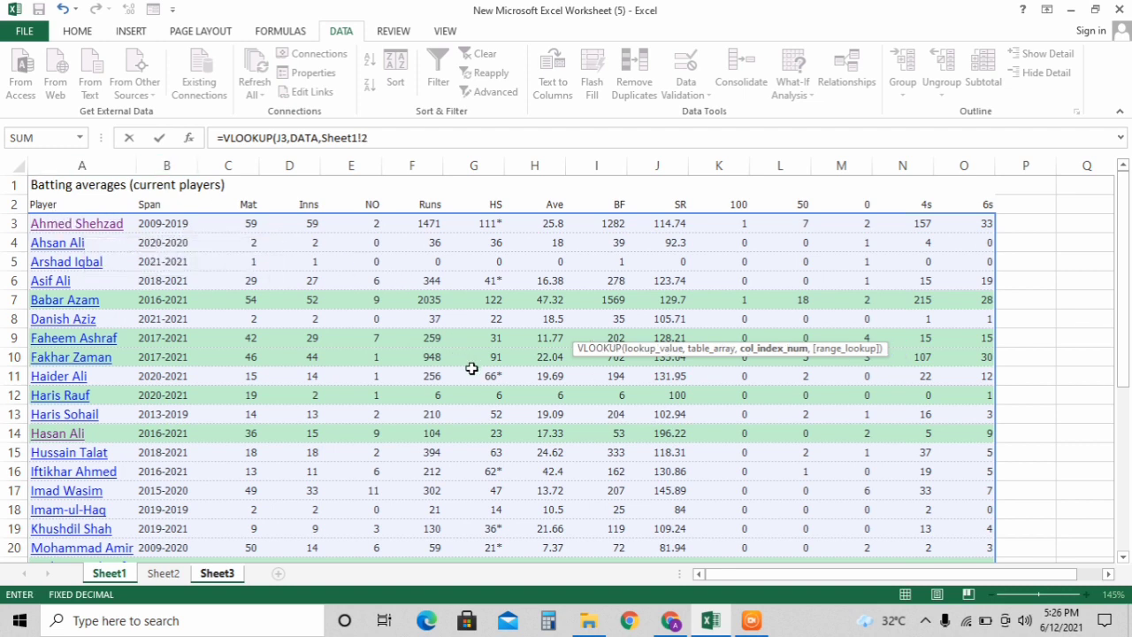
type(",")
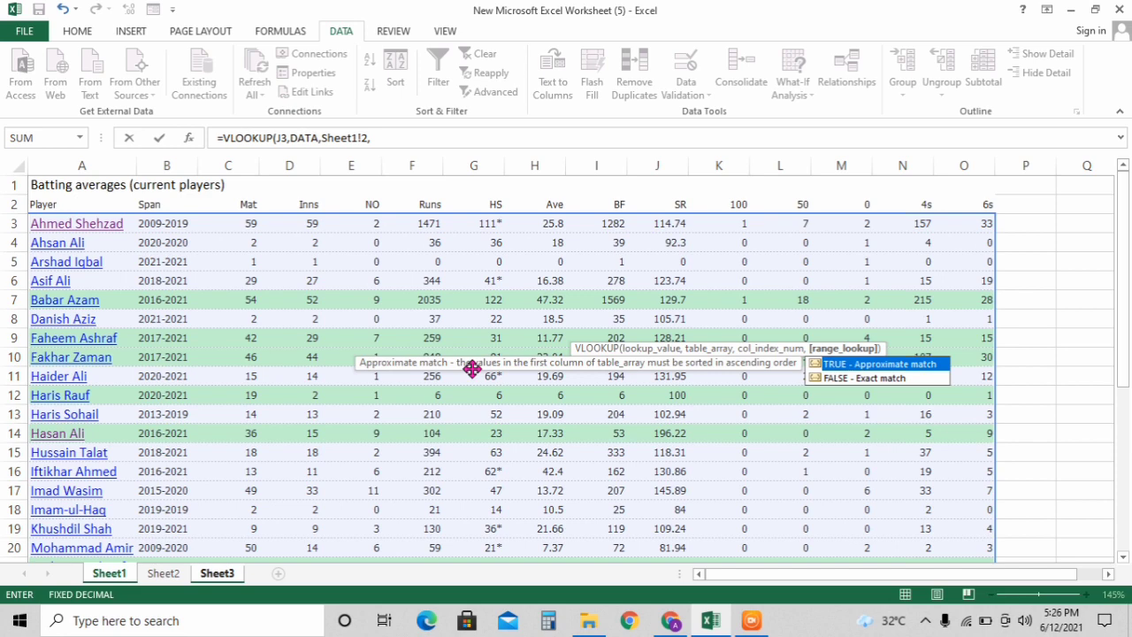
key("Down")
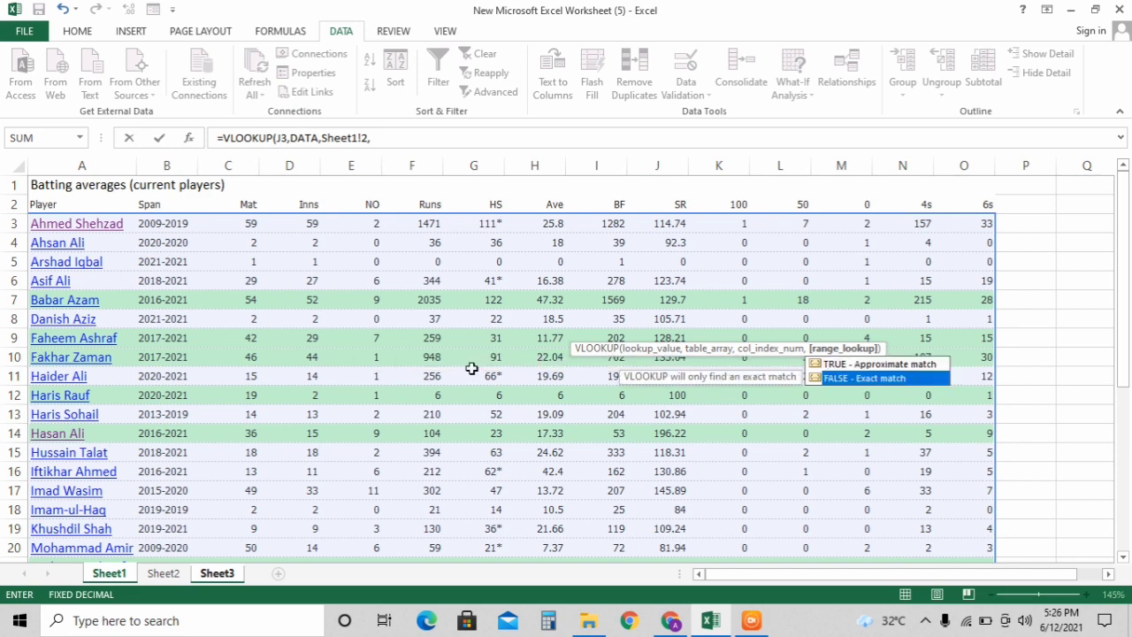
key("Return")
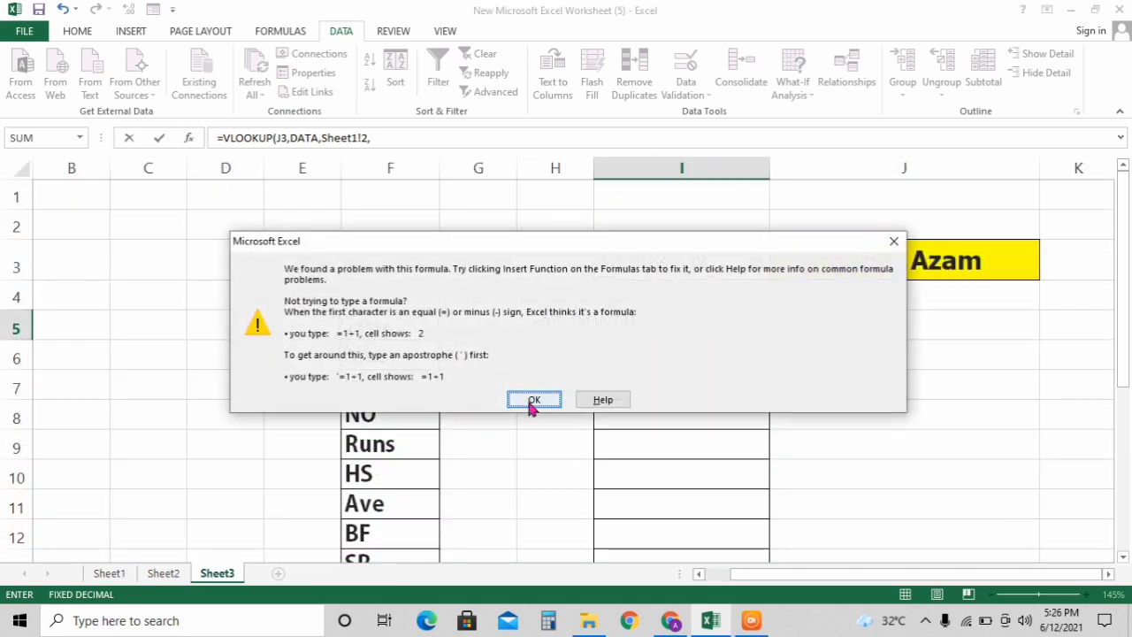
left_click(528, 400)
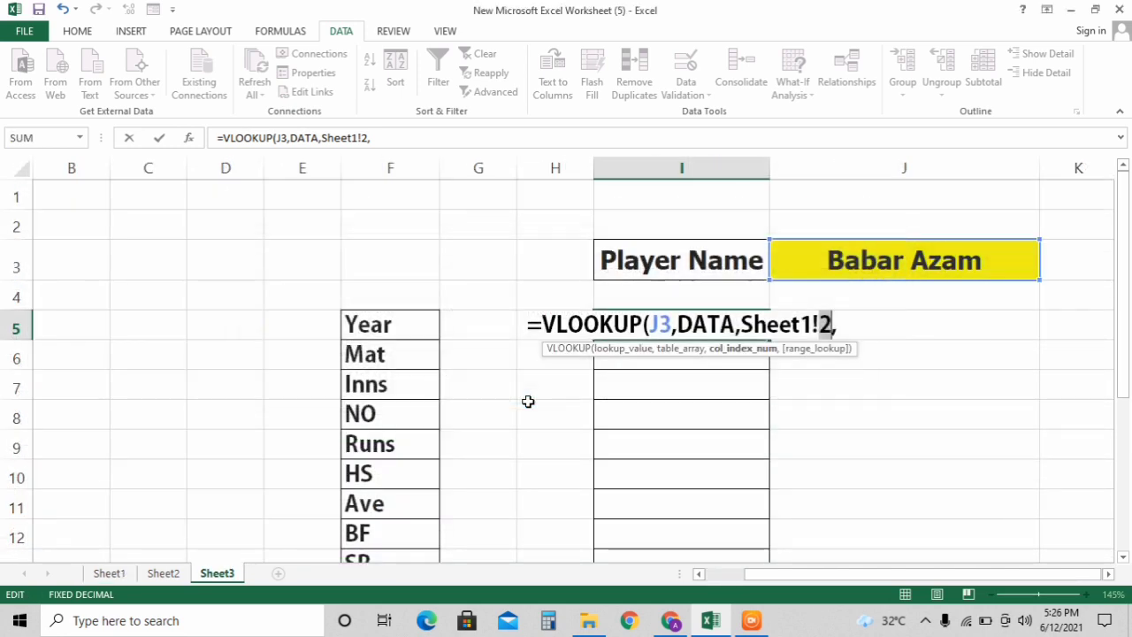
Replace the stray sheet reference in the I5 formula with the DATA range name.
left_click(850, 327)
key("BackSpace")
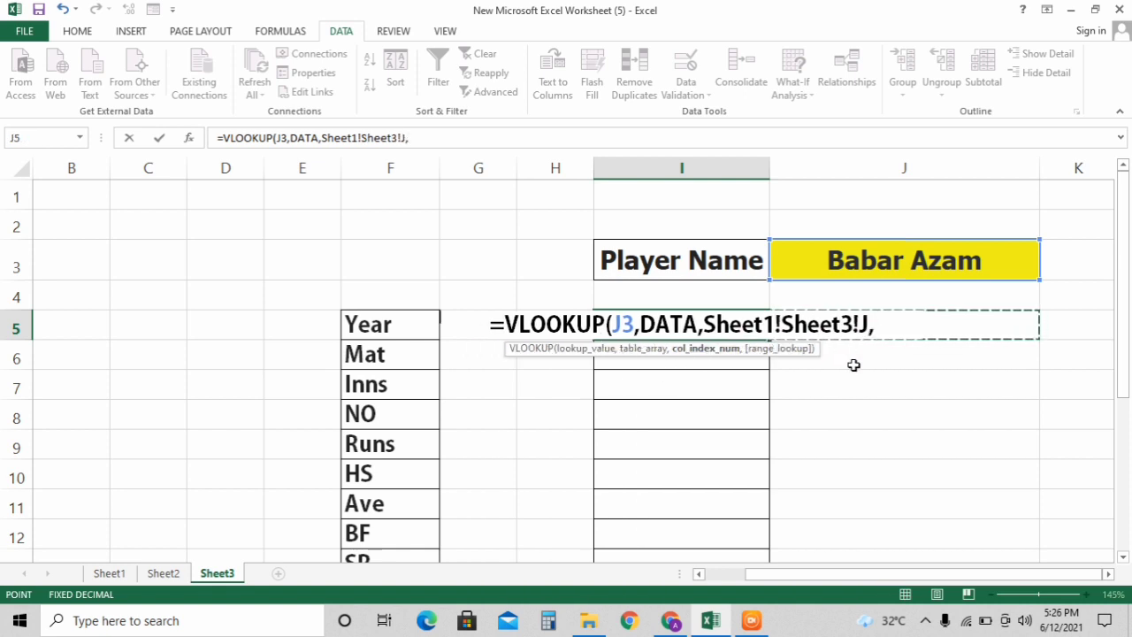
key("BackSpace")
key("BackSpace")
key("BackSpace")
key("BackSpace")
key("BackSpace")
key("BackSpace")
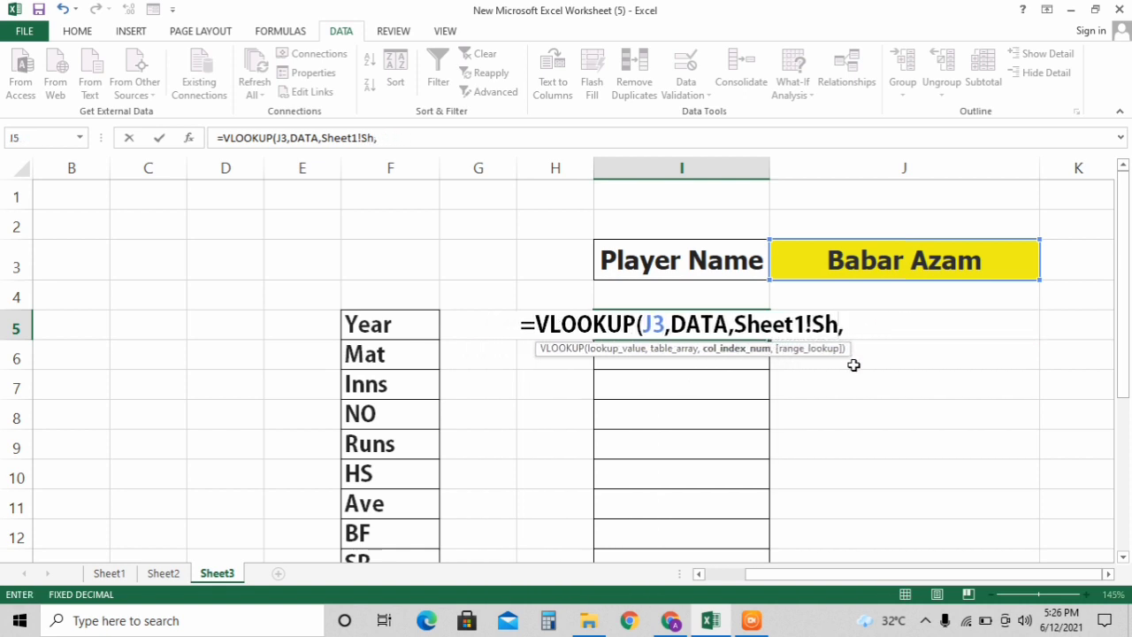
left_click(856, 325)
key("BackSpace")
key("BackSpace")
key("BackSpace")
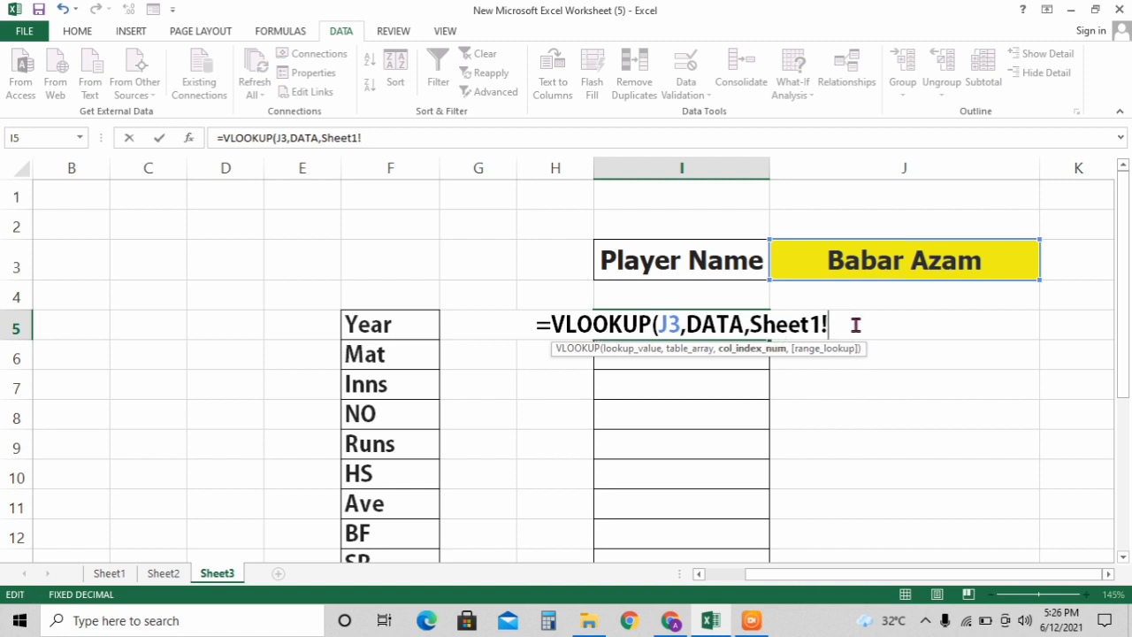
key("BackSpace")
key("BackSpace")
key("BackSpace")
key("BackSpace")
key("BackSpace")
key("BackSpace")
key("BackSpace")
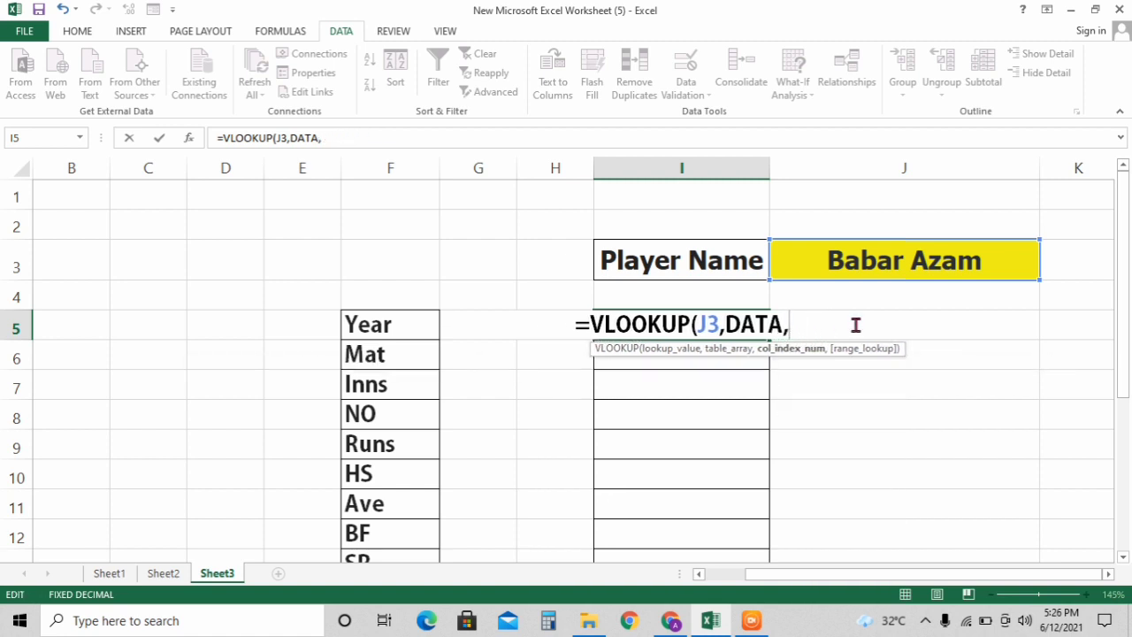
type("da")
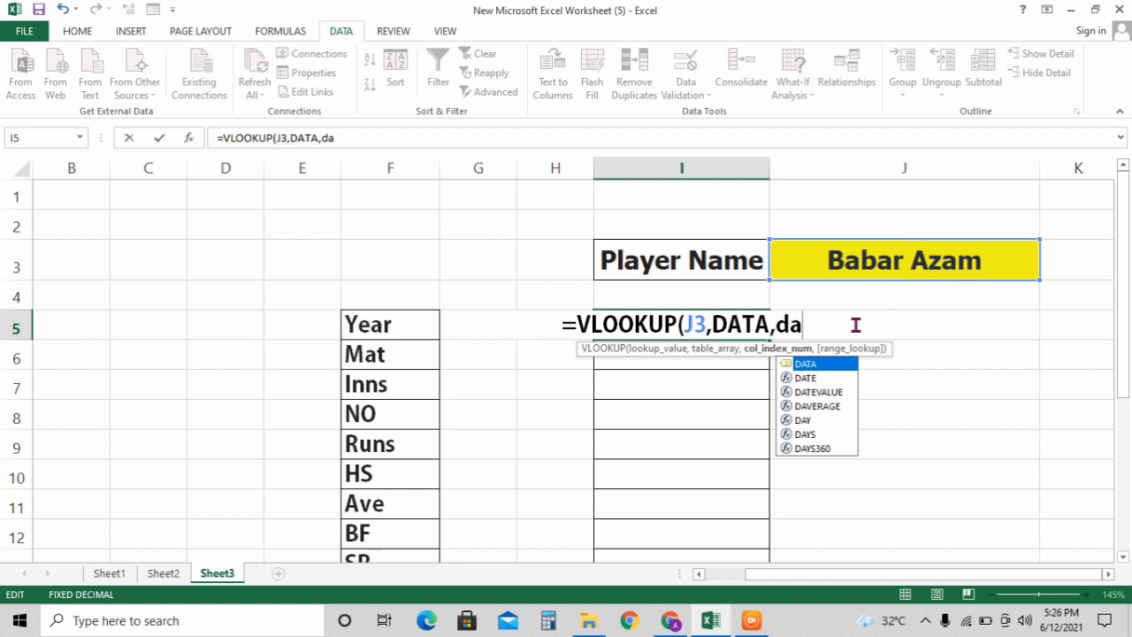
key("Tab")
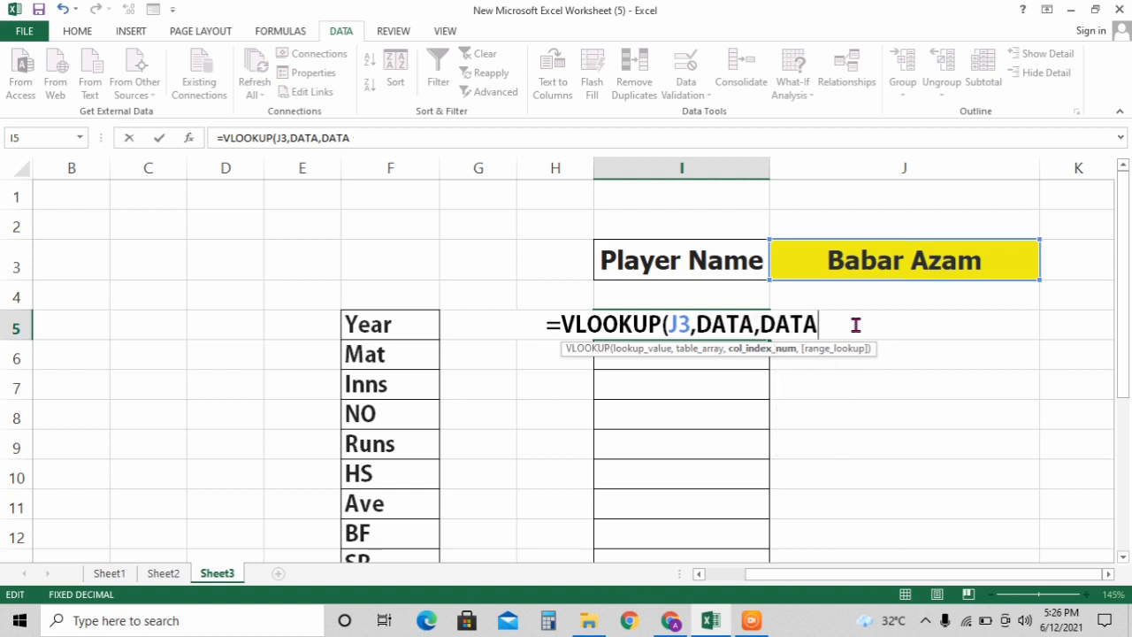
Finish the lookup with column 2 and FALSE exact match, and enter it.
type(",2")
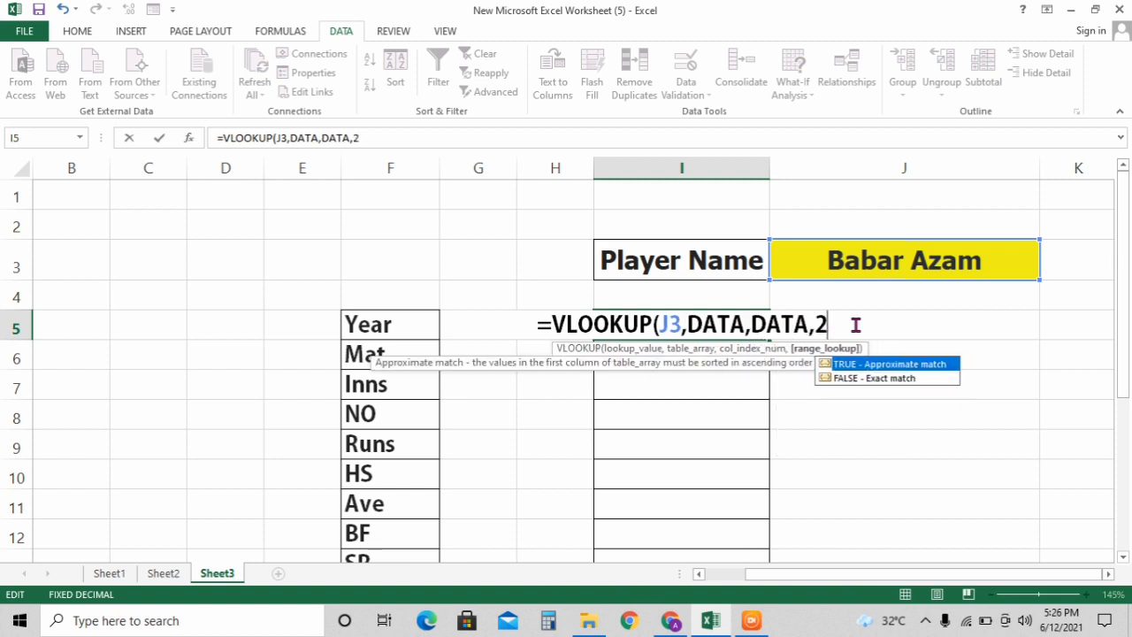
type(",")
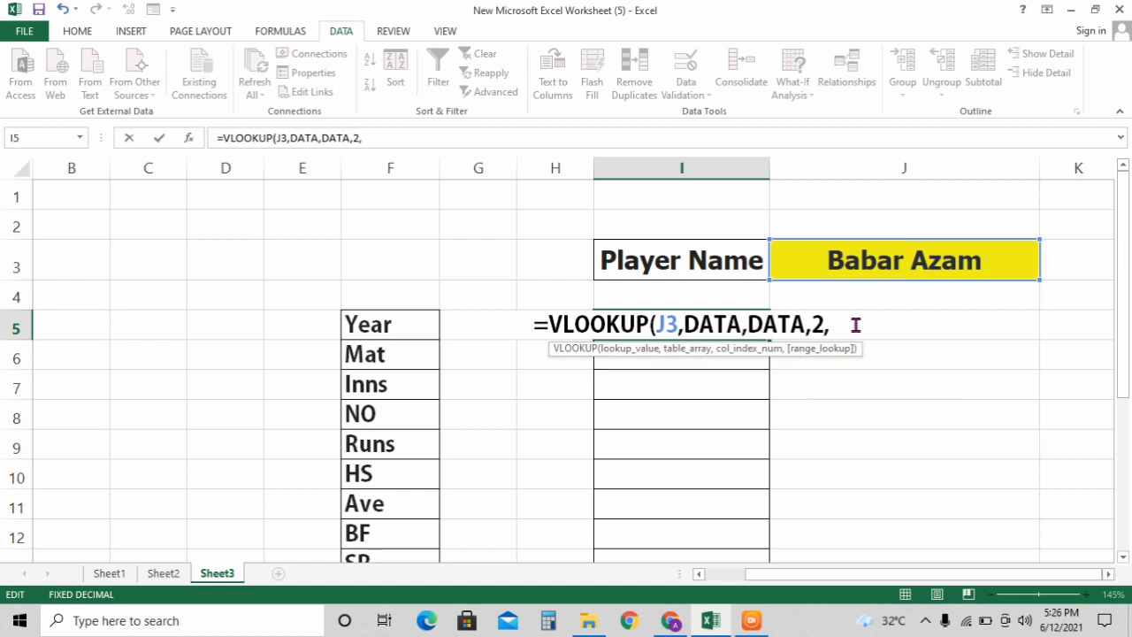
key("BackSpace")
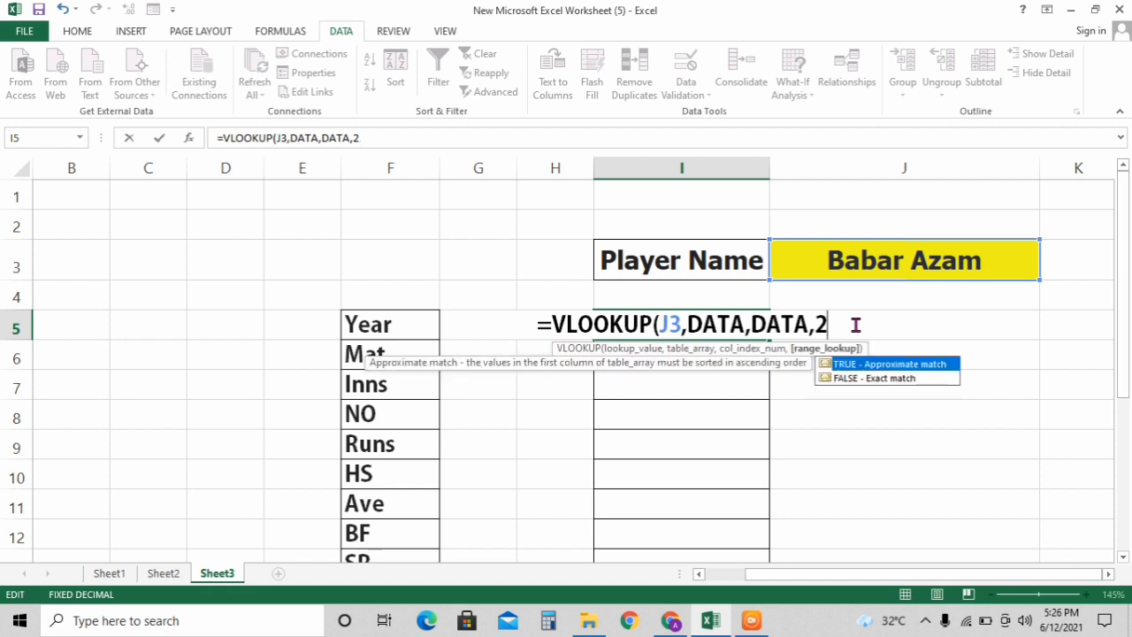
left_click(844, 380)
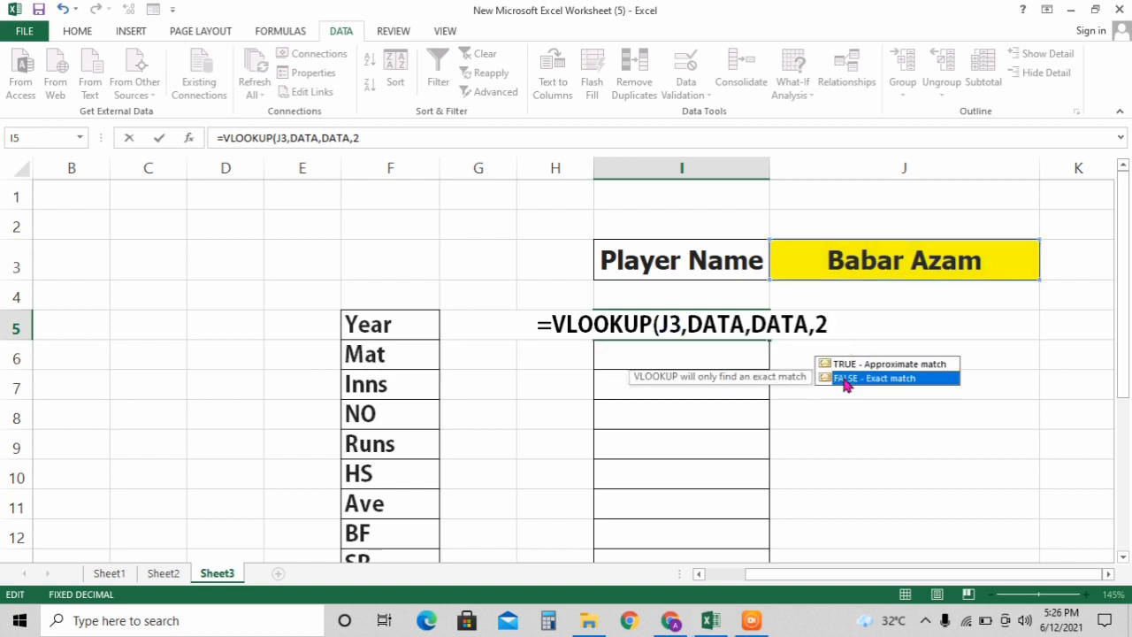
key("Return")
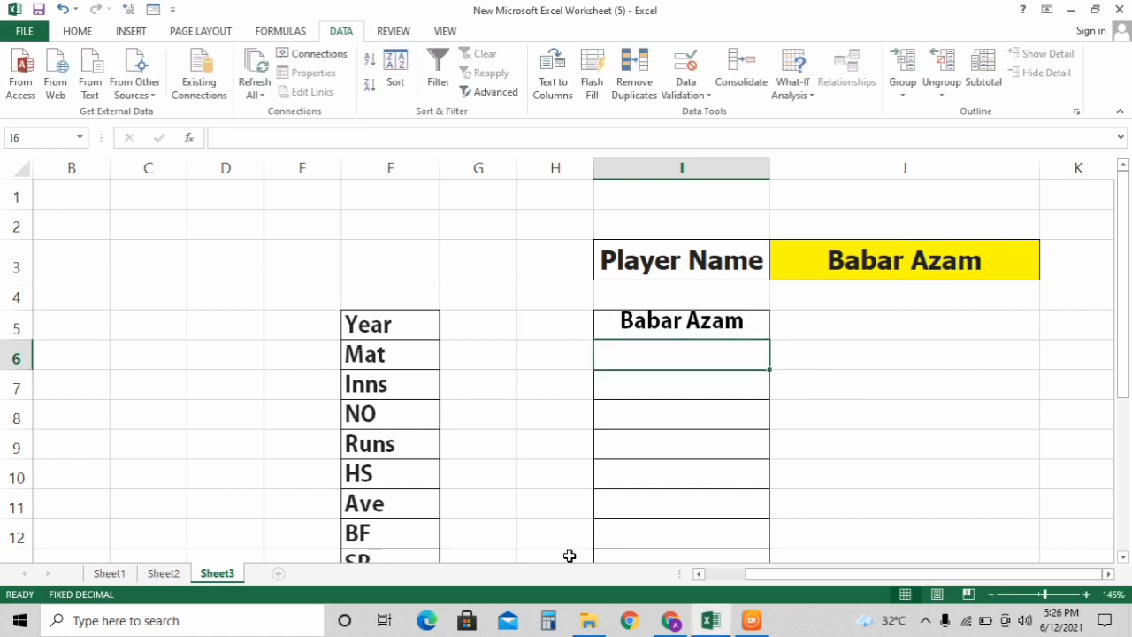
left_click(635, 324)
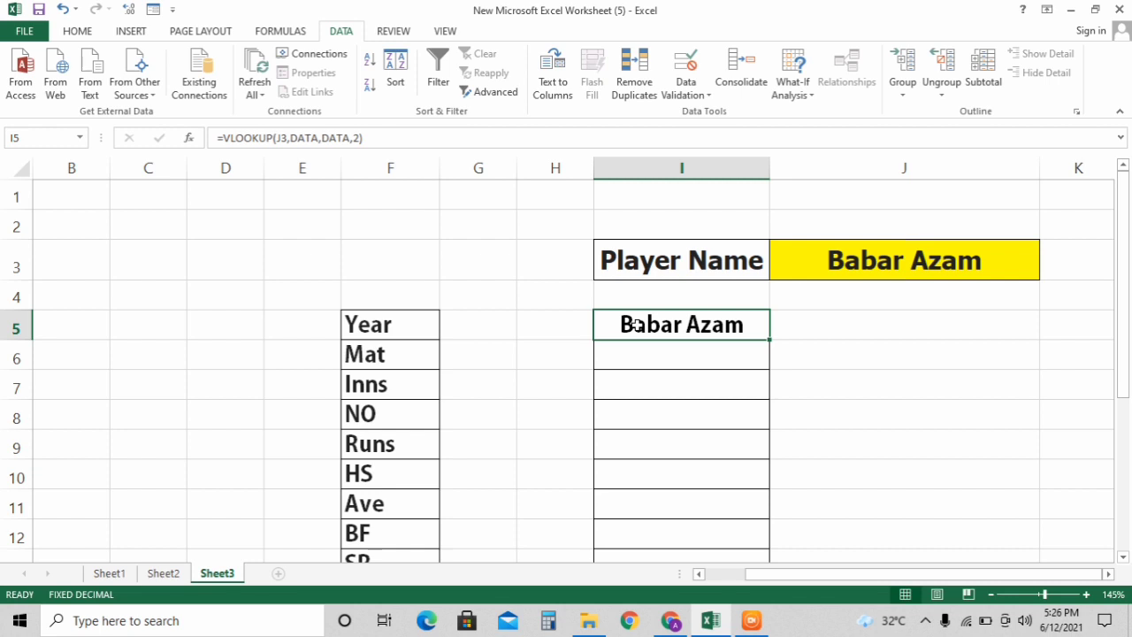
Remove the duplicated DATA argument so I5 reads =VLOOKUP(J3,DATA,2,FALSE), showing 2016-2021.
type("2")
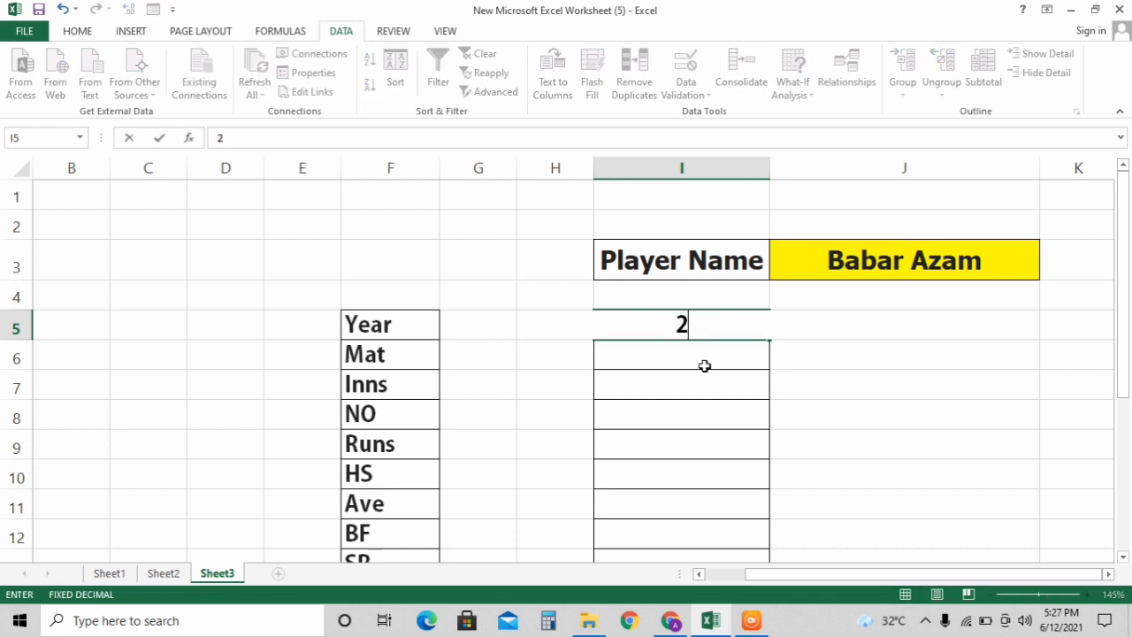
key("Escape")
key("F2")
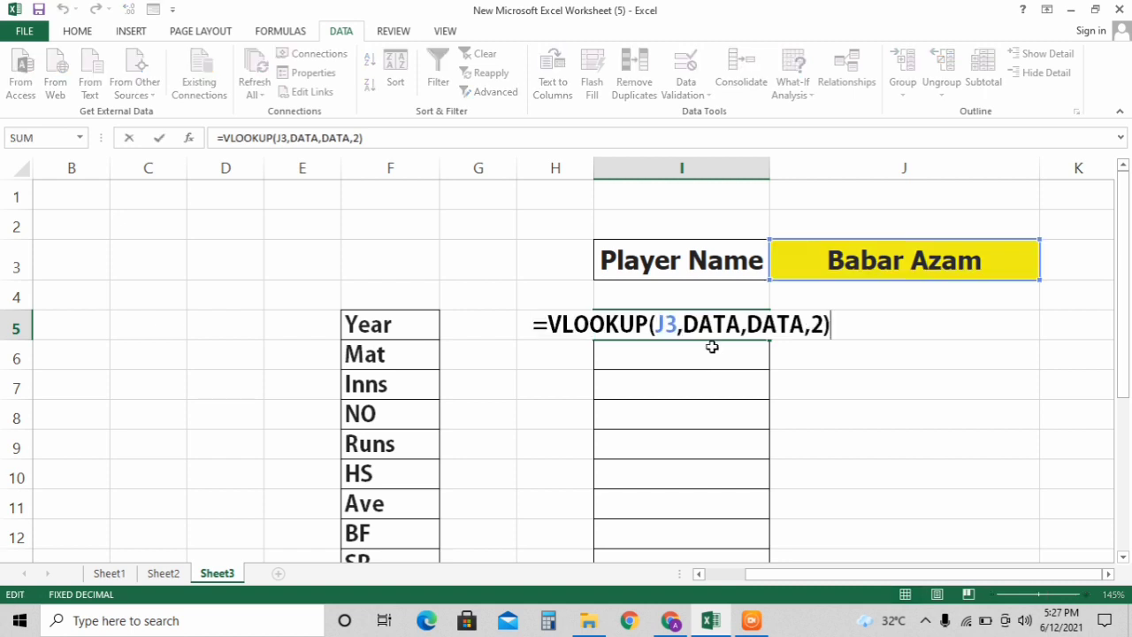
left_click(788, 326)
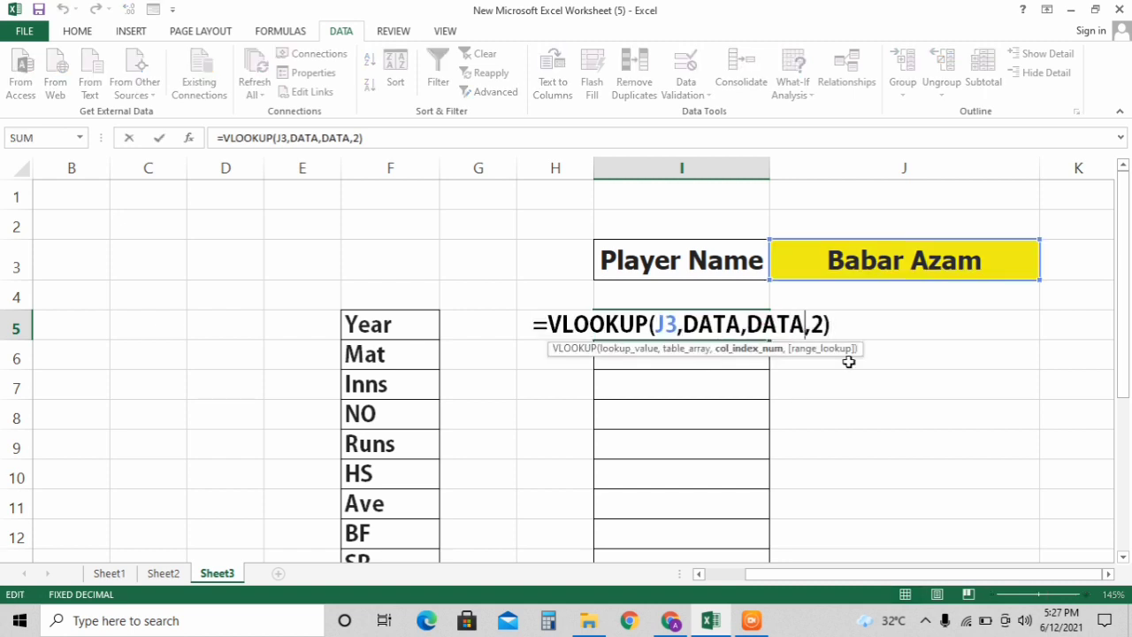
key("Right")
key("Right")
key("Right")
key("shift+Left")
key("shift+Left")
key("shift+Left")
key("shift+Left")
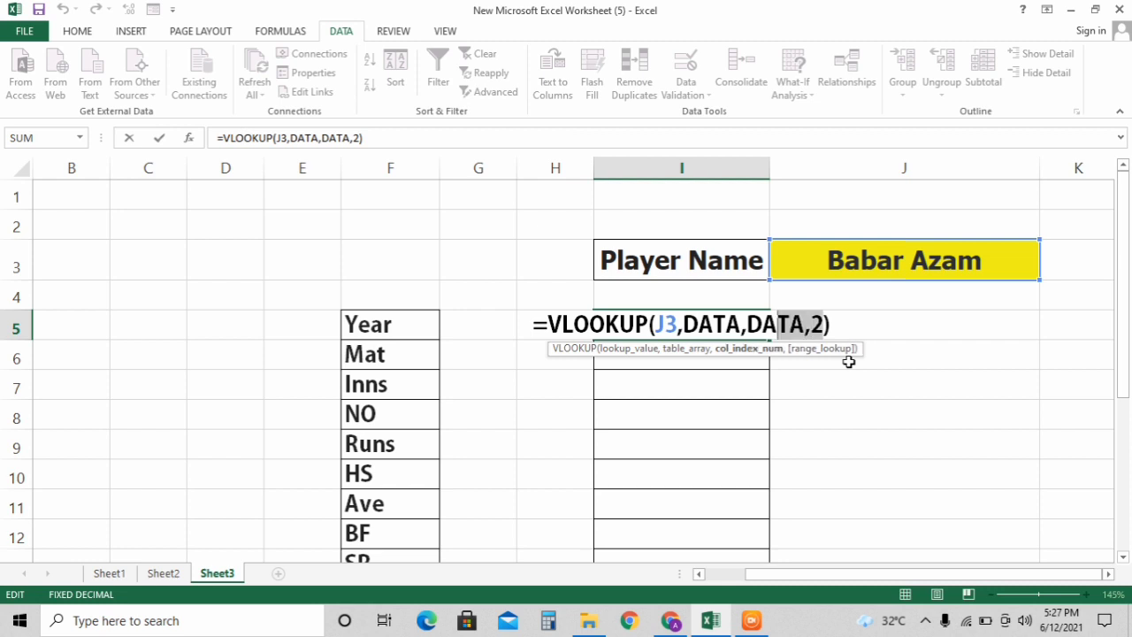
key("shift+Left")
key("shift+Left")
key("BackSpace")
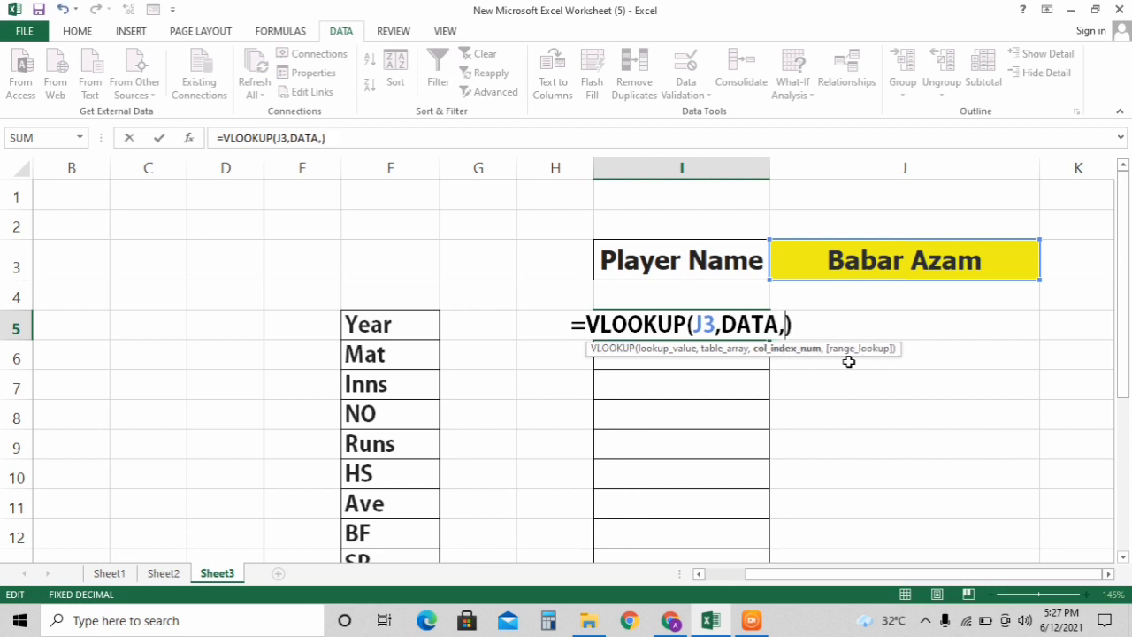
type("2")
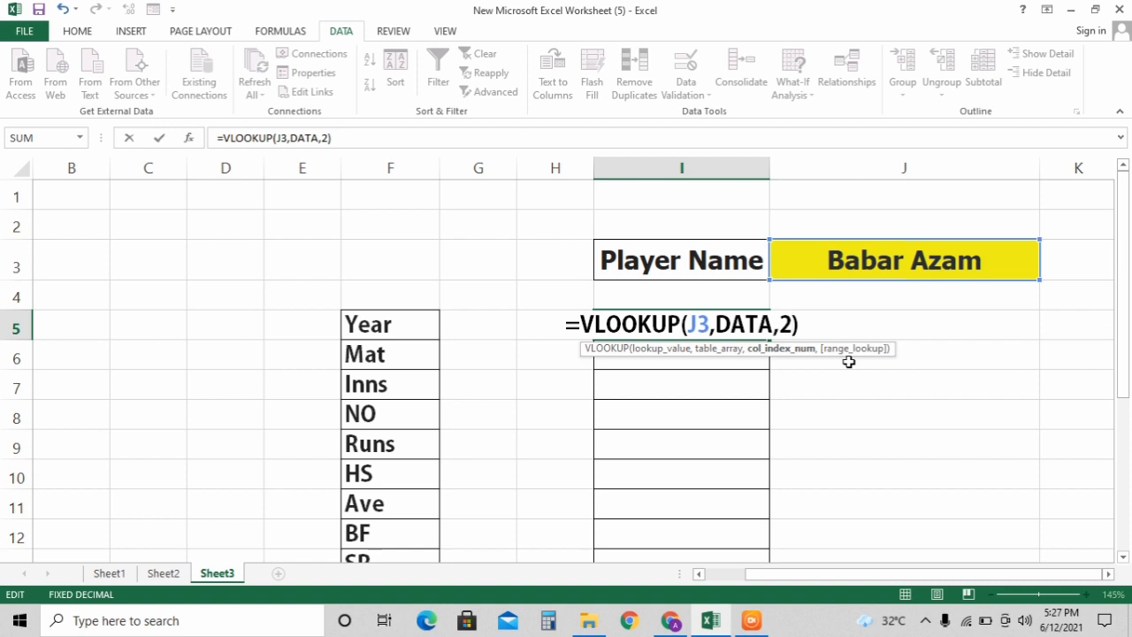
type(",")
key("Down")
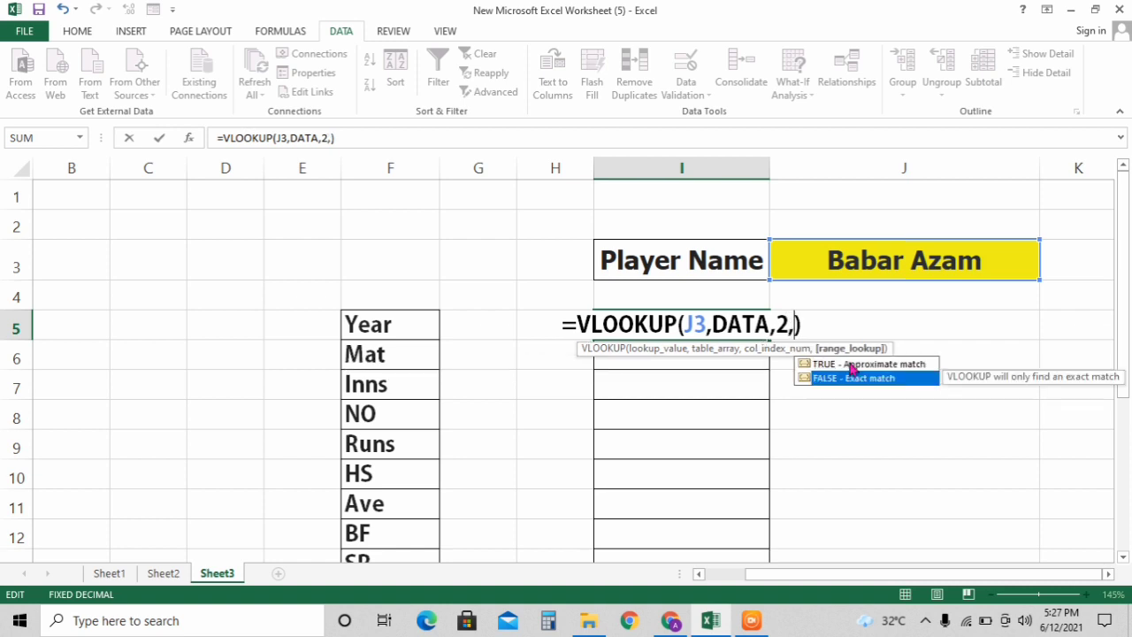
key("Return")
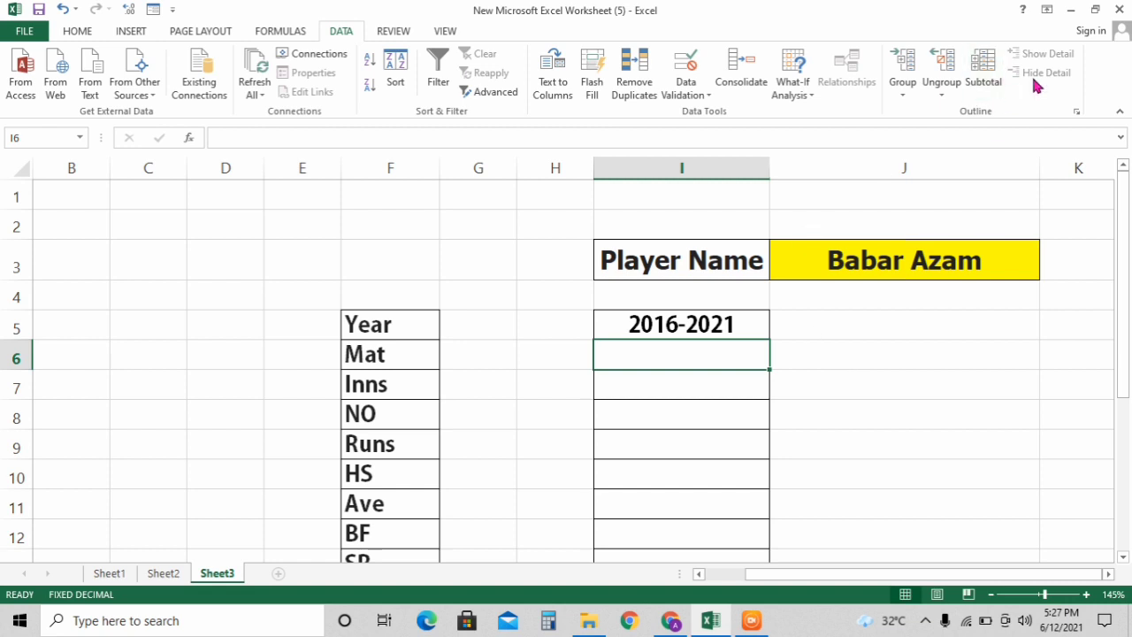
left_click(948, 254)
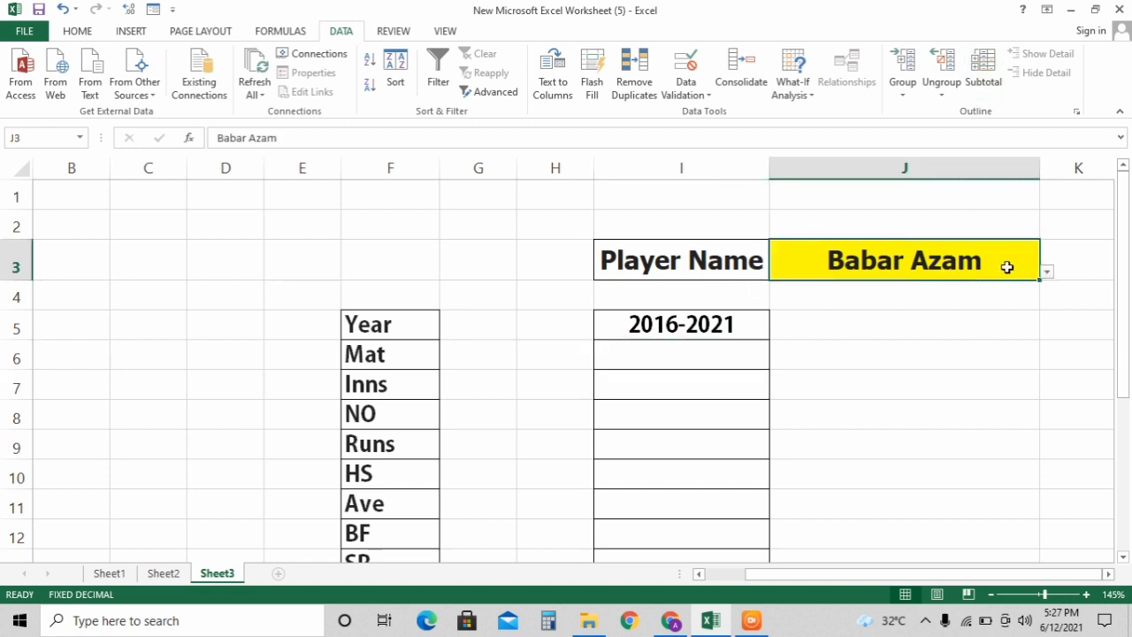
Test the Year lookup with other players, ending on Iftikhar Ahmed, checking against Sheet1.
left_click(1047, 272)
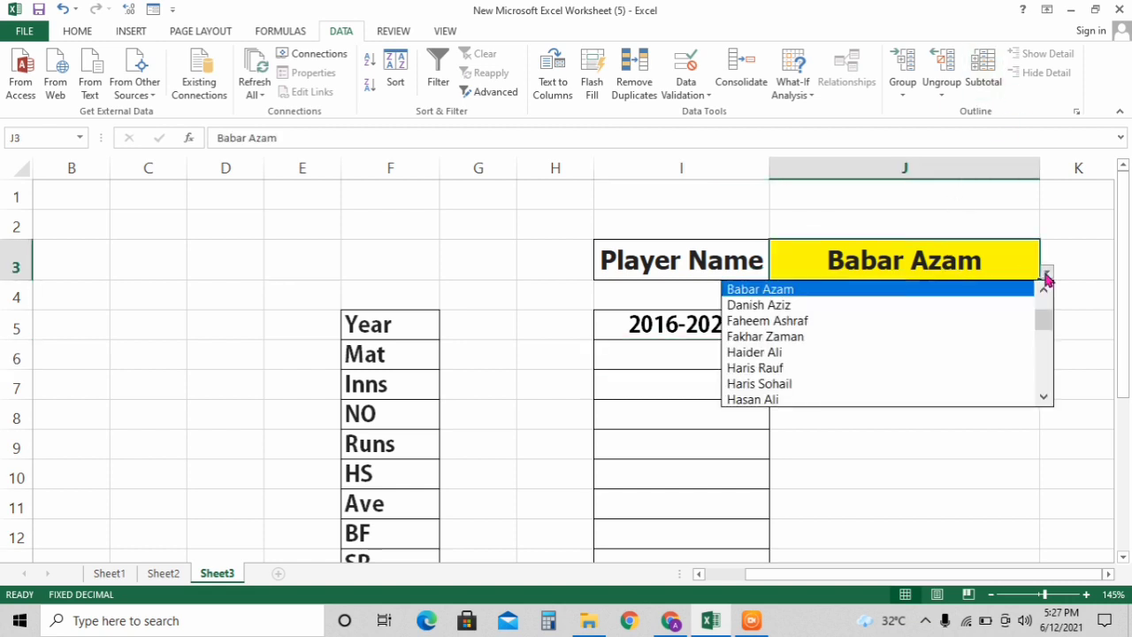
left_click(859, 348)
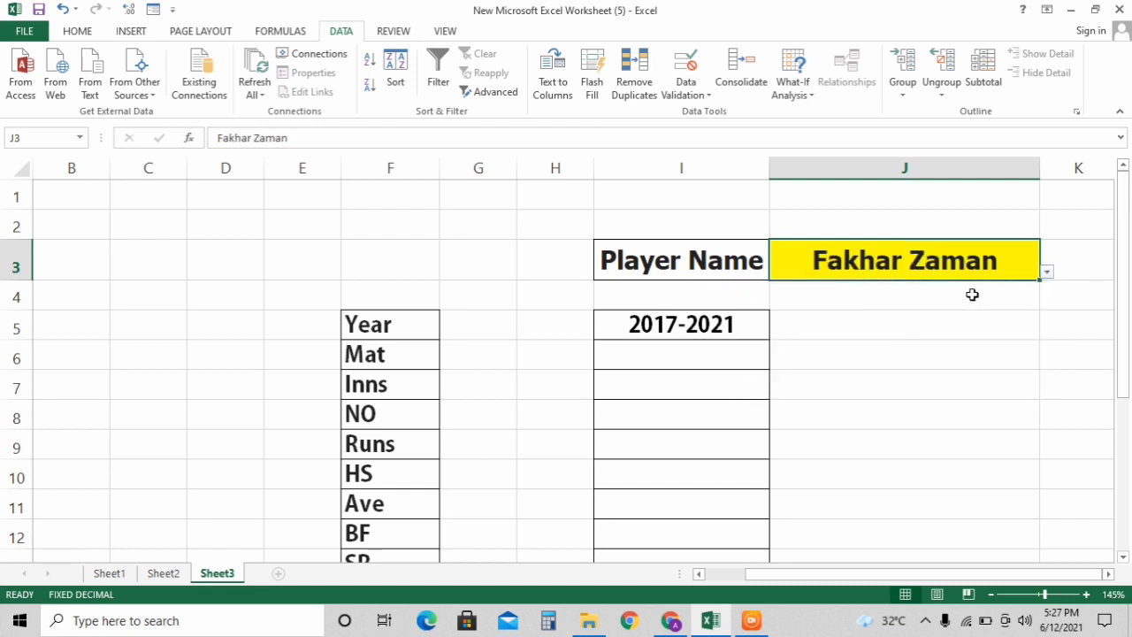
left_click(1046, 273)
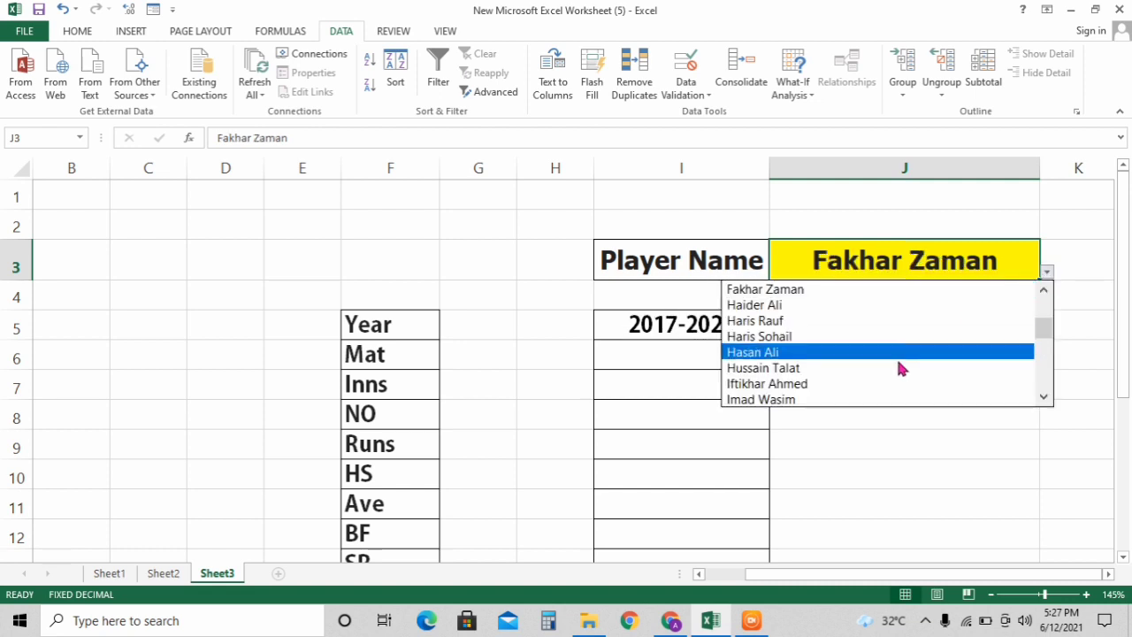
left_click(857, 387)
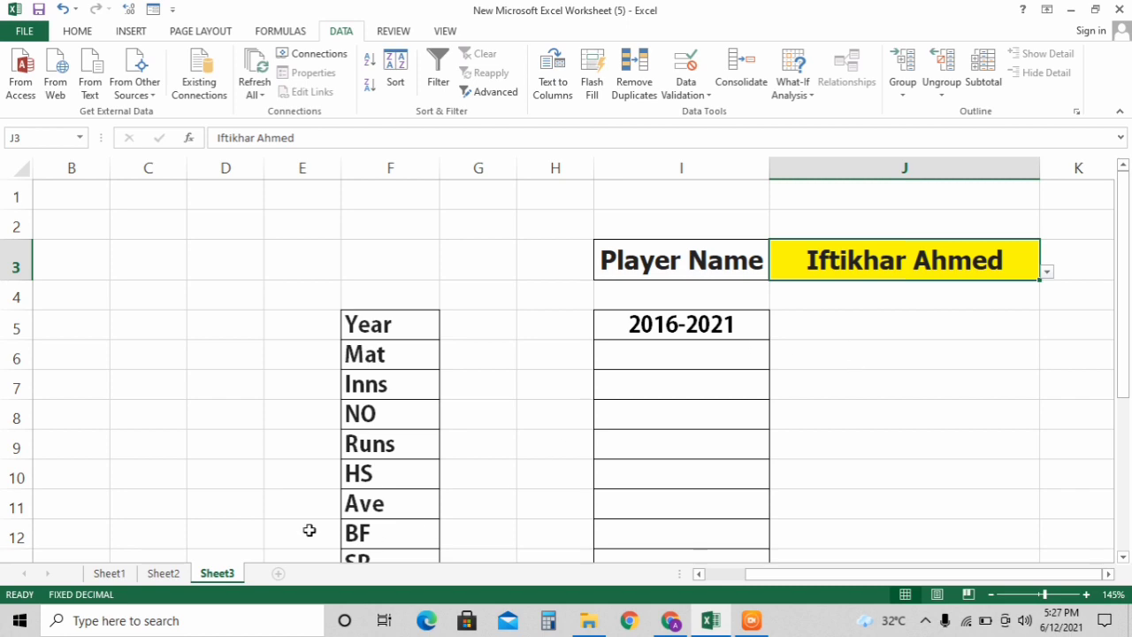
left_click(109, 573)
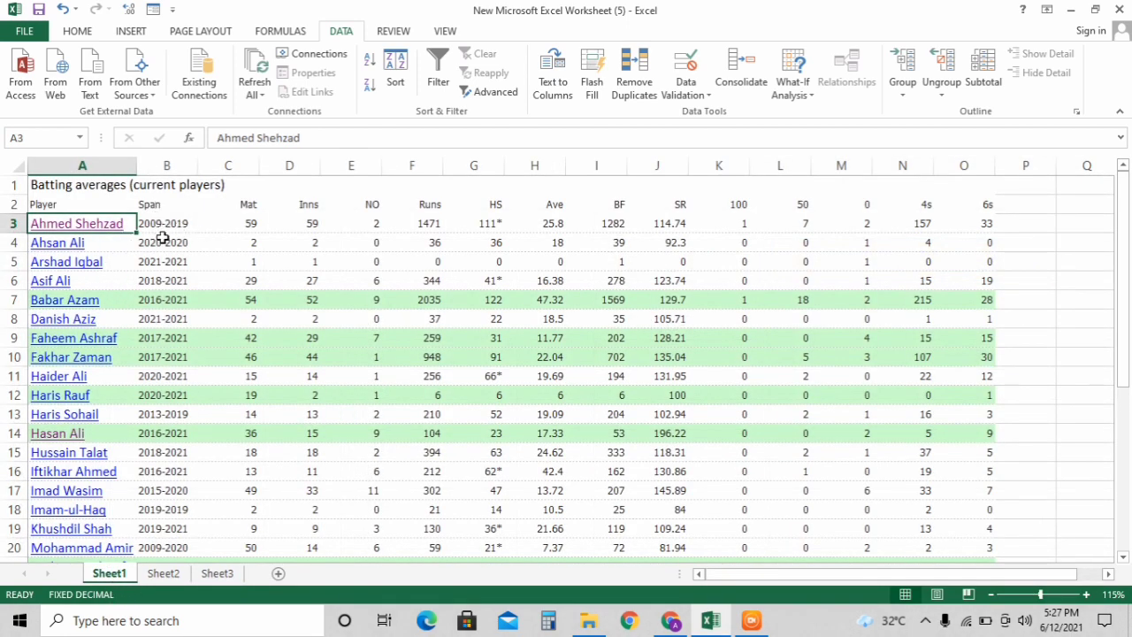
left_click(228, 573)
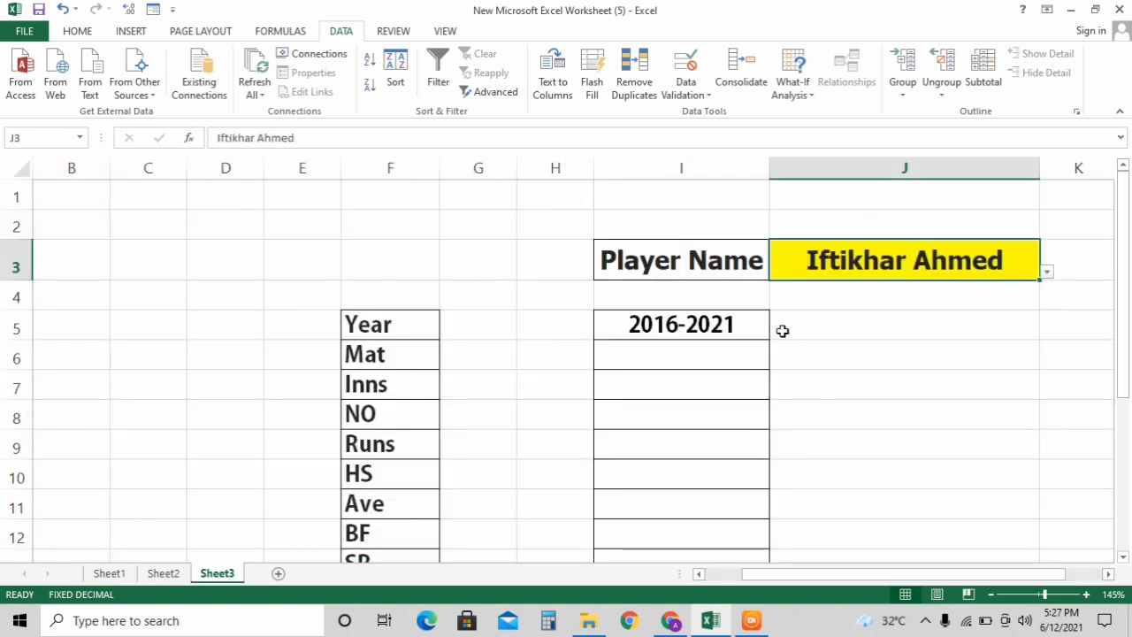
left_click(679, 351)
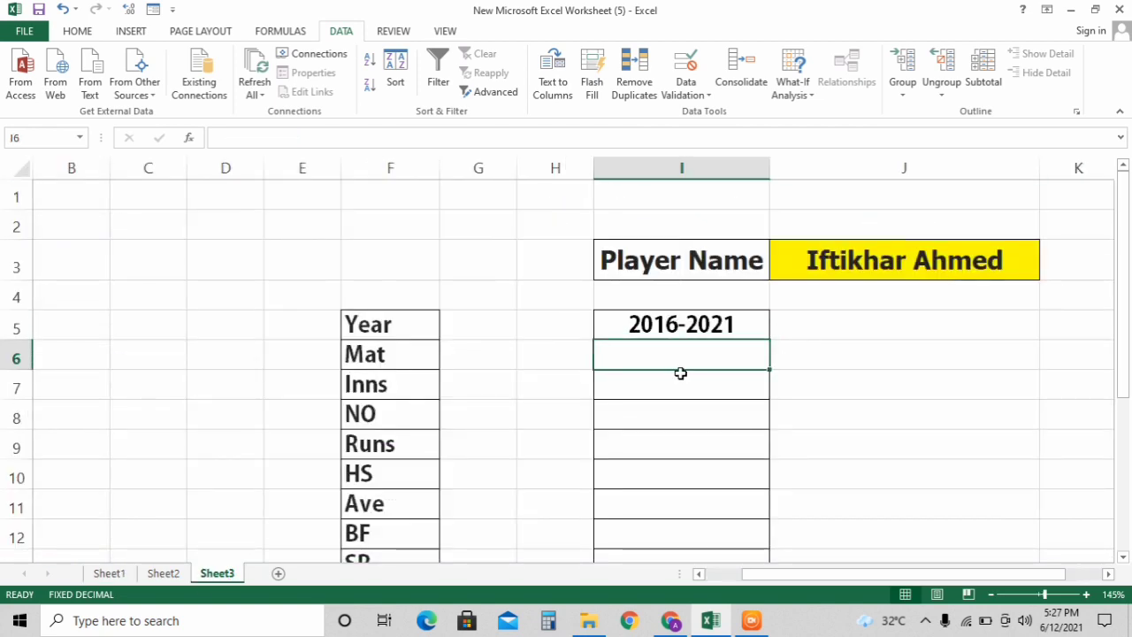
Start =VLOOKUP(J3, in I6 with Sheet1 range A3:O35 (DATA) as the table.
type("=")
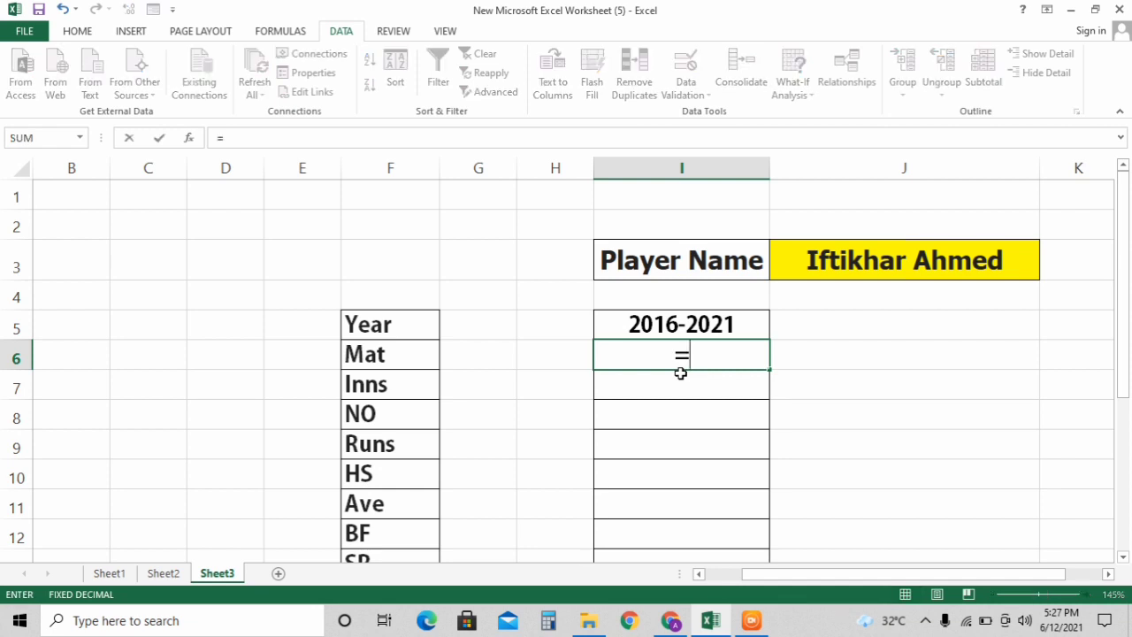
type("vlo")
double_click(683, 380)
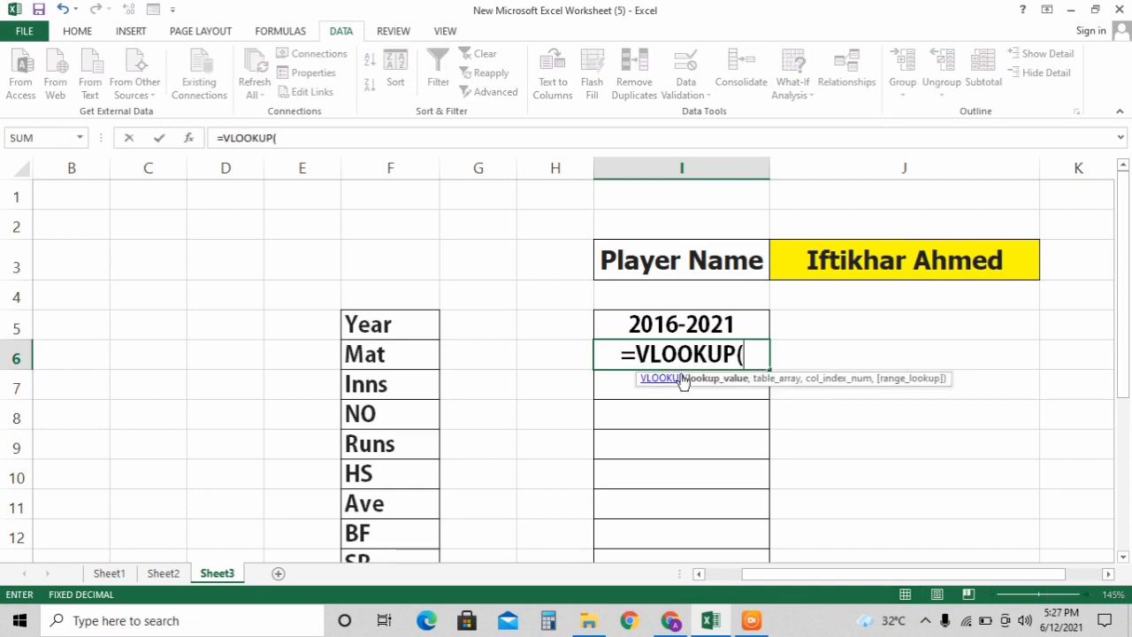
left_click(796, 270)
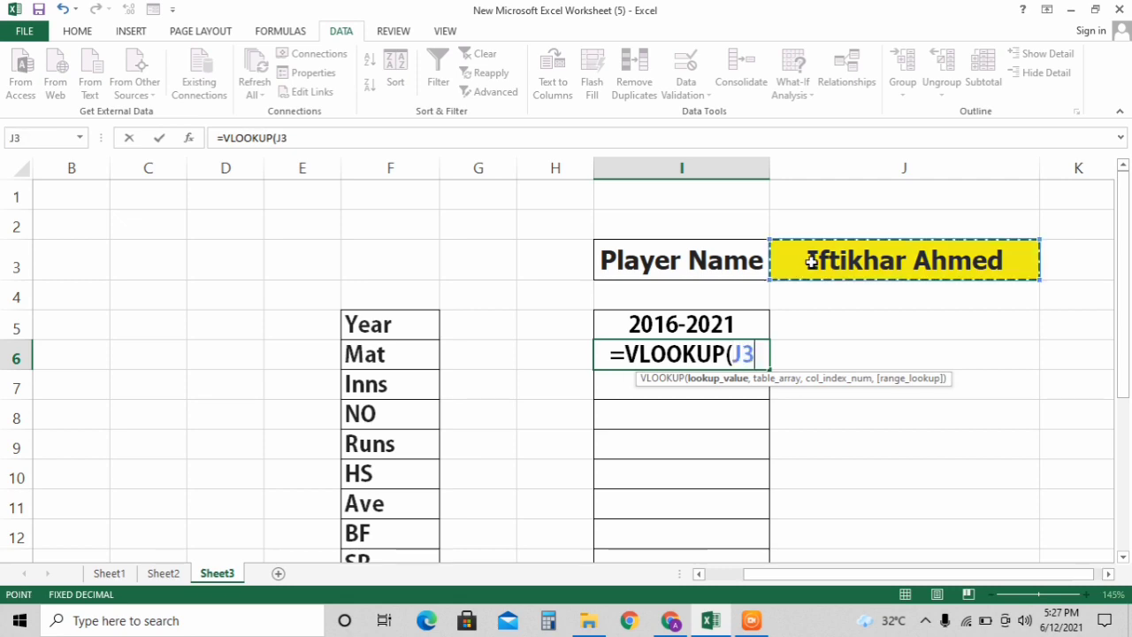
type(",")
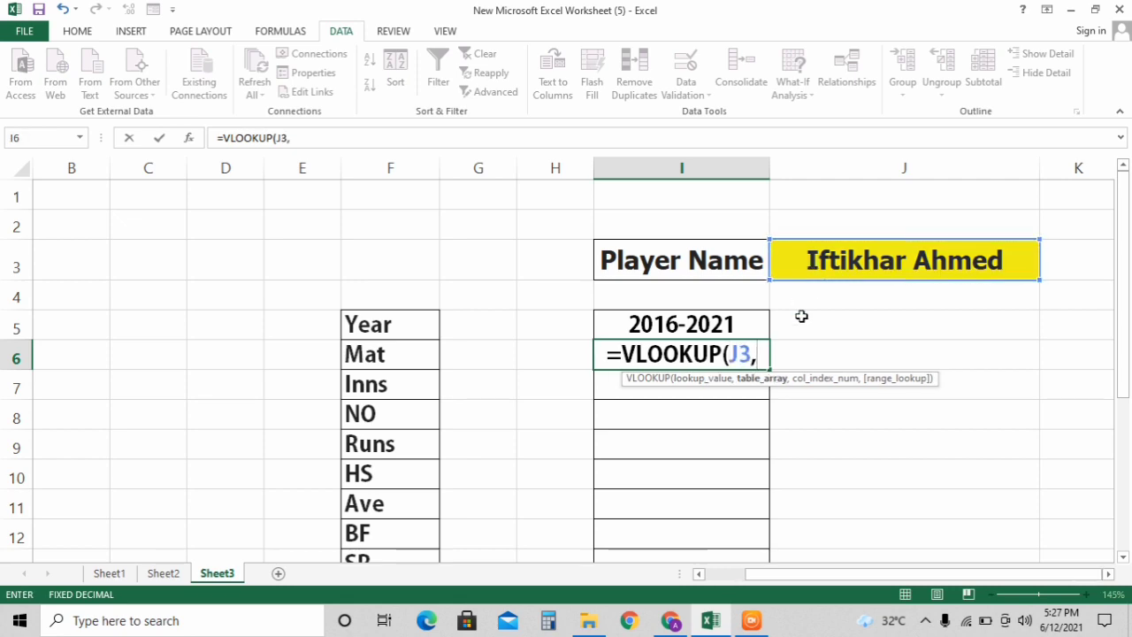
left_click(92, 573)
left_click(33, 224)
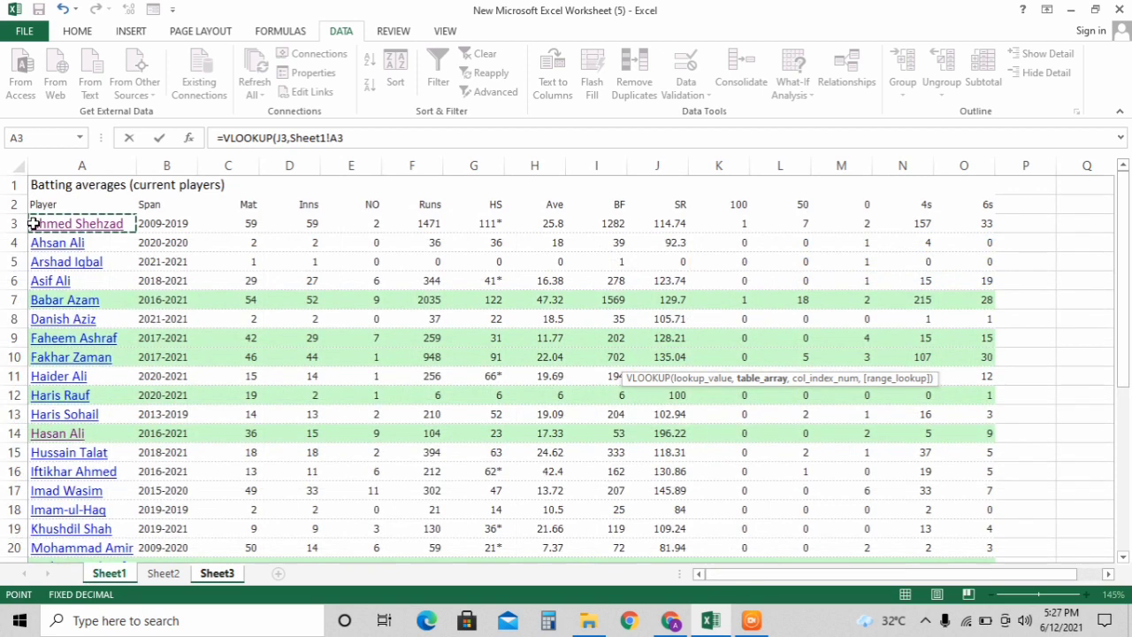
key("shift+Right")
key("shift+Right")
key("shift+Right")
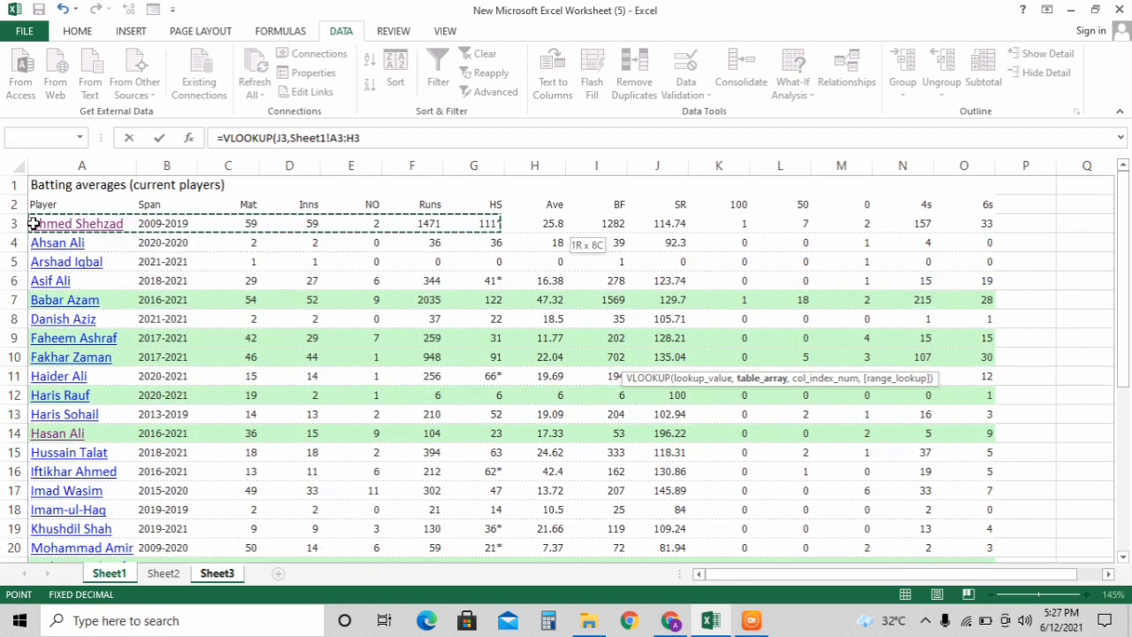
key("shift+Right")
key("shift+Right")
key("shift+Right")
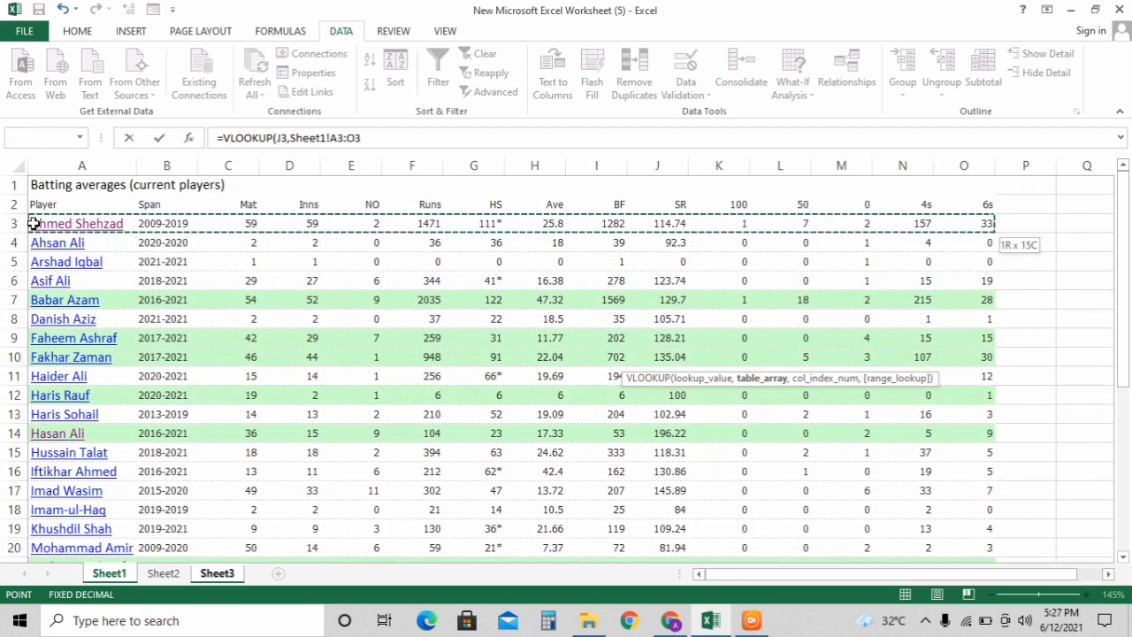
key("shift+Down")
key("shift+Down")
key("shift+Down")
key("shift+Down")
key("shift+Down")
key("shift+Down")
key("shift+Down")
key("shift+Down")
key("shift+Down")
key("shift+Down")
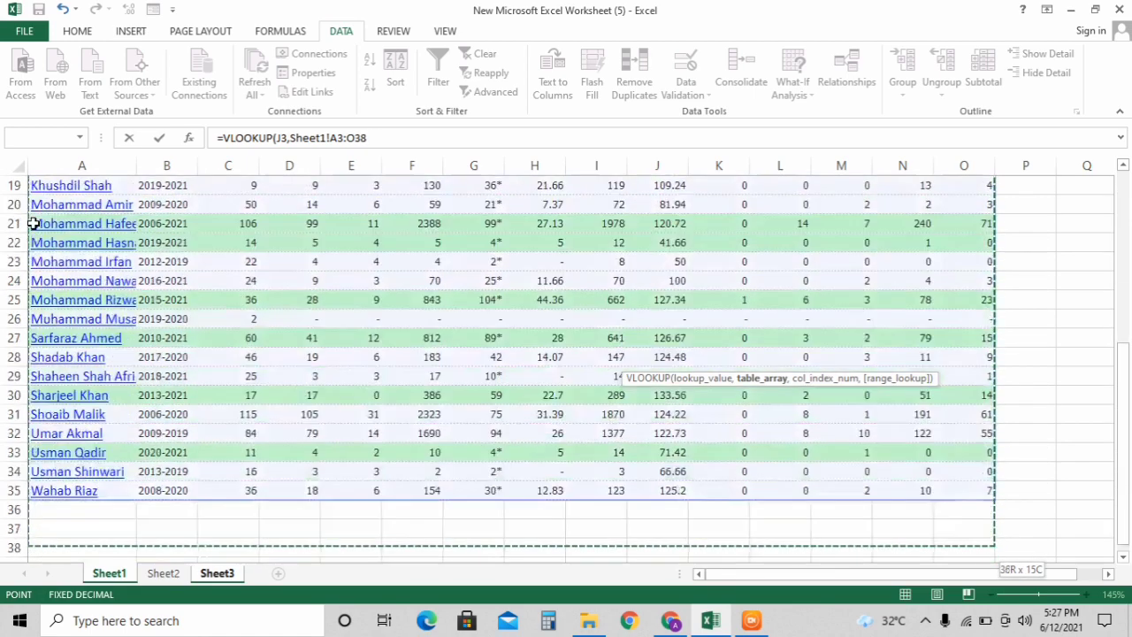
key("shift+Down")
key("shift+Down")
key("shift+Down")
key("shift+Up")
key("shift+Up")
key("shift+Up")
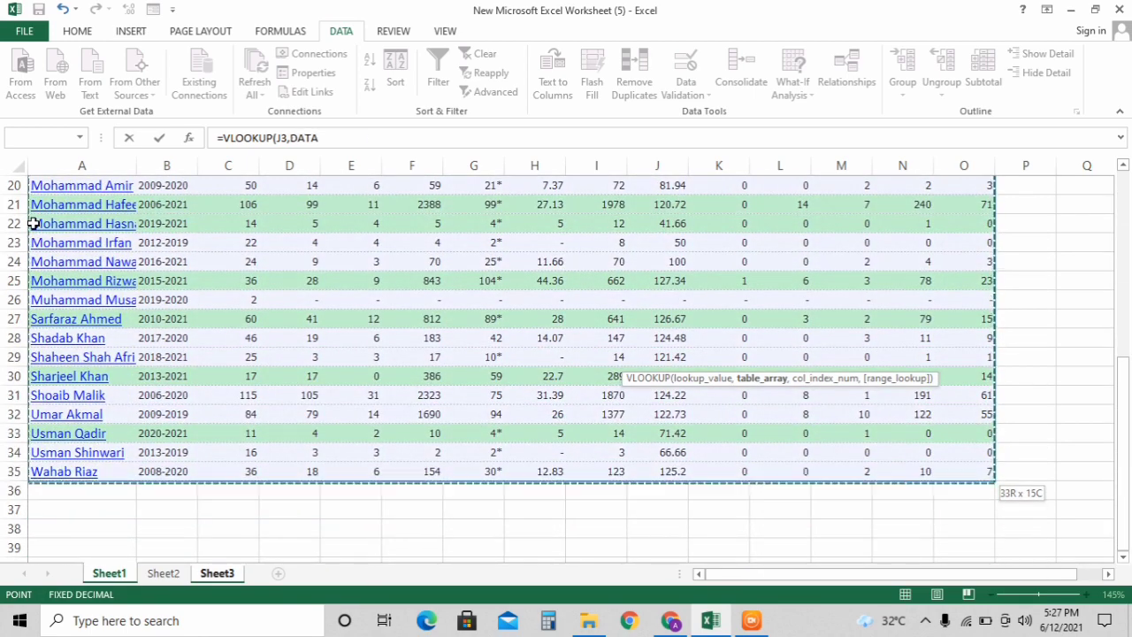
type(",")
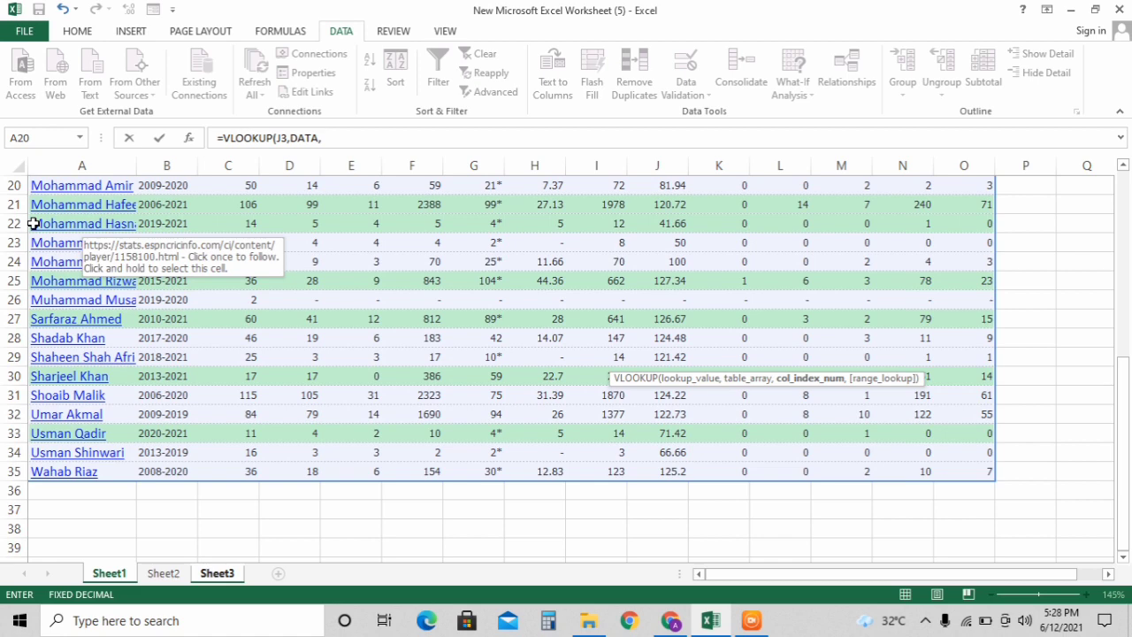
Complete the Mat lookup with column 3 and FALSE, returning 13.
scroll(210, 261, "up", 5)
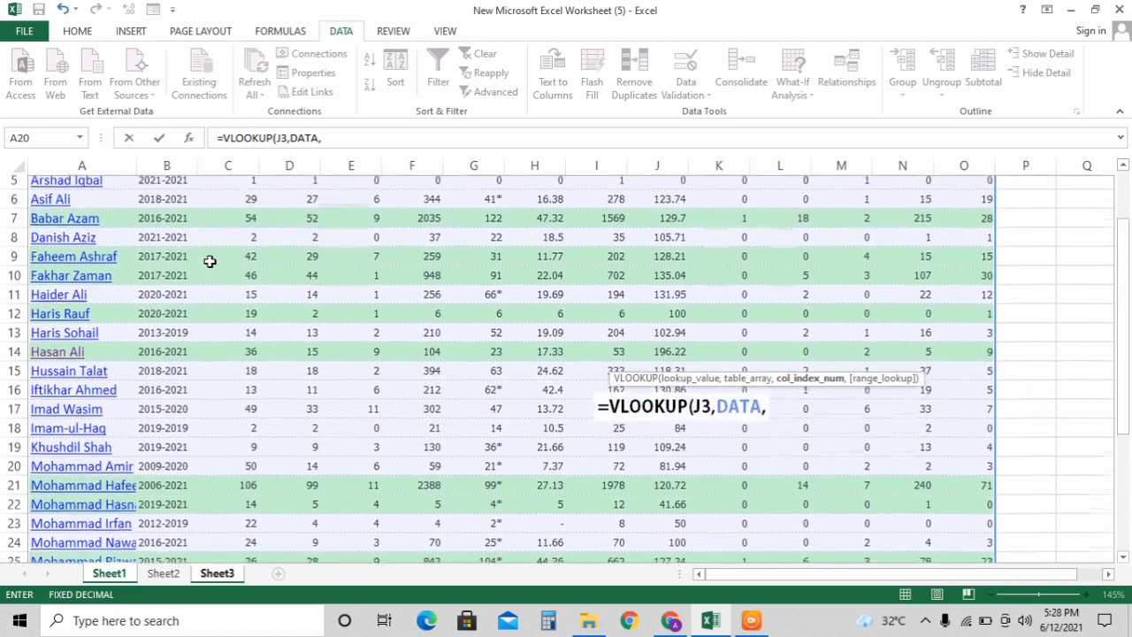
scroll(209, 262, "up", 2)
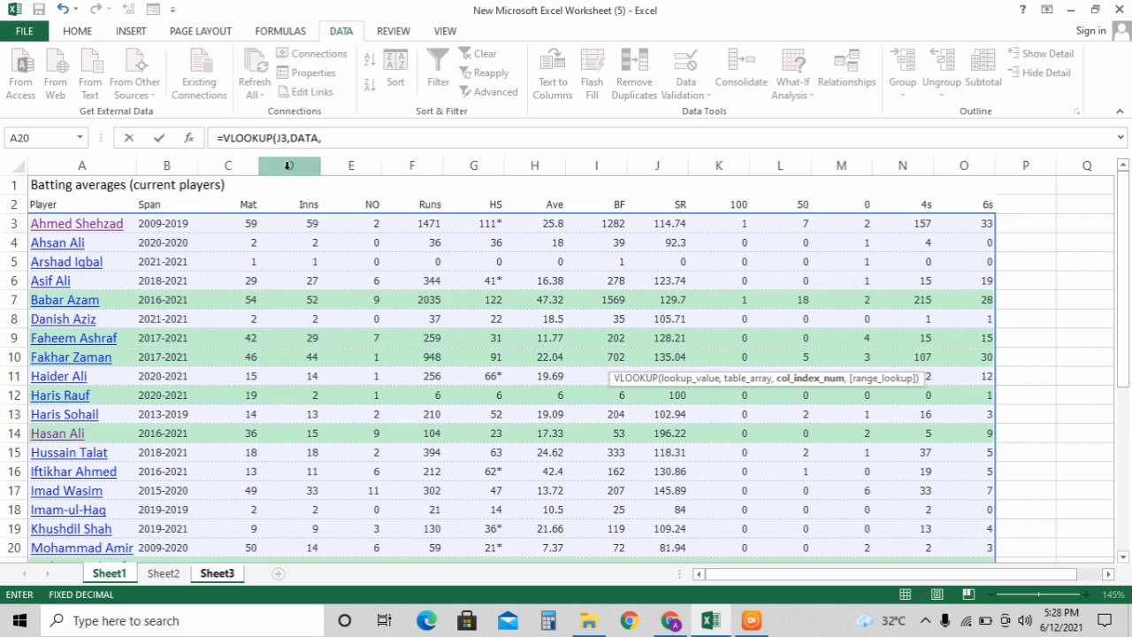
left_click(343, 139)
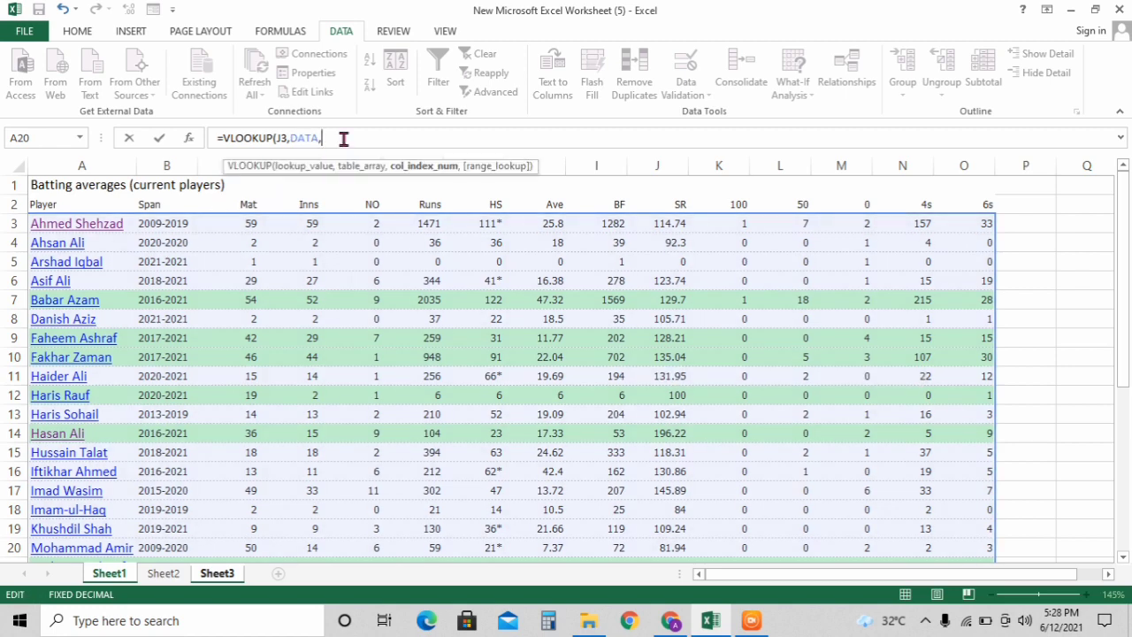
type("3,")
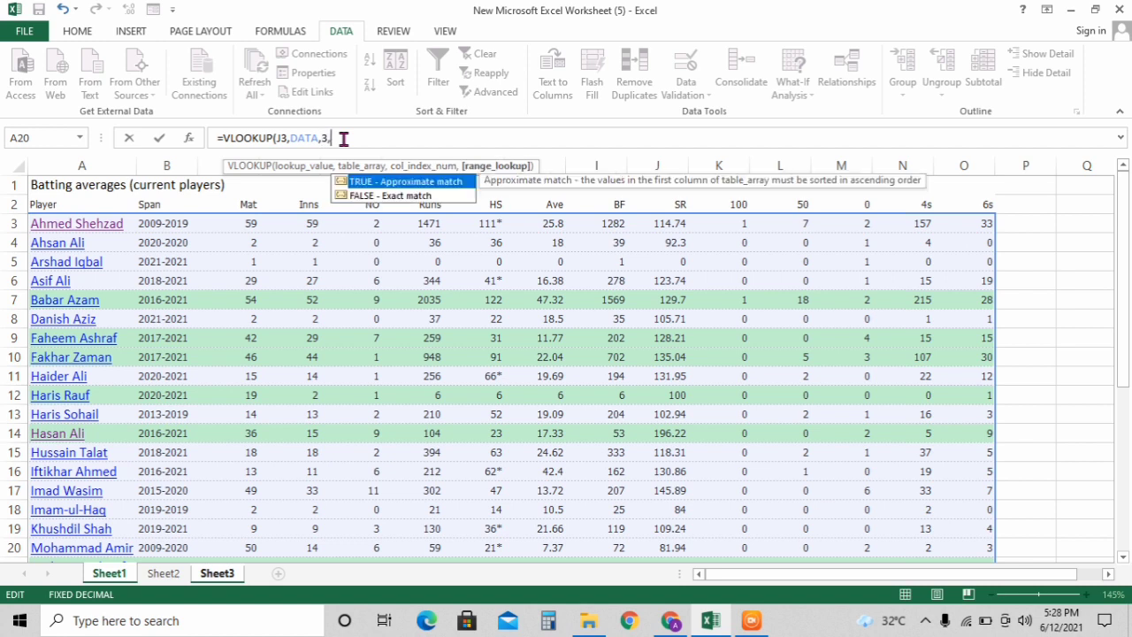
type("fa")
type("lse")
key("Return")
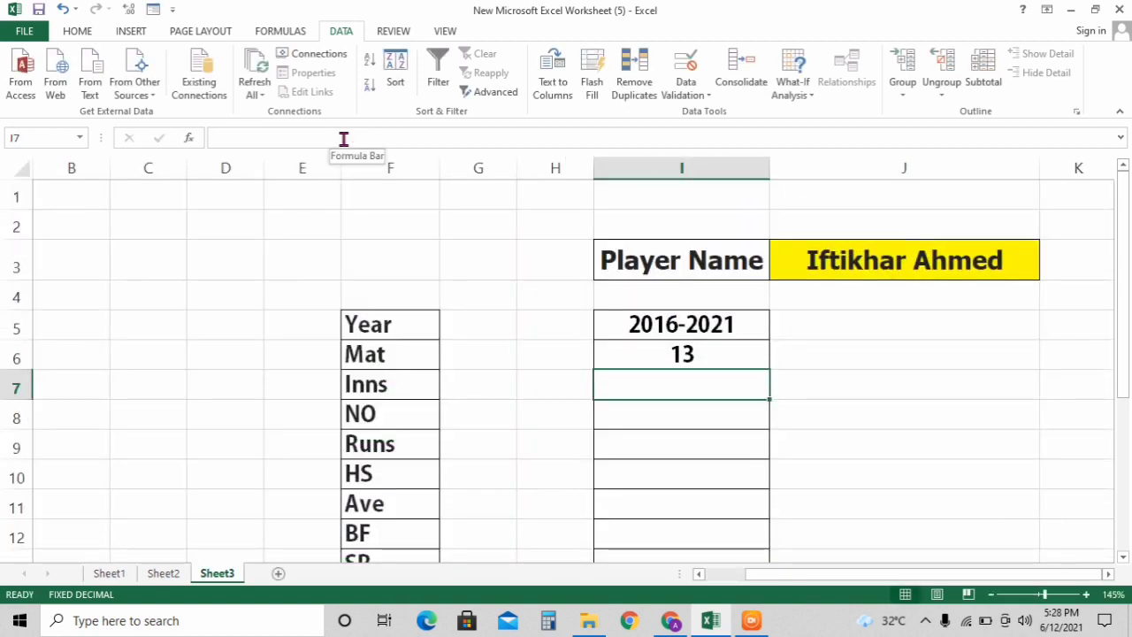
Choose Mohammad Amir, then Mohammad Rizwan, from the J3 player dropdown.
left_click(898, 264)
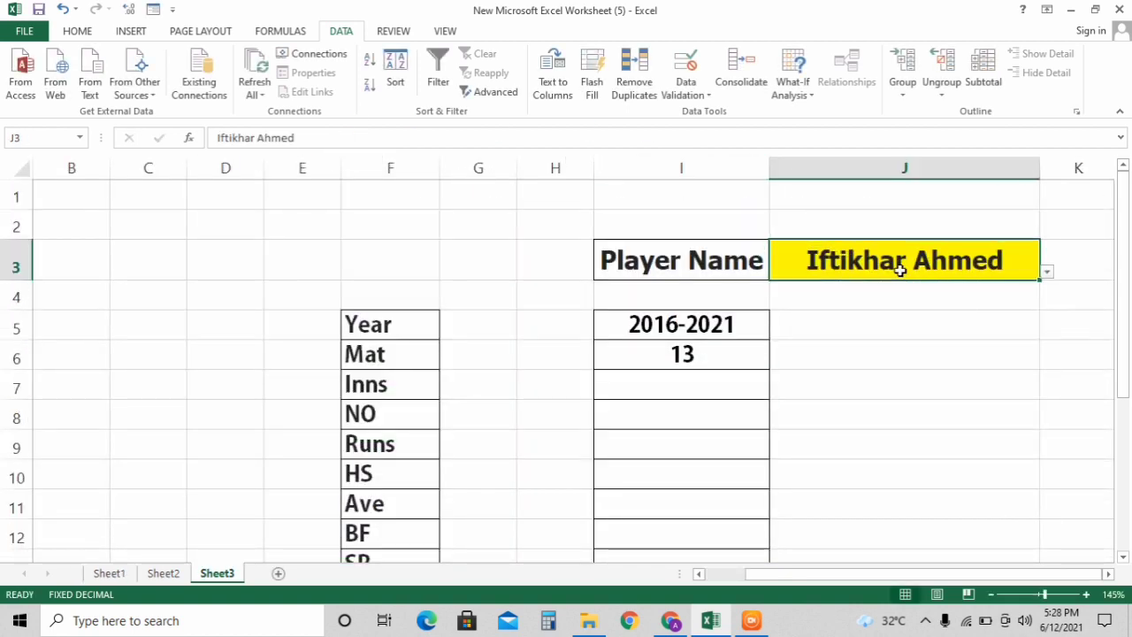
left_click(1047, 273)
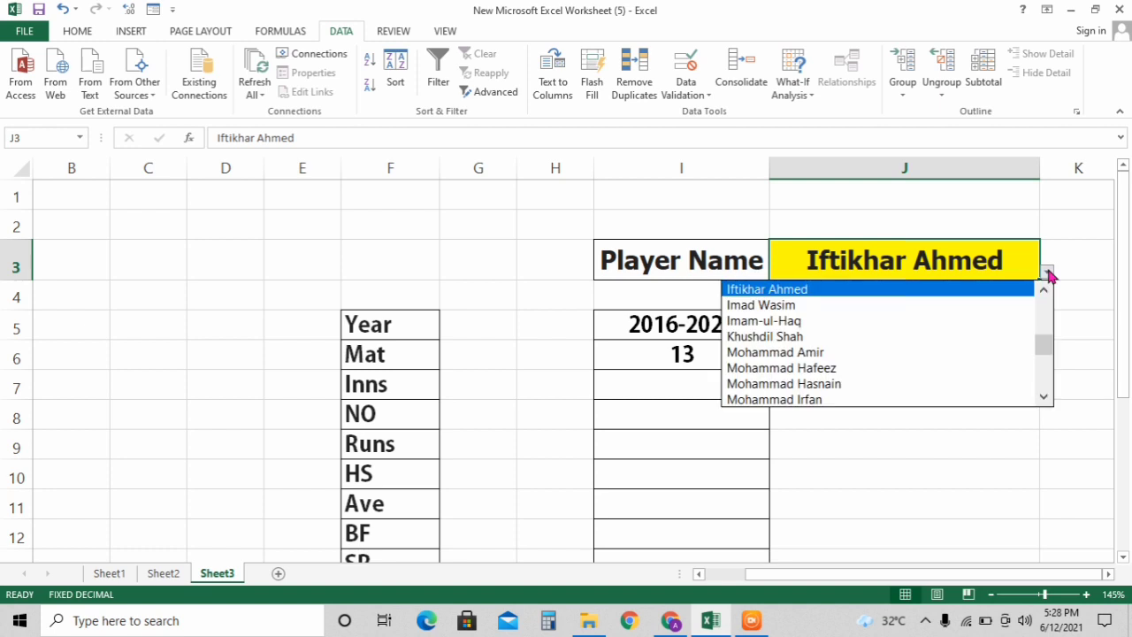
left_click(903, 351)
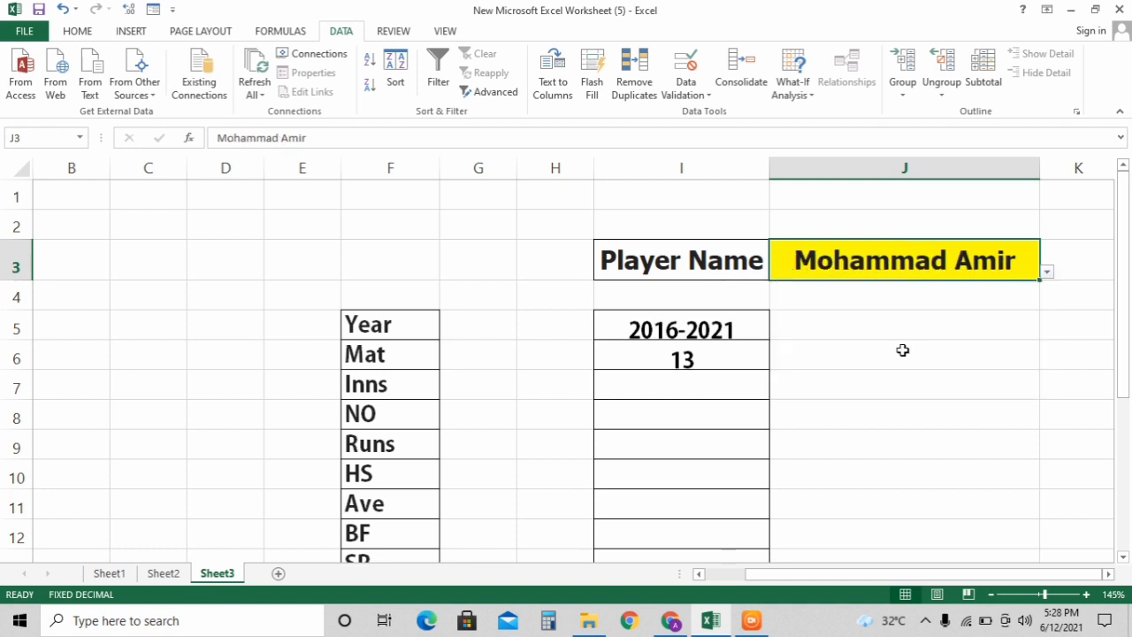
left_click(1048, 273)
left_click(847, 368)
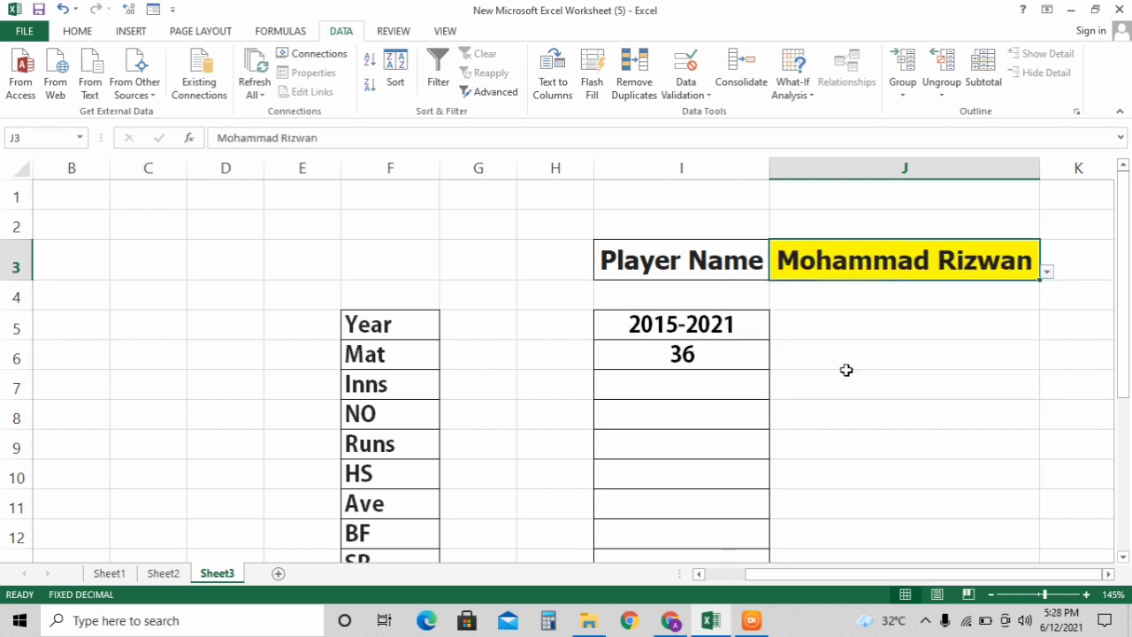
left_click(648, 385)
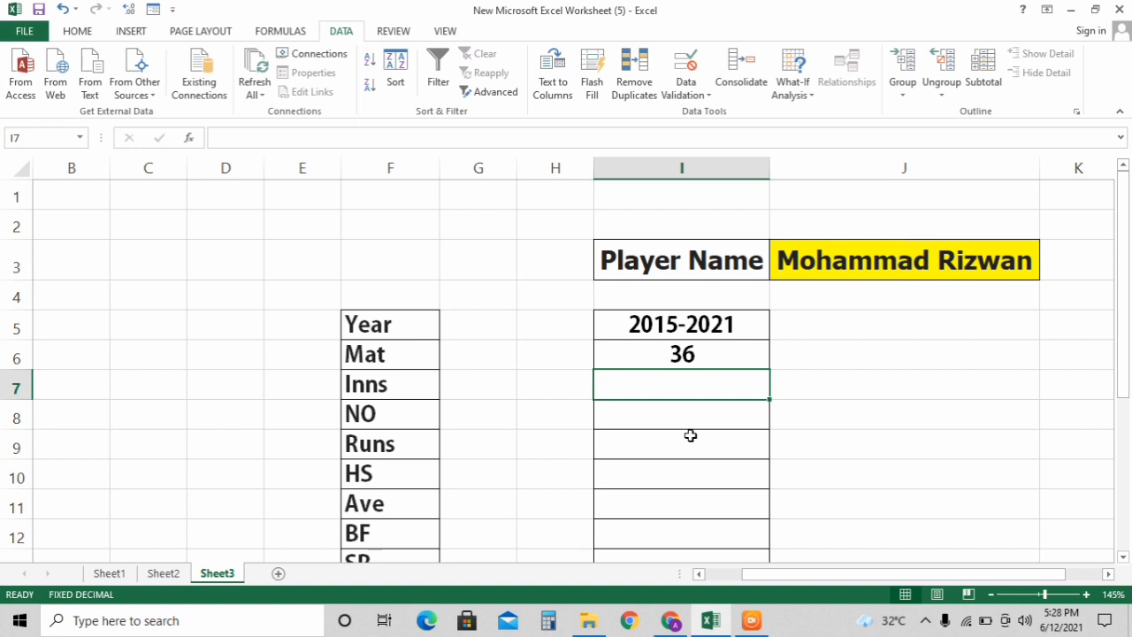
Make the J3 reference in I5's Year lookup formula absolute ($J$3).
key("Up")
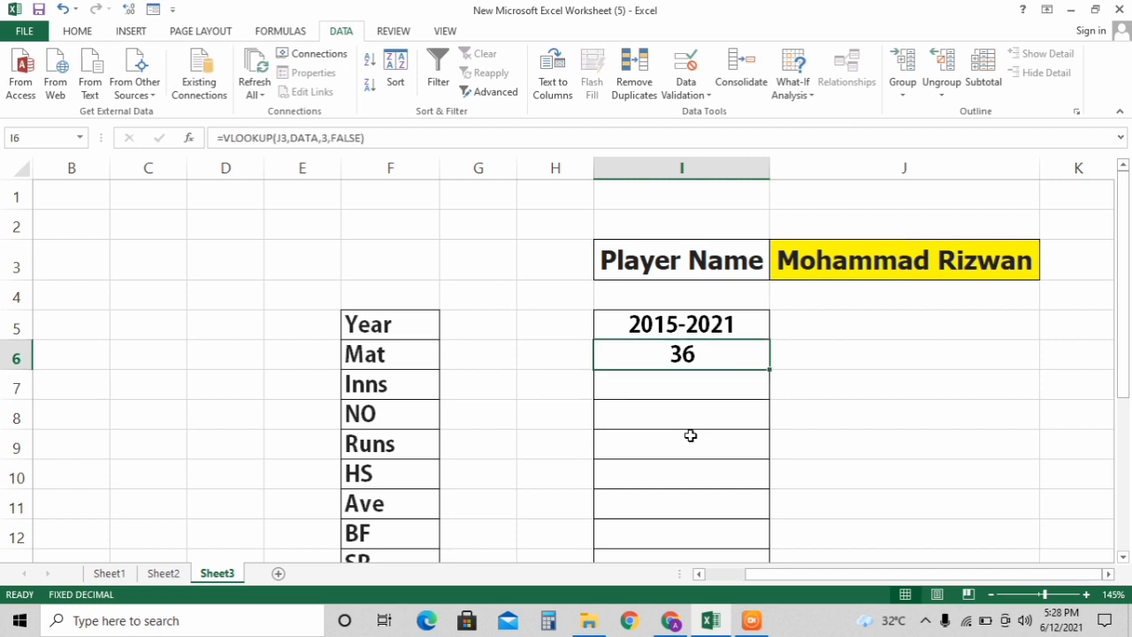
key("Up")
type("2")
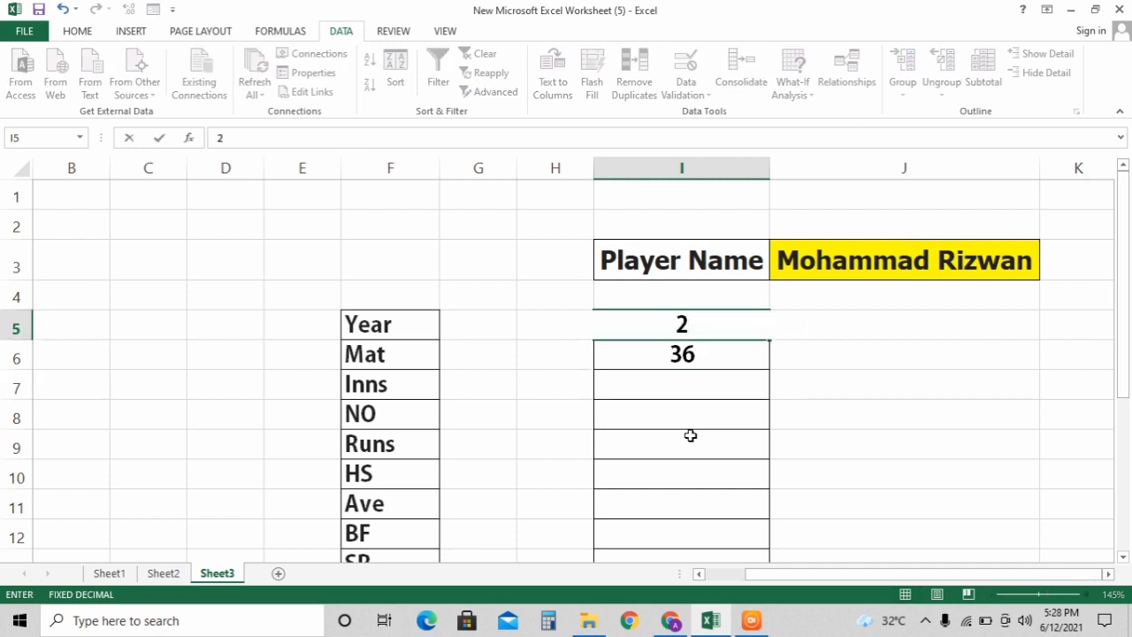
key("Escape")
type("2")
key("Escape")
key("F2")
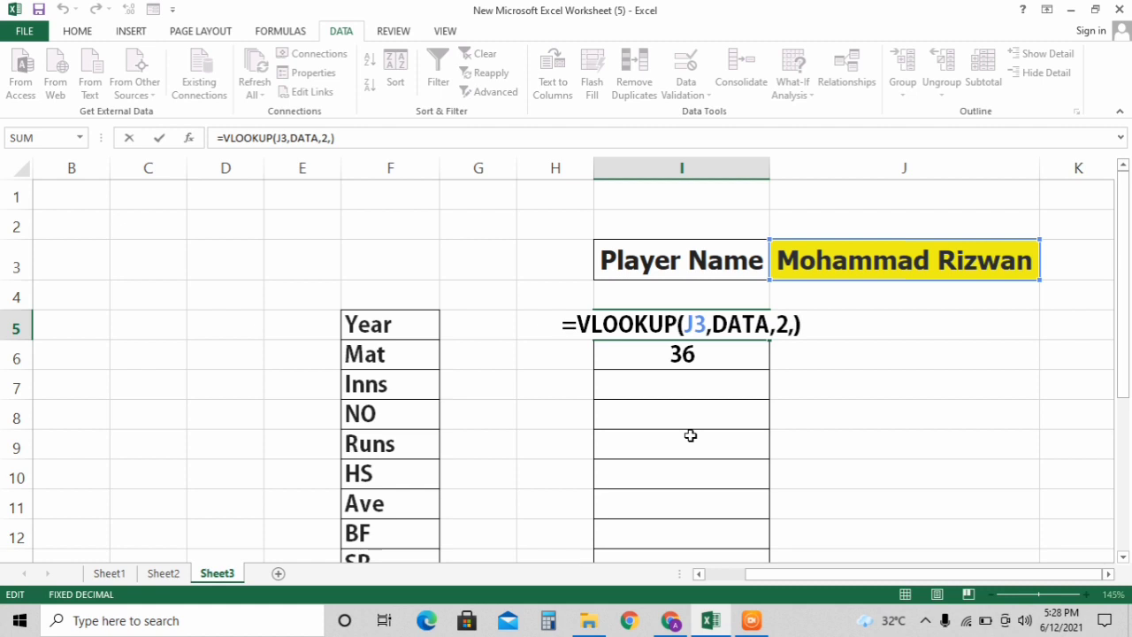
key("Left")
key("Left")
key("Left")
key("Left")
key("Left")
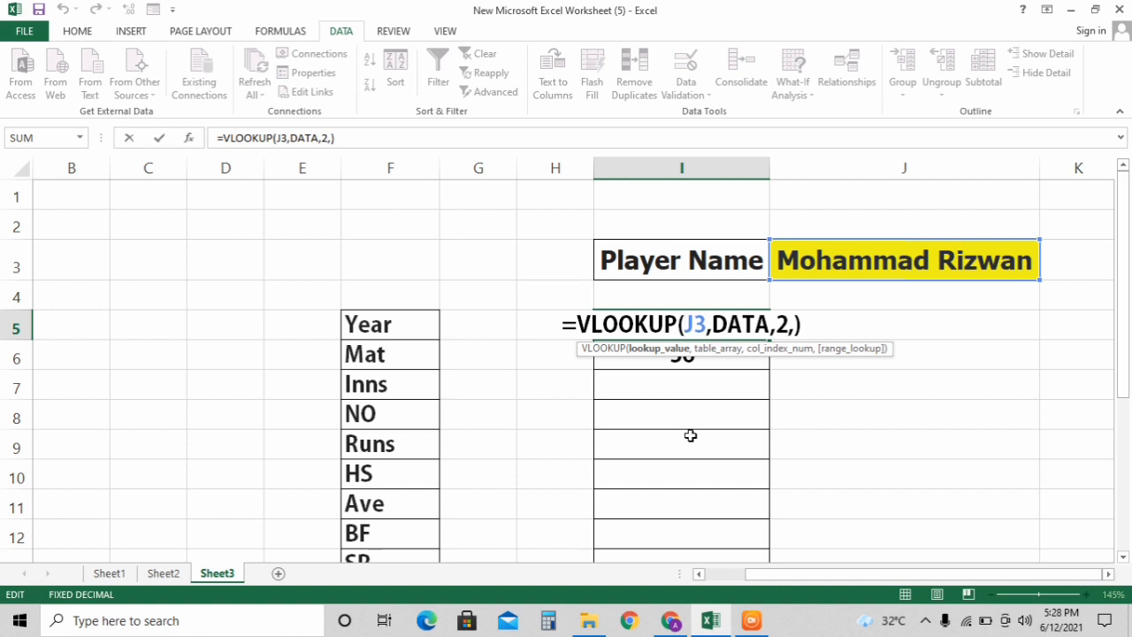
key("F4")
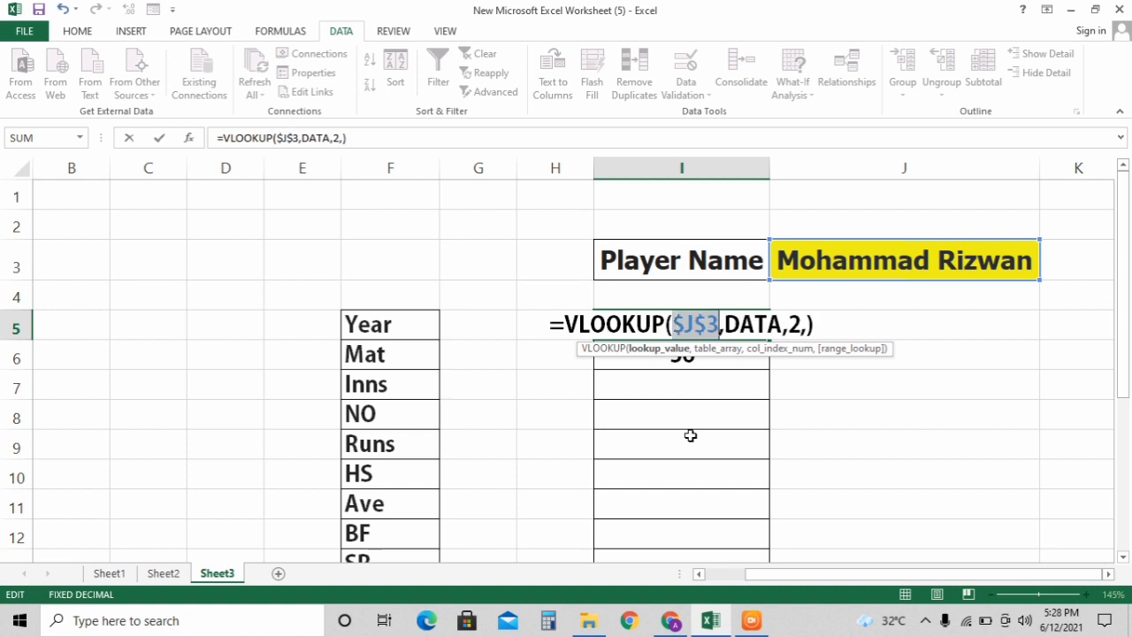
key("Return")
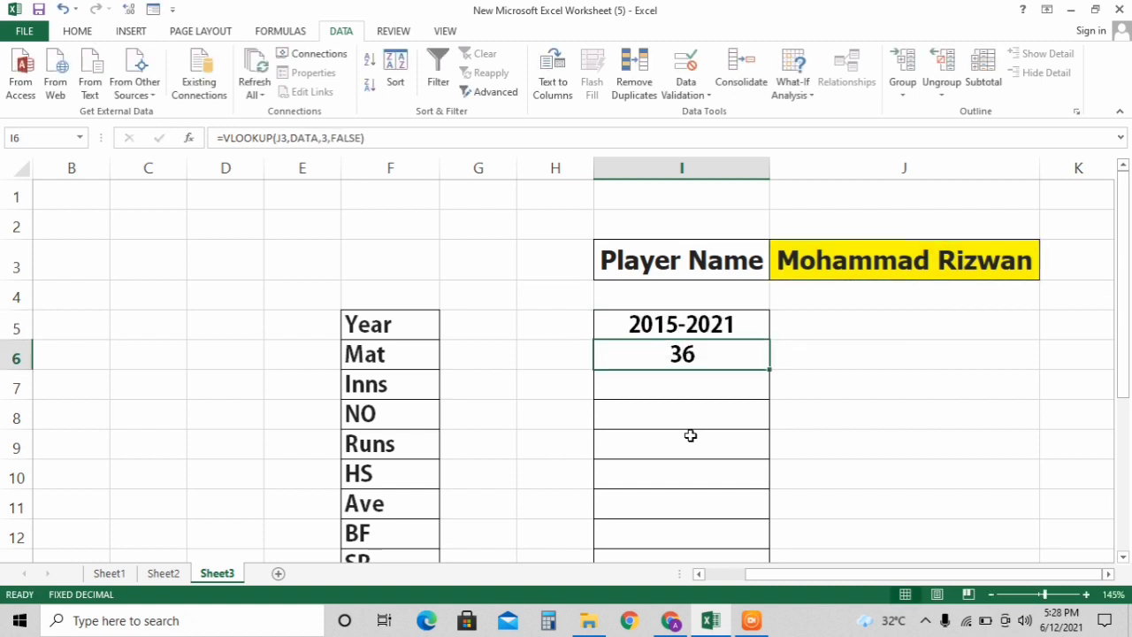
Fill the Year formula down into I6 and change its column index to 3 for Mat.
key("ctrl+d")
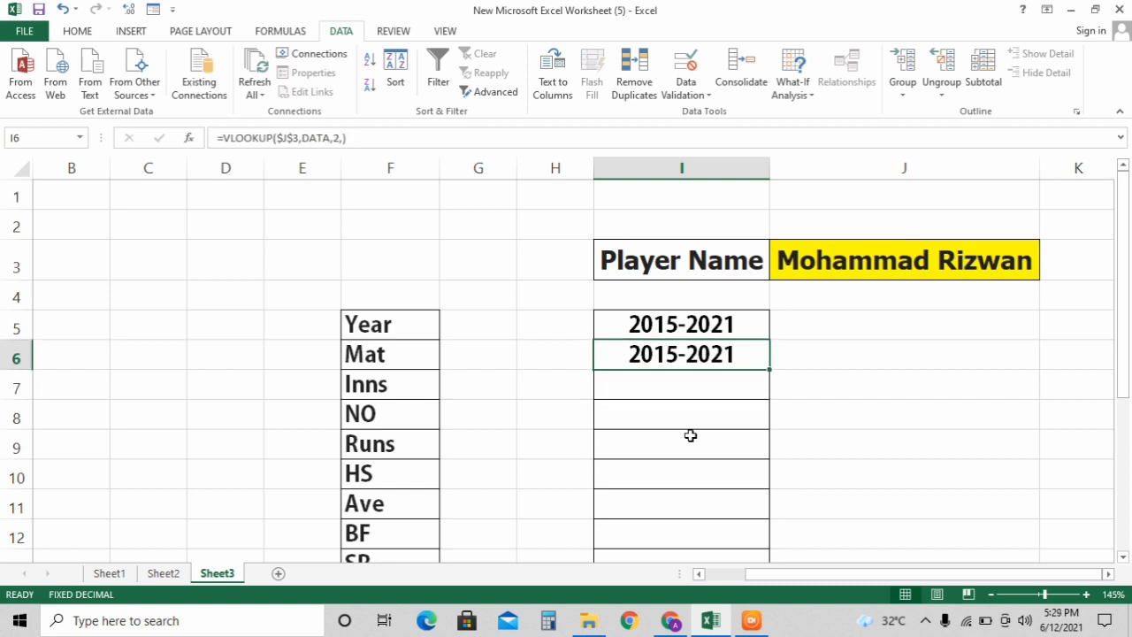
key("F2")
key("Left")
key("Left")
key("shift+Left")
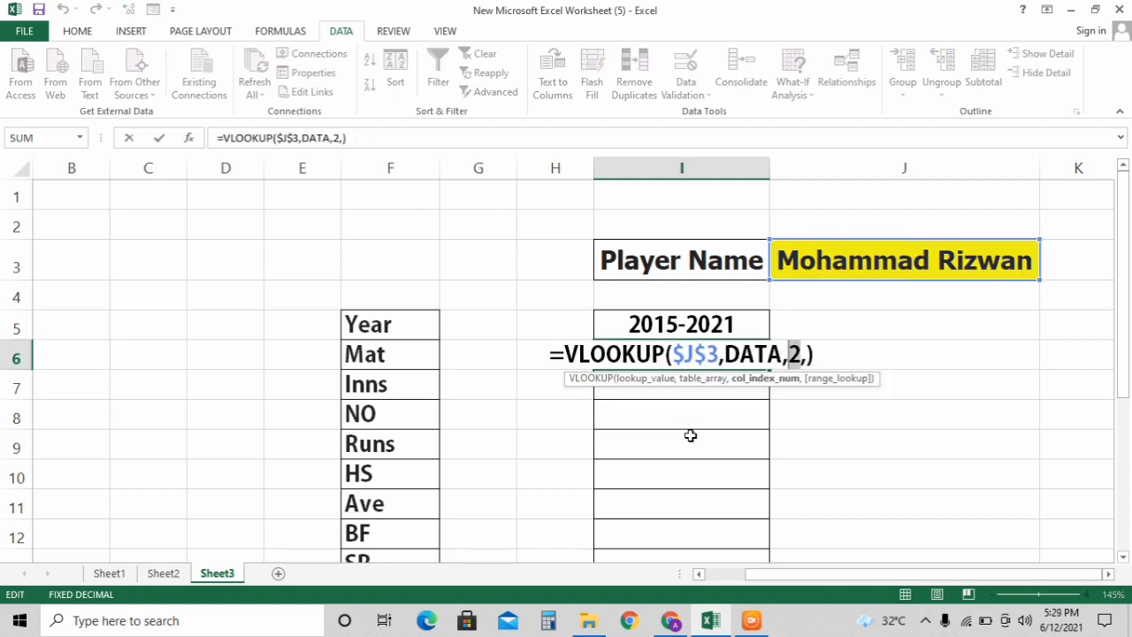
type("3")
key("Return")
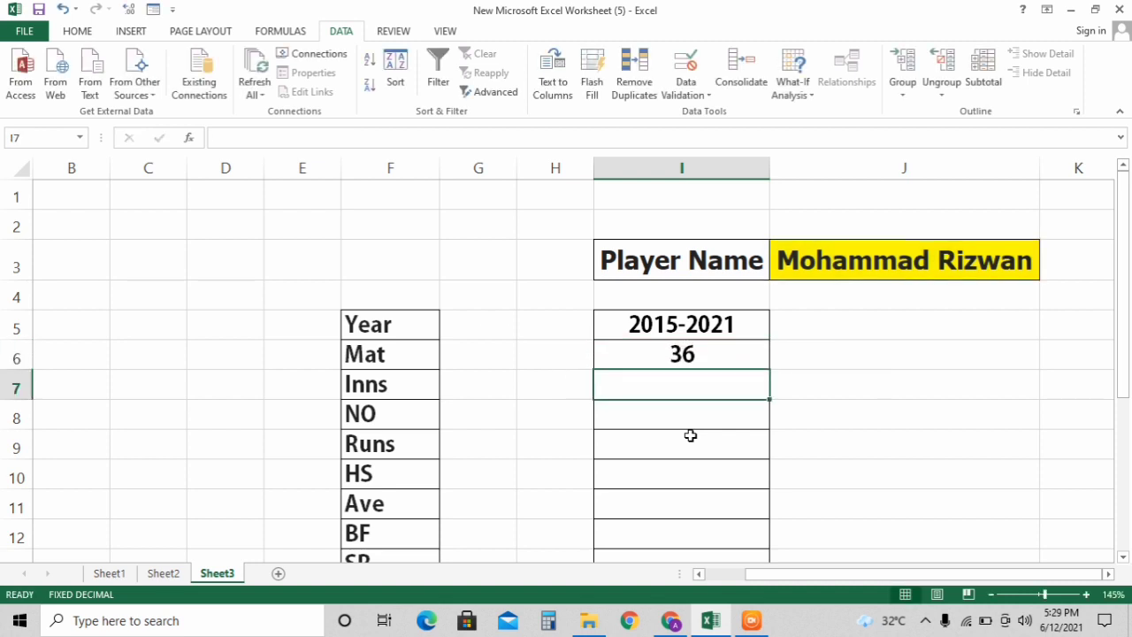
Fill the lookup into the Inns row I7 with column index 4.
key("ctrl+d")
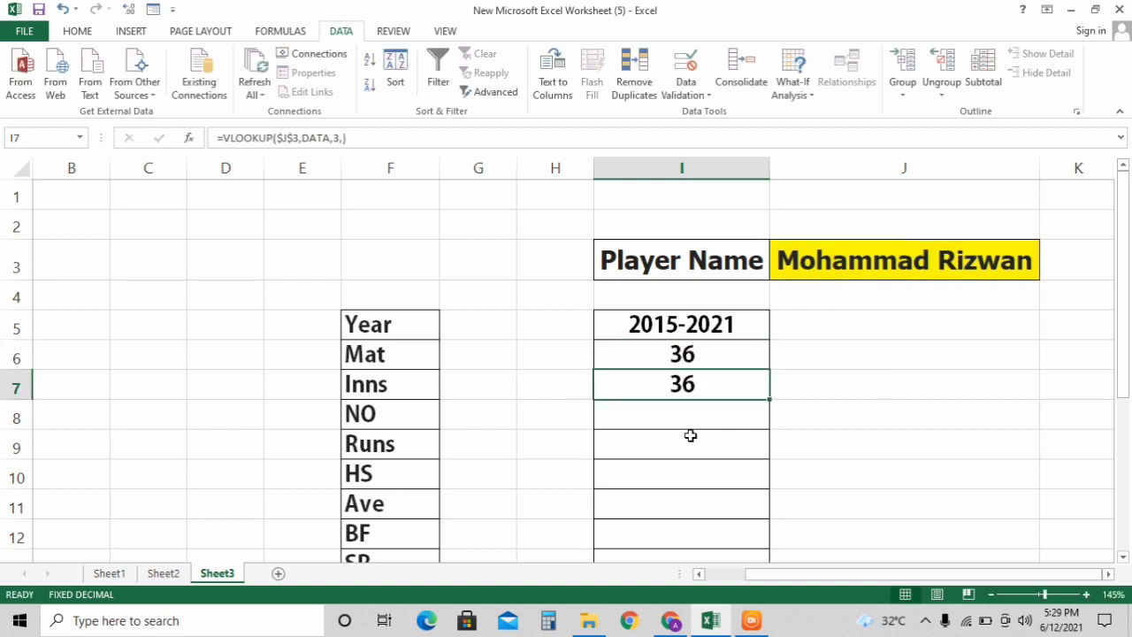
key("F2")
key("Left")
key("Left")
key("shift+Left")
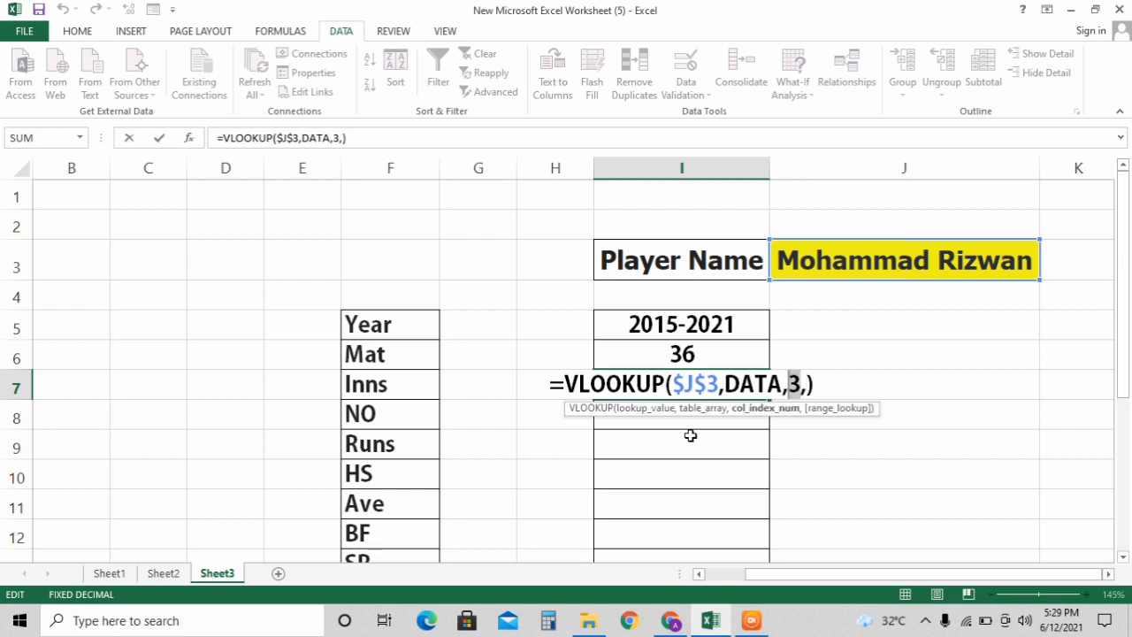
type("4")
key("Return")
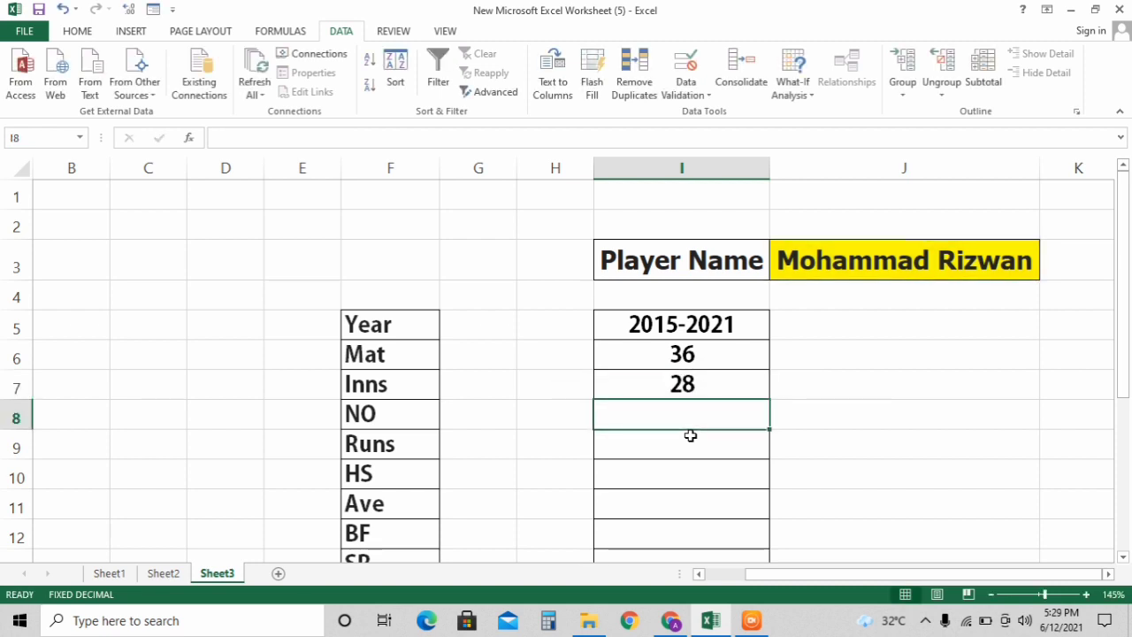
left_click(674, 385)
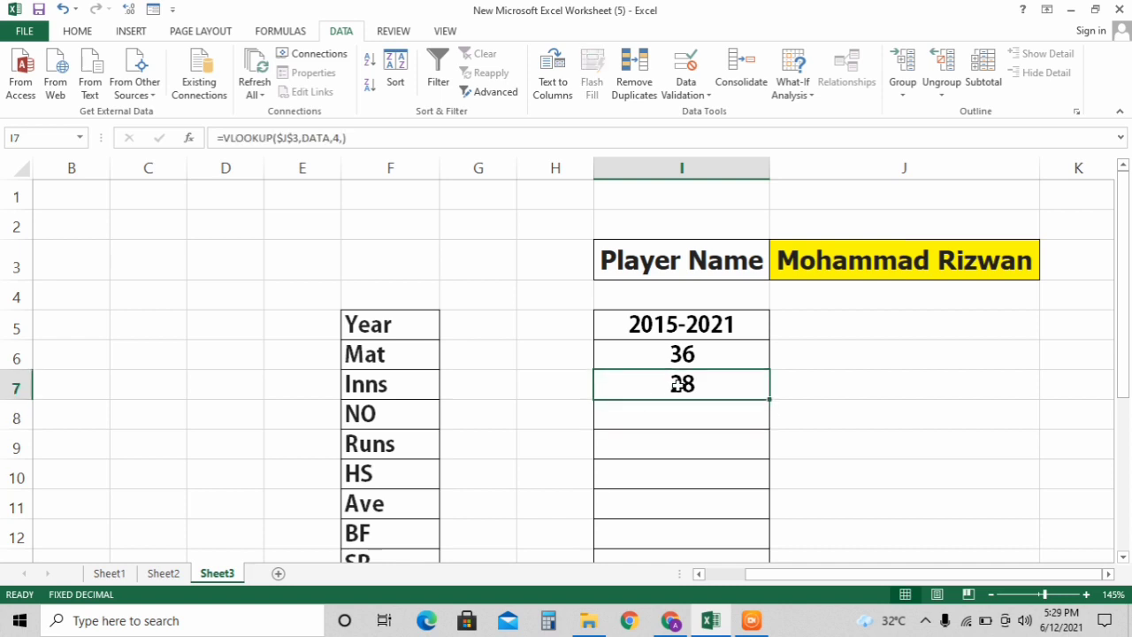
left_click(818, 268)
left_click(707, 386)
Fill the lookup into the NO row I8 with column index 5.
left_click(689, 408)
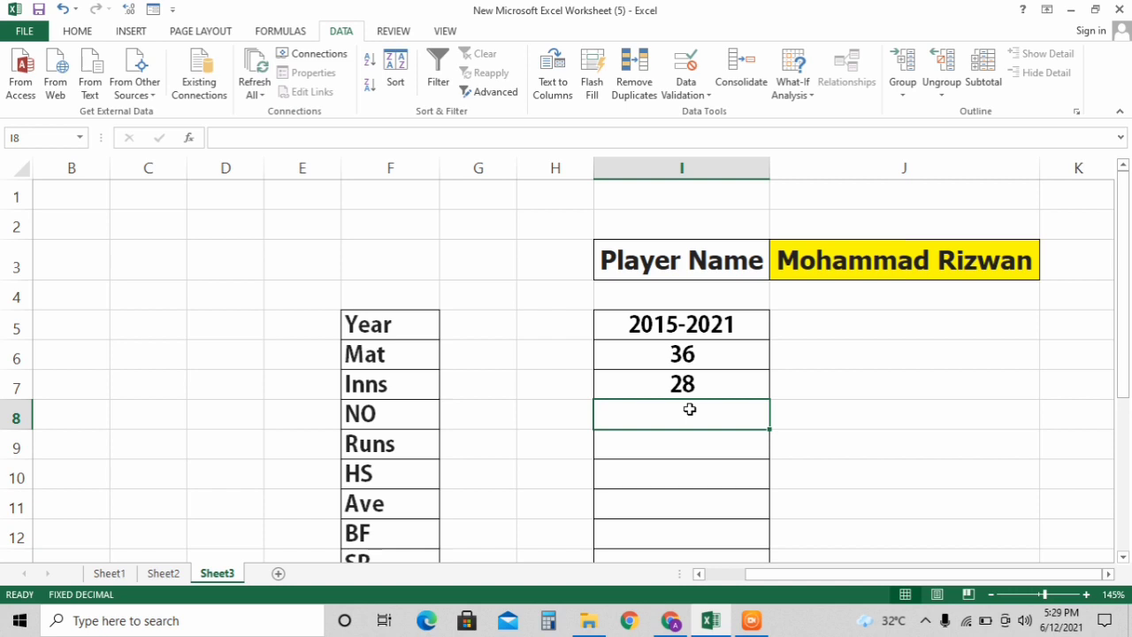
key("ctrl+d")
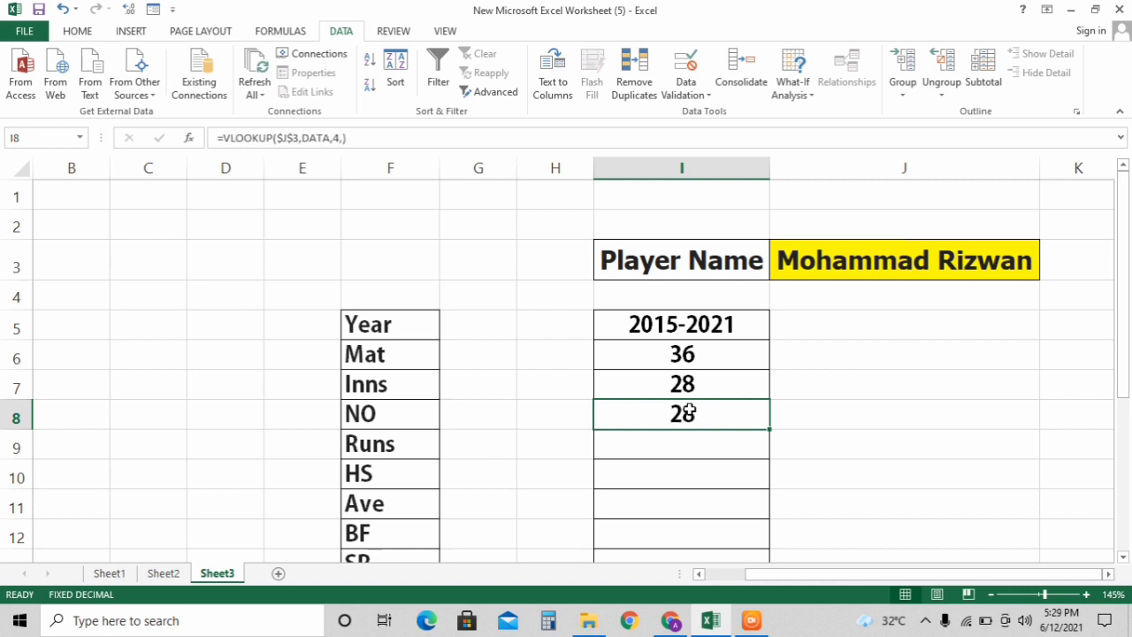
double_click(689, 409)
key("Left")
key("Left")
key("shift+Left")
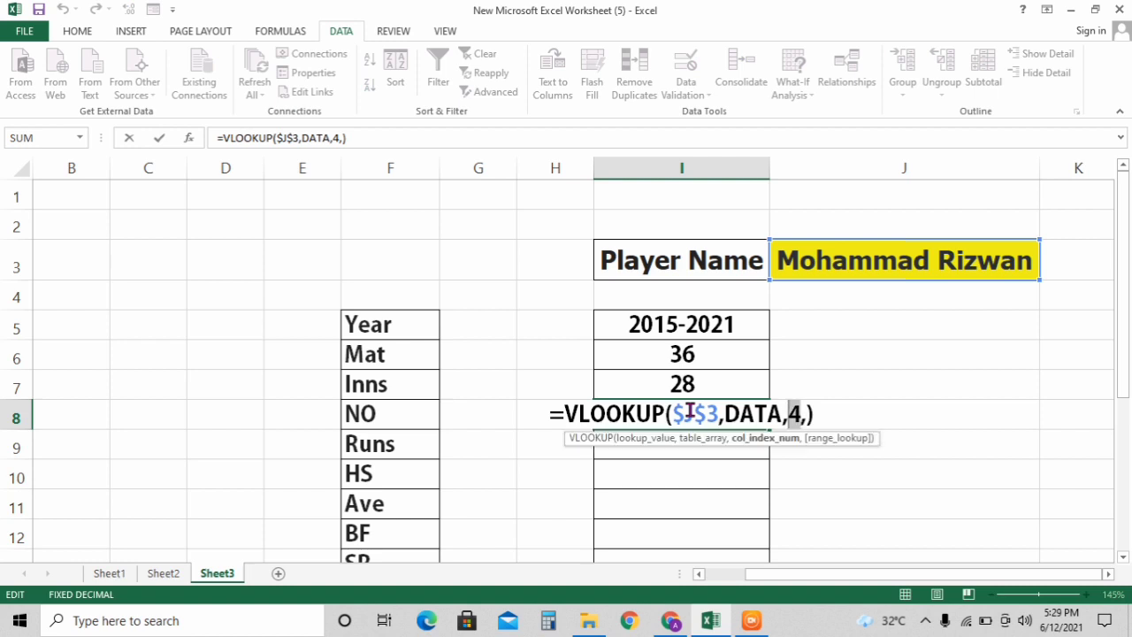
type("5")
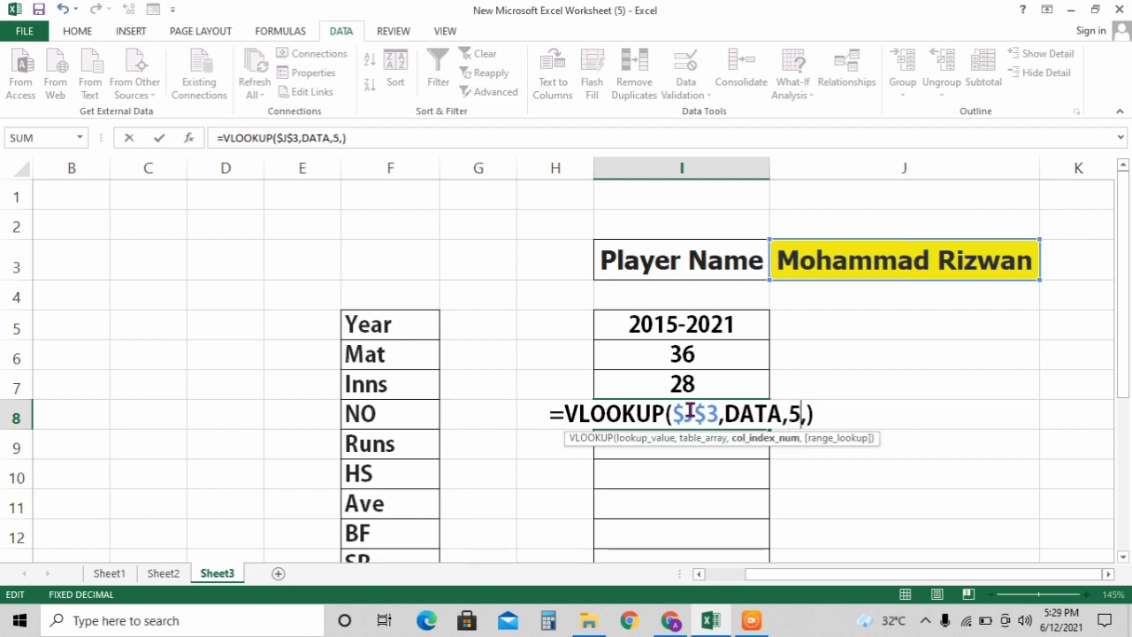
key("Return")
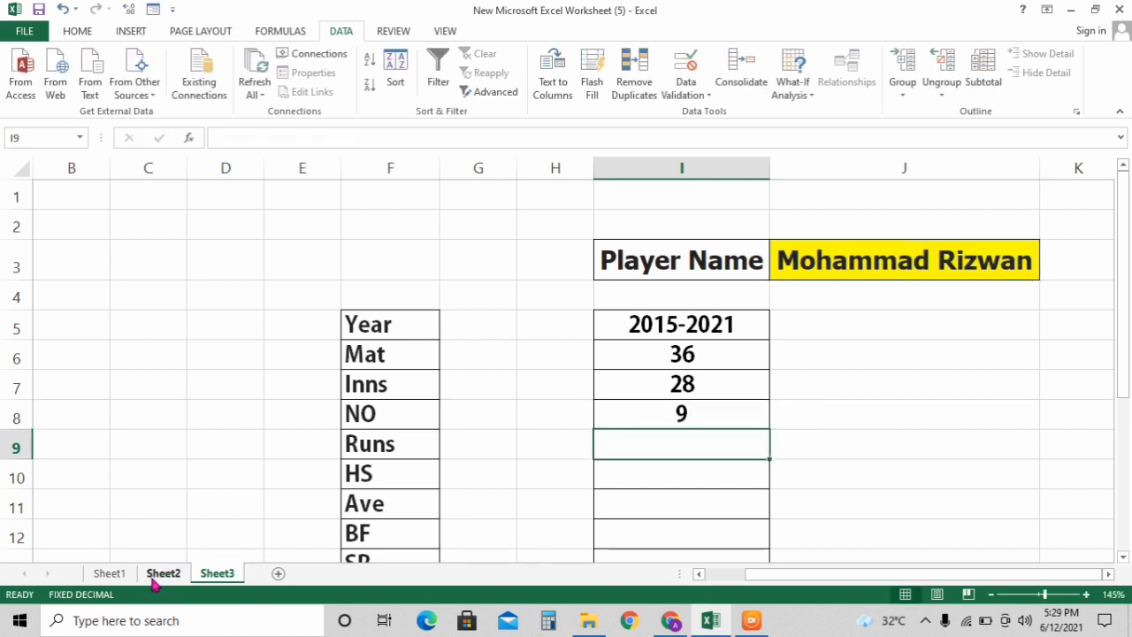
After checking Sheet1's table, fill the lookup into the Runs row I9 with column index 6.
left_click(109, 575)
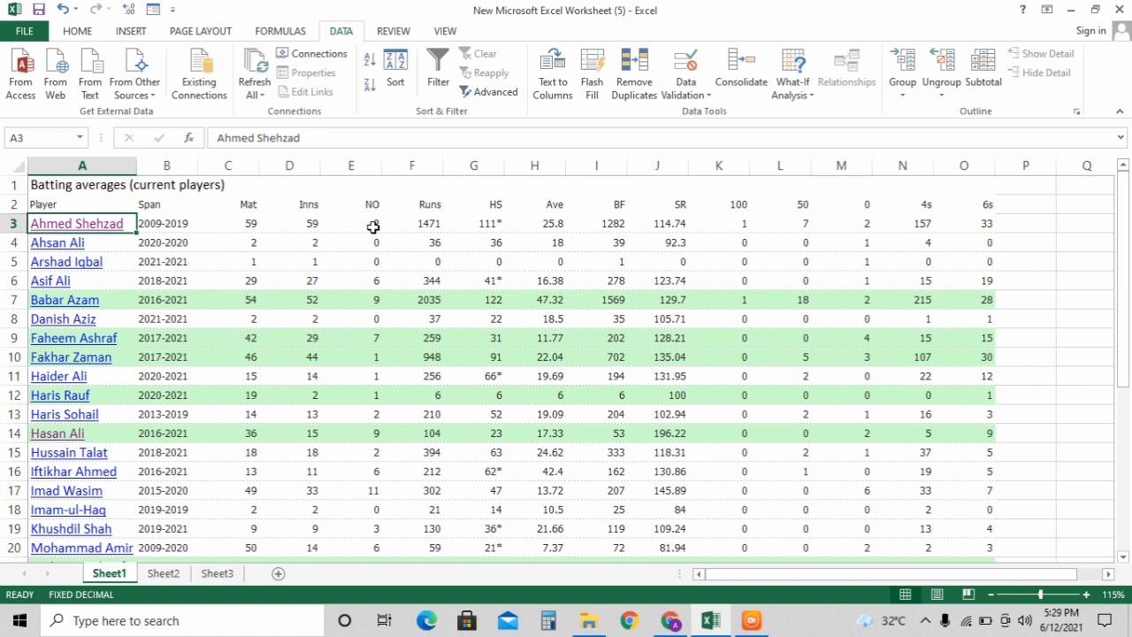
left_click(223, 575)
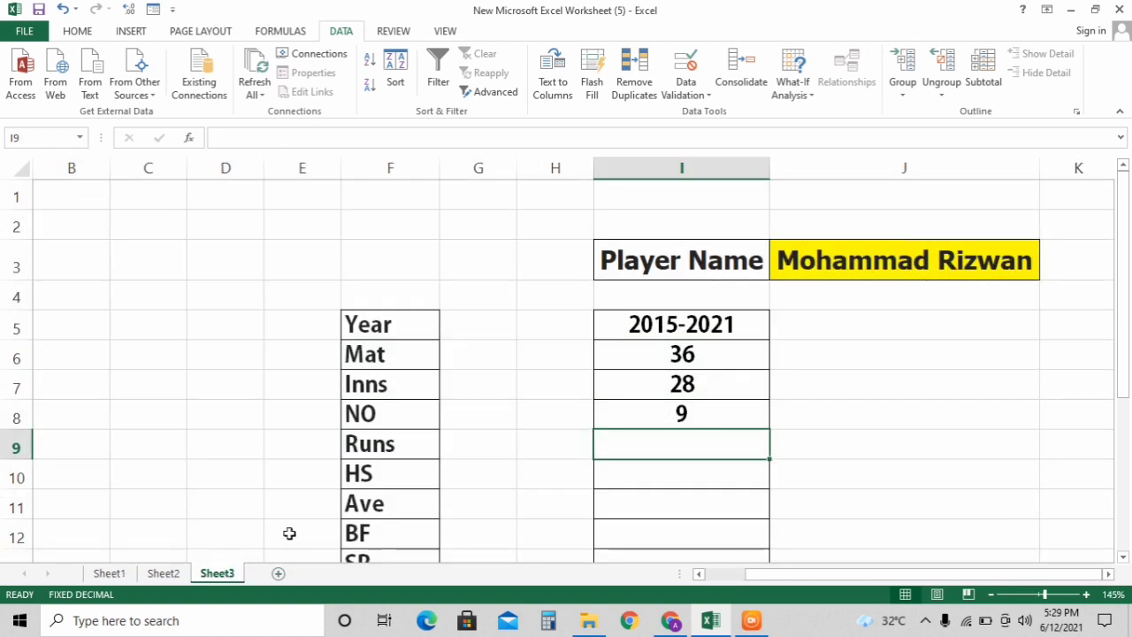
key("ctrl+d")
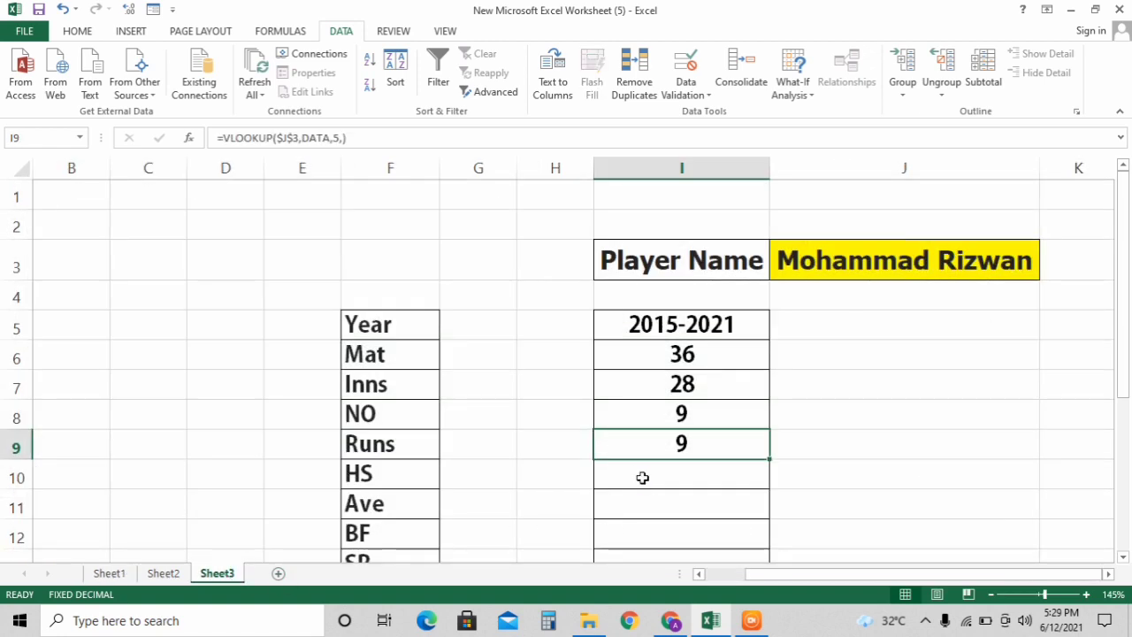
key("F2")
key("Left")
key("Left")
key("BackSpace")
type("5")
key("shift+Left")
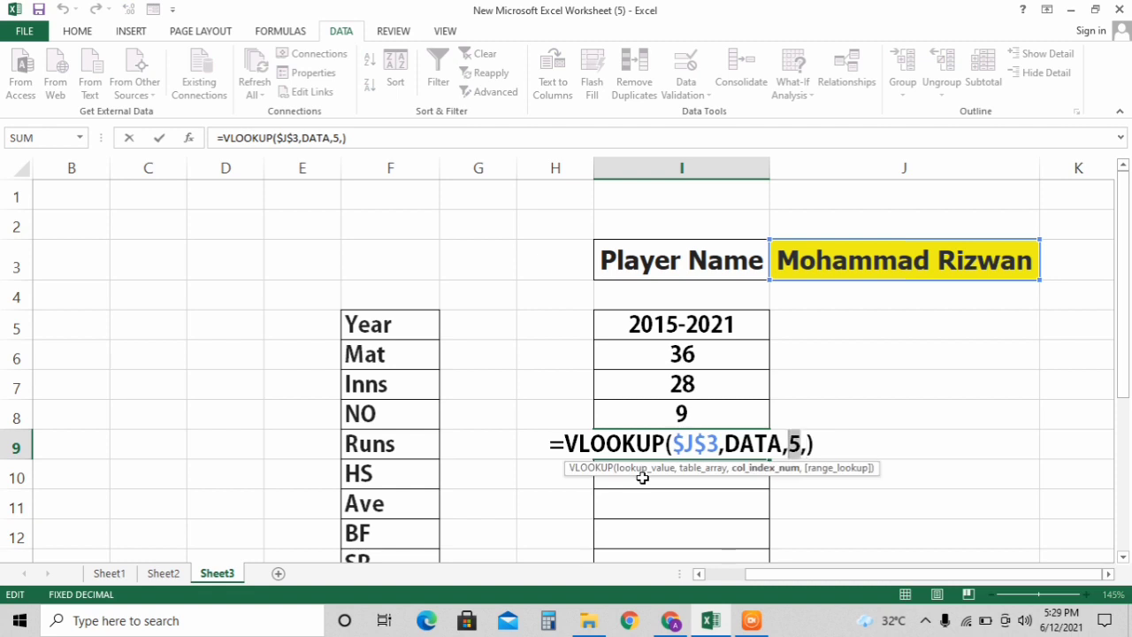
type("6")
key("Return")
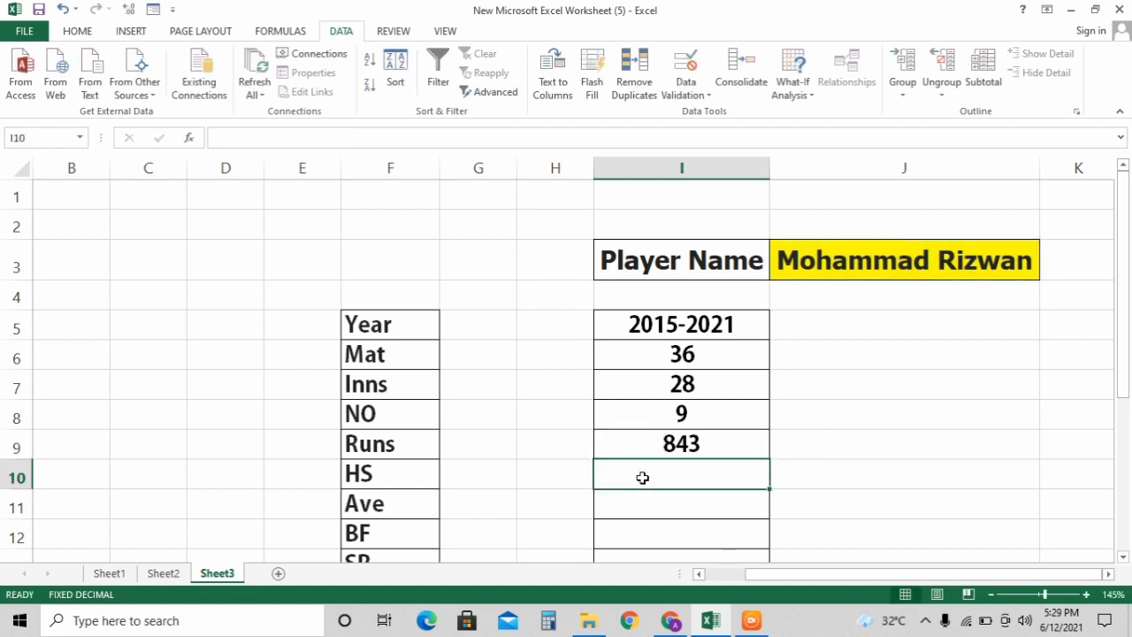
Pick Shaheen Shah Afridi, then Ahmed Shehzad, from the J3 player dropdown.
left_click(906, 260)
left_click(1047, 272)
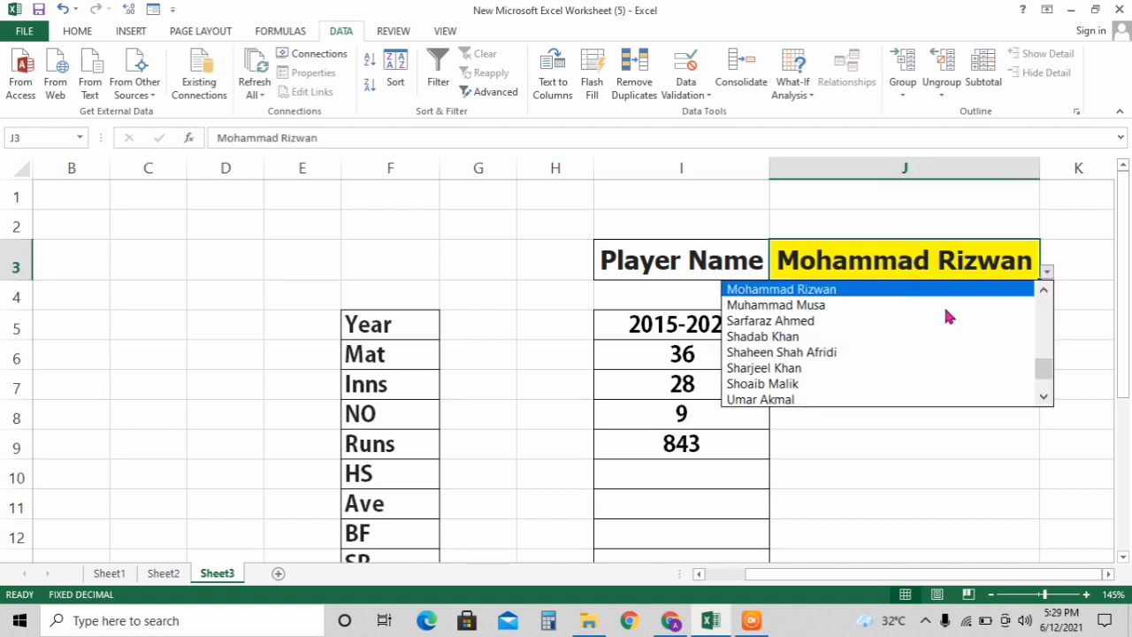
left_click(845, 353)
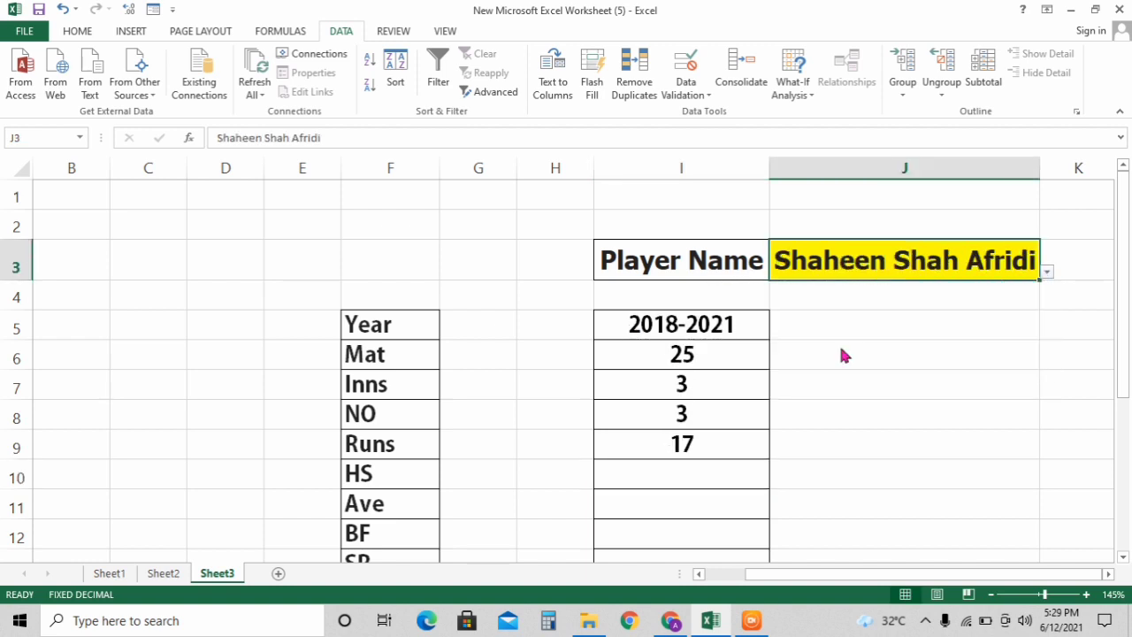
left_click(1046, 274)
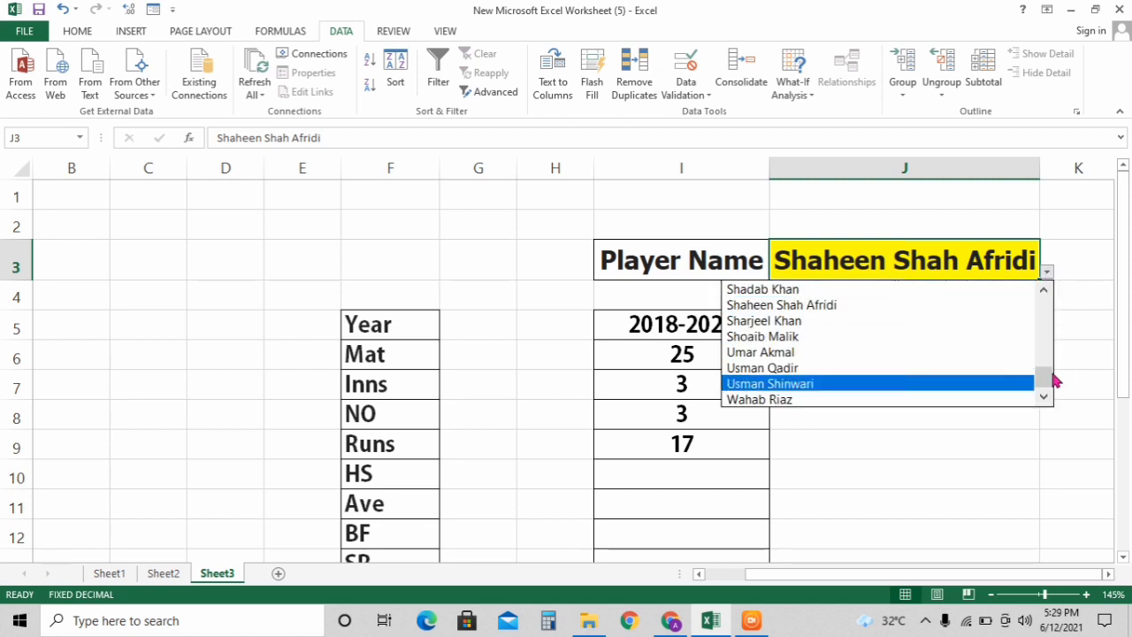
left_click_drag(1045, 378, 1043, 310)
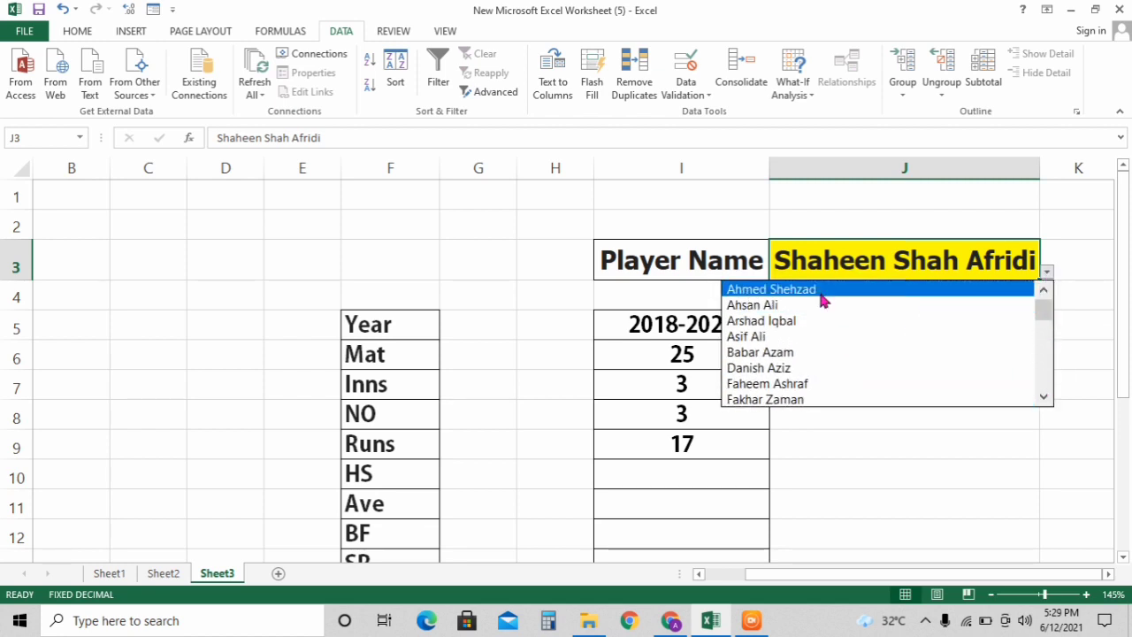
left_click(822, 290)
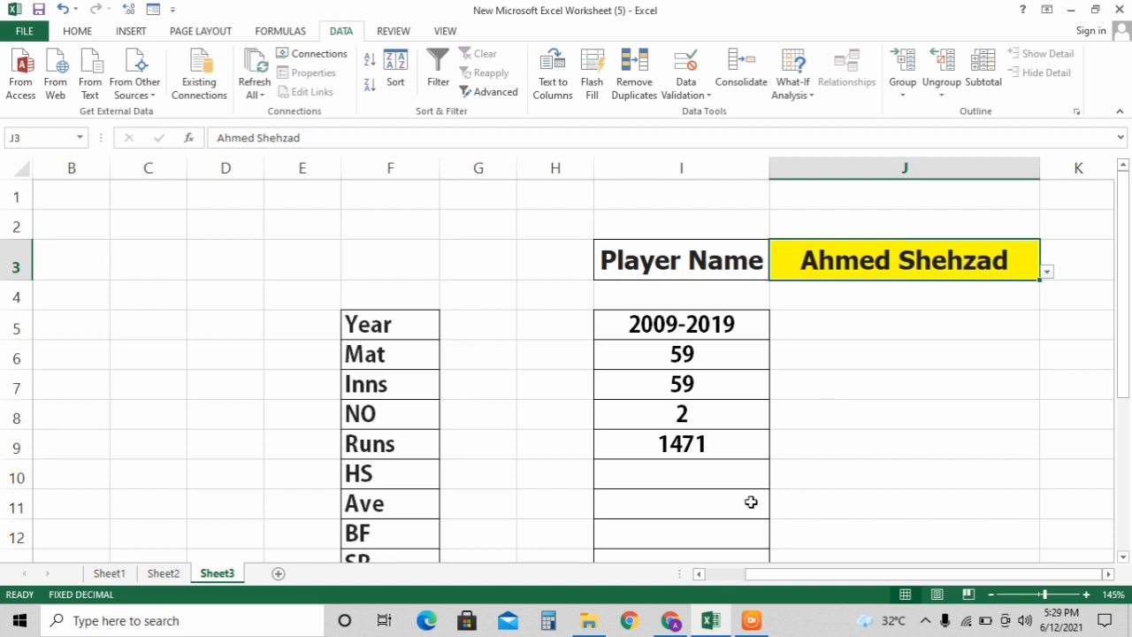
left_click(690, 475)
Fill the HS and Ave rows with lookups on DATA columns 7 and 8.
key("ctrl+d")
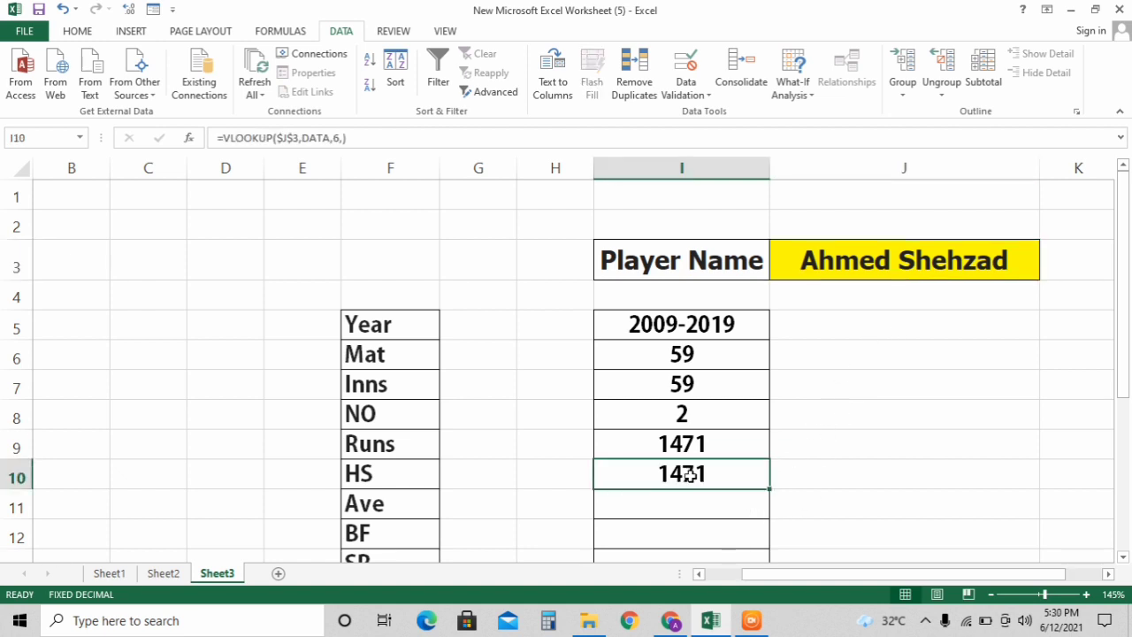
double_click(689, 476)
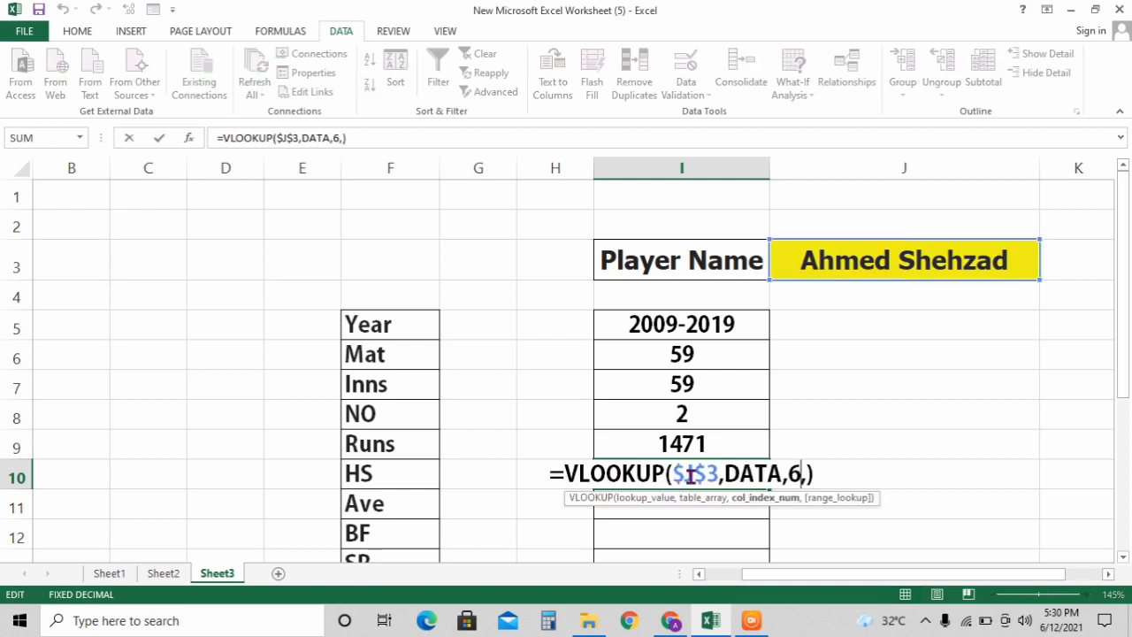
type("7")
key("Return")
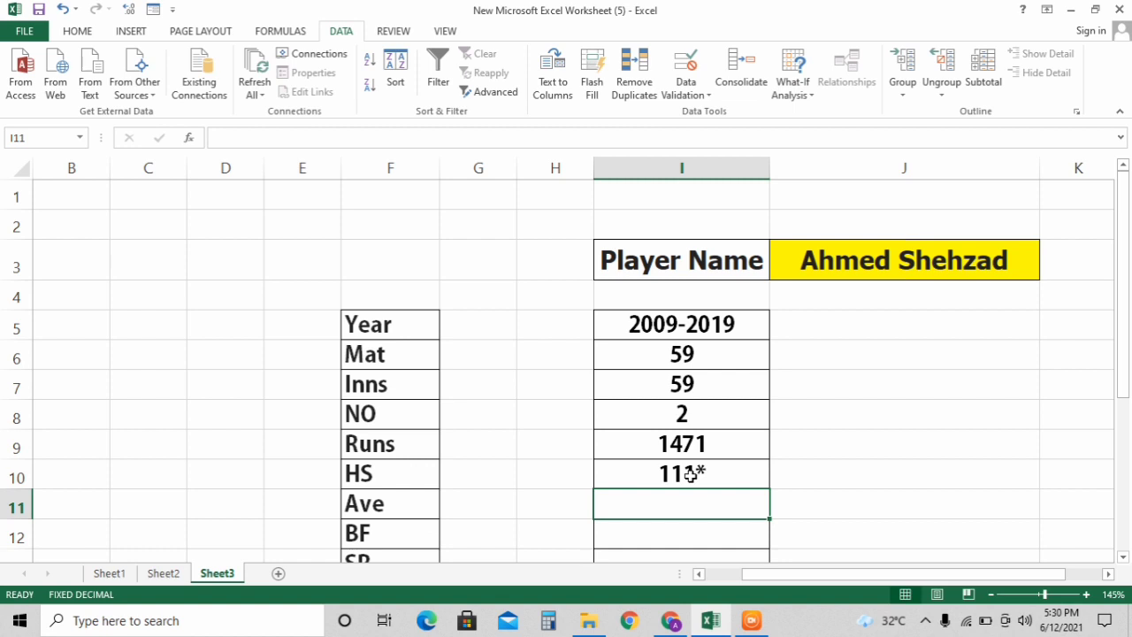
key("ctrl+d")
key("F2")
key("Left")
key("Left")
key("shift+Left")
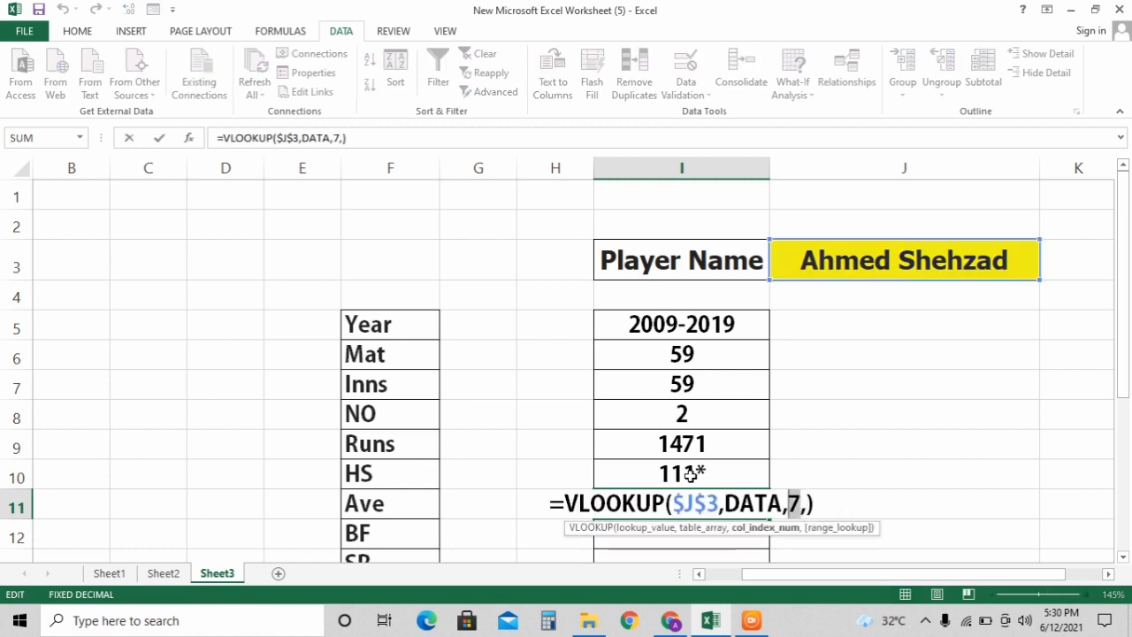
type("8")
key("Return")
Fill the BF row with a lookup on DATA column 9.
scroll(690, 475, "down", 1)
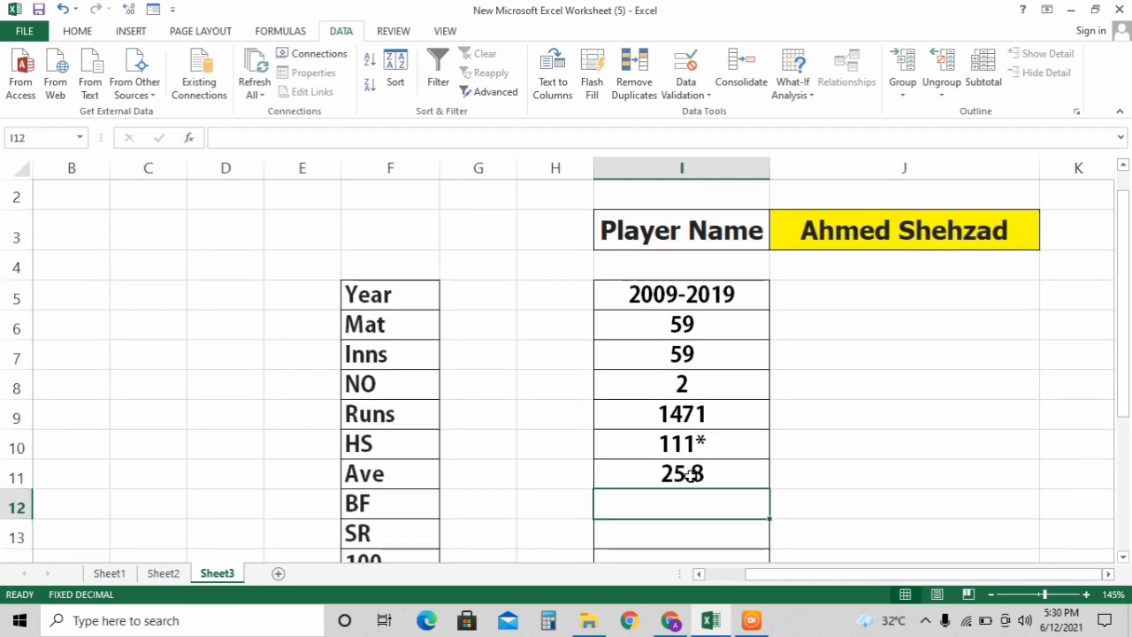
key("ctrl+d")
key("F2")
key("Left")
key("Left")
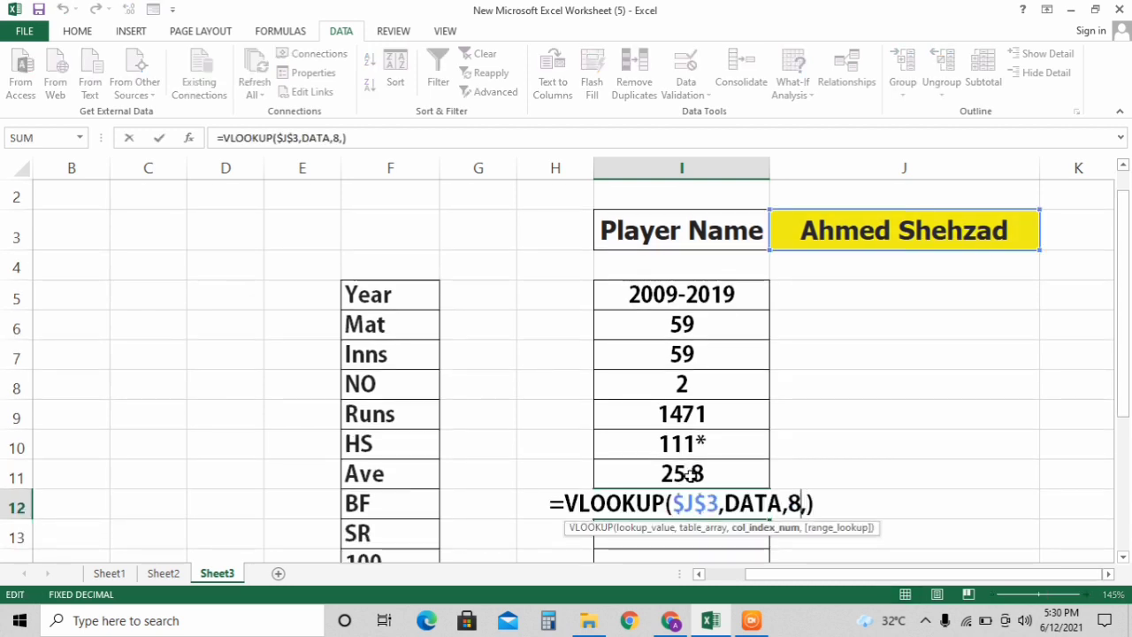
key("shift+Left")
type("9")
key("Return")
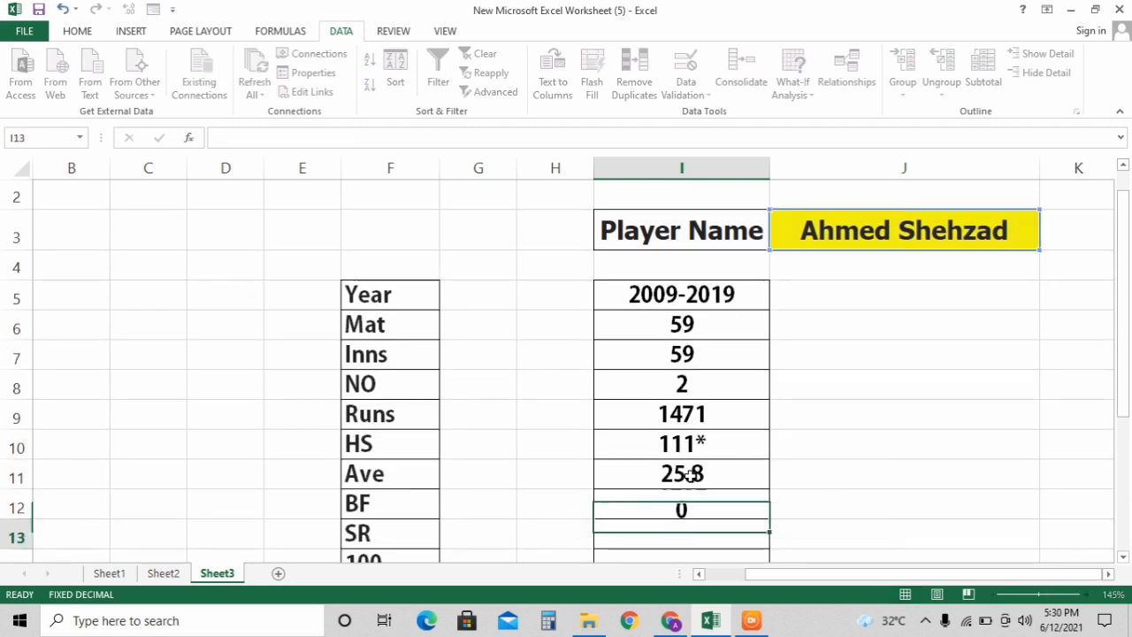
key("Return")
Fill the SR row with a lookup on column 10, then view Sheet1's source table.
key("Up")
key("ctrl+d")
key("F2")
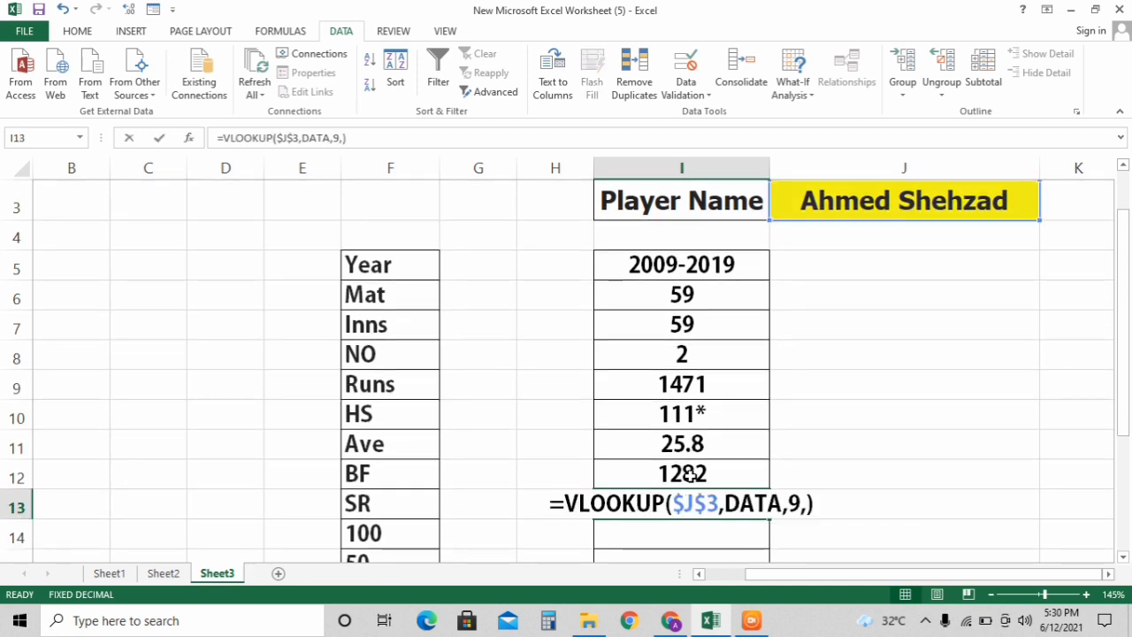
key("Left")
key("Left")
key("shift+Left")
type("1")
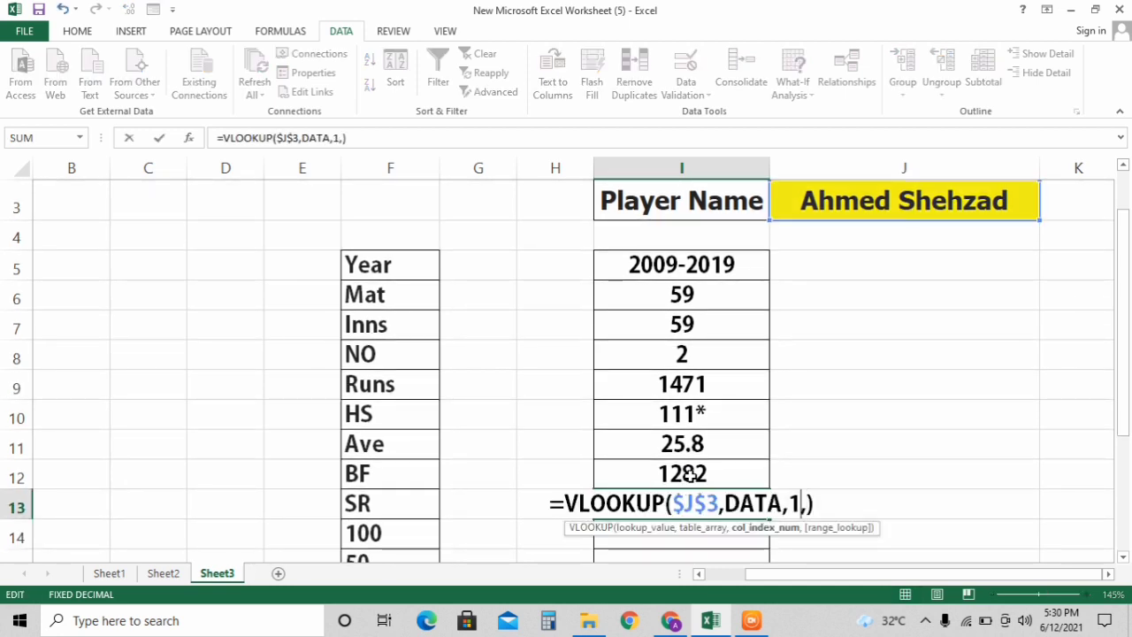
type("0")
key("Return")
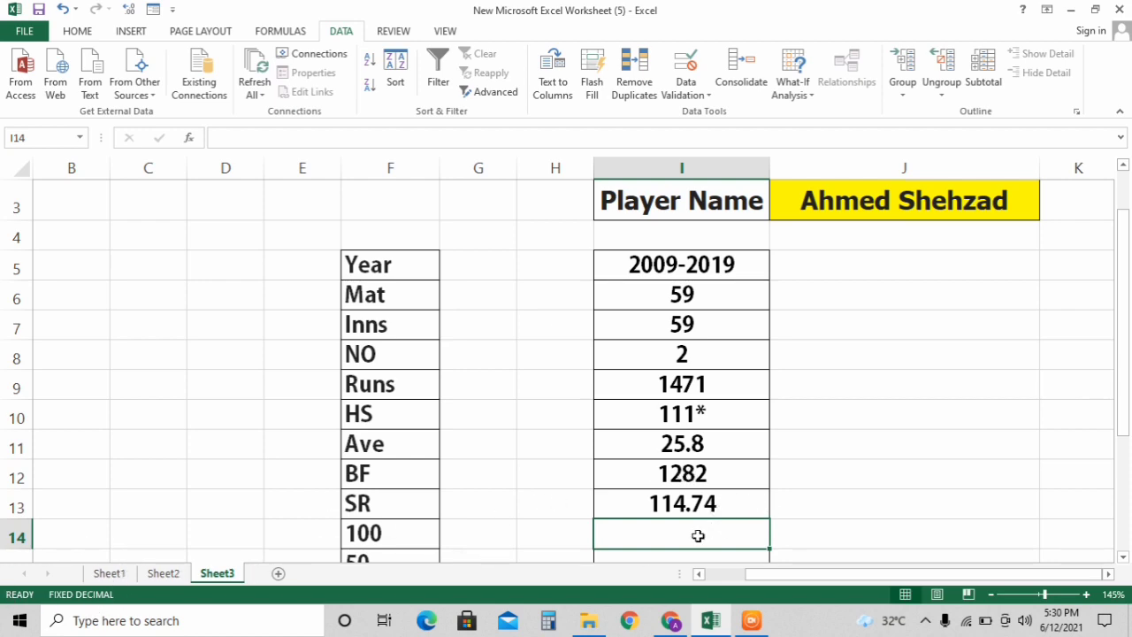
left_click(111, 574)
left_click(81, 165)
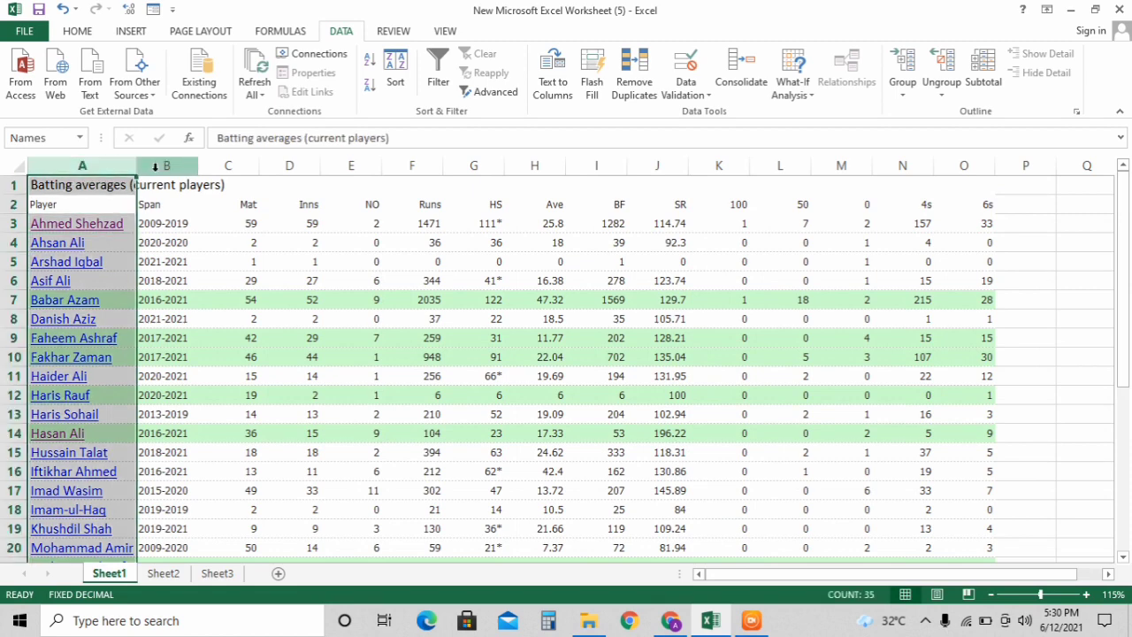
left_click(229, 166)
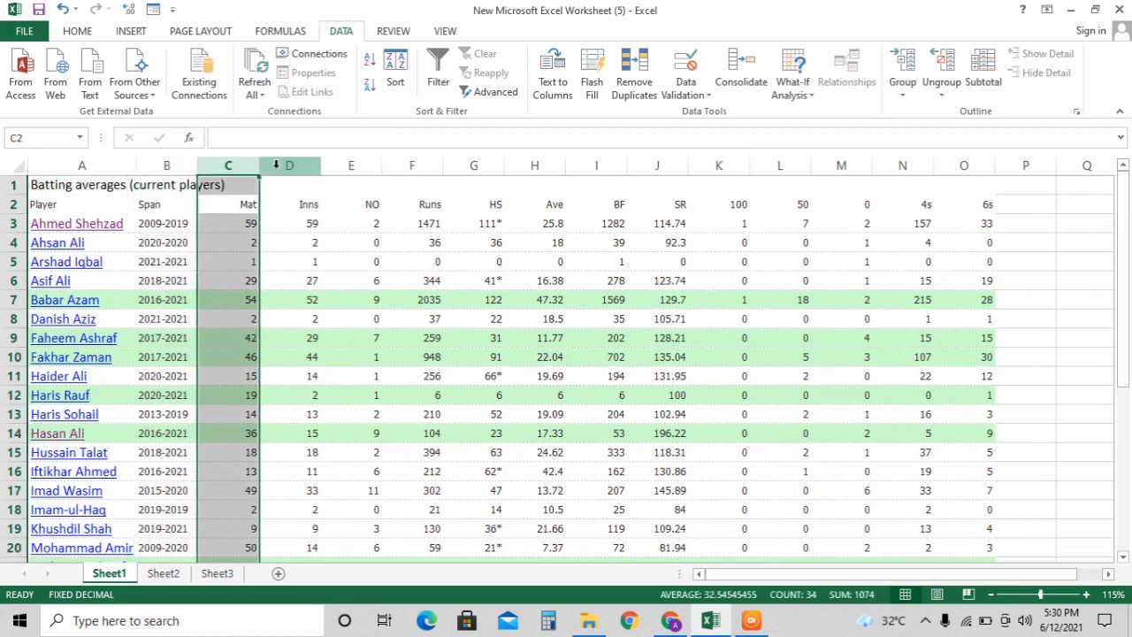
left_click(289, 165)
left_click(351, 165)
left_click(432, 168)
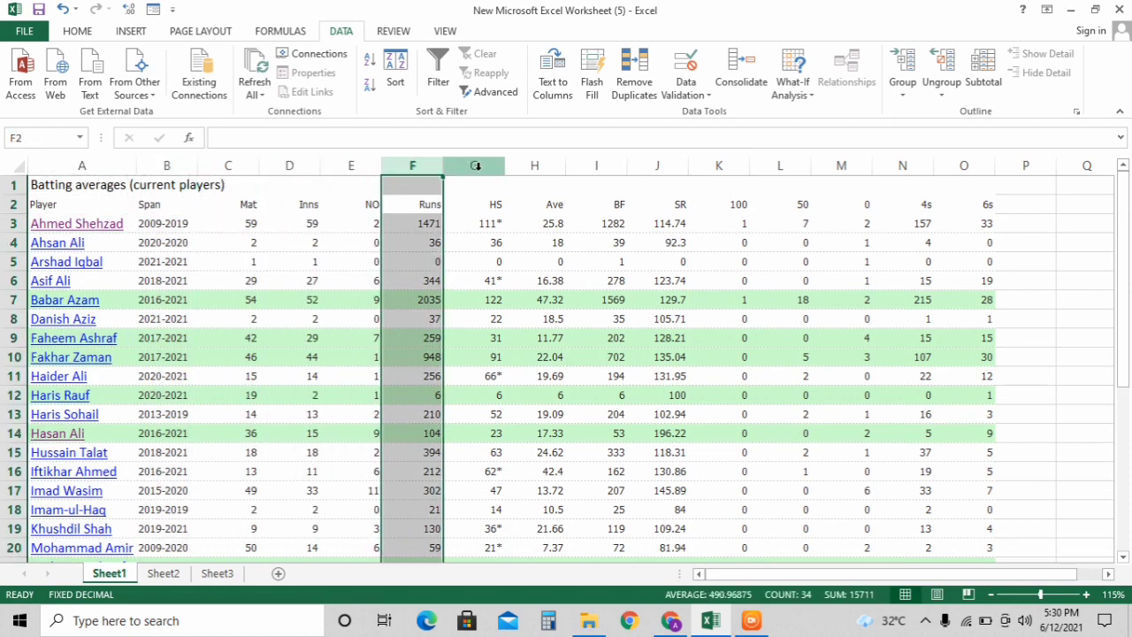
left_click(477, 166)
left_click(535, 163)
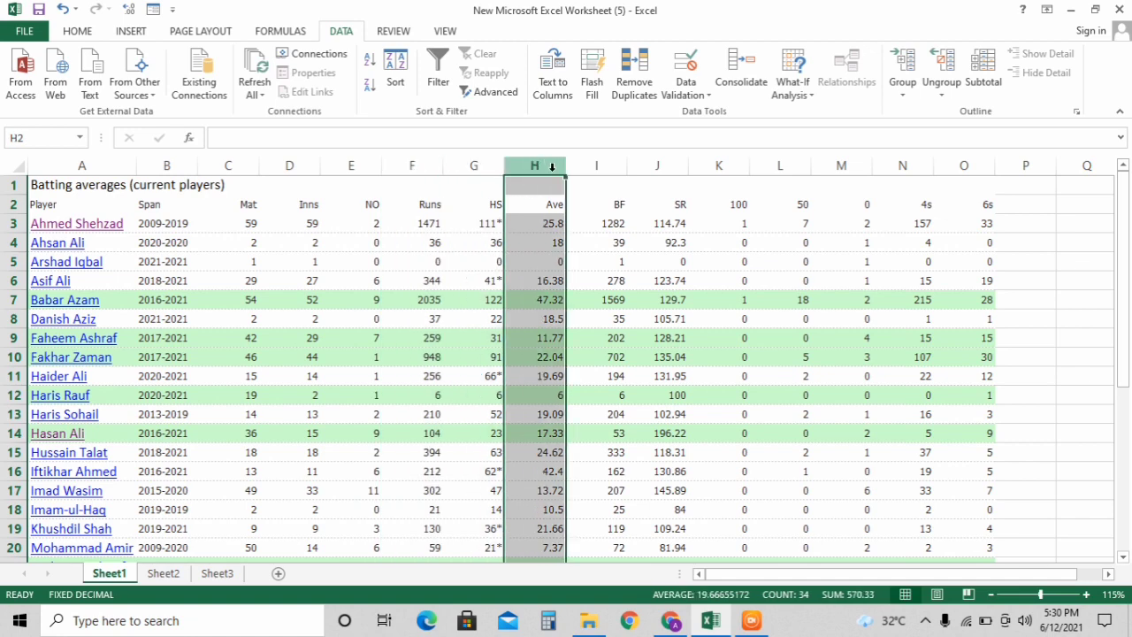
left_click(605, 168)
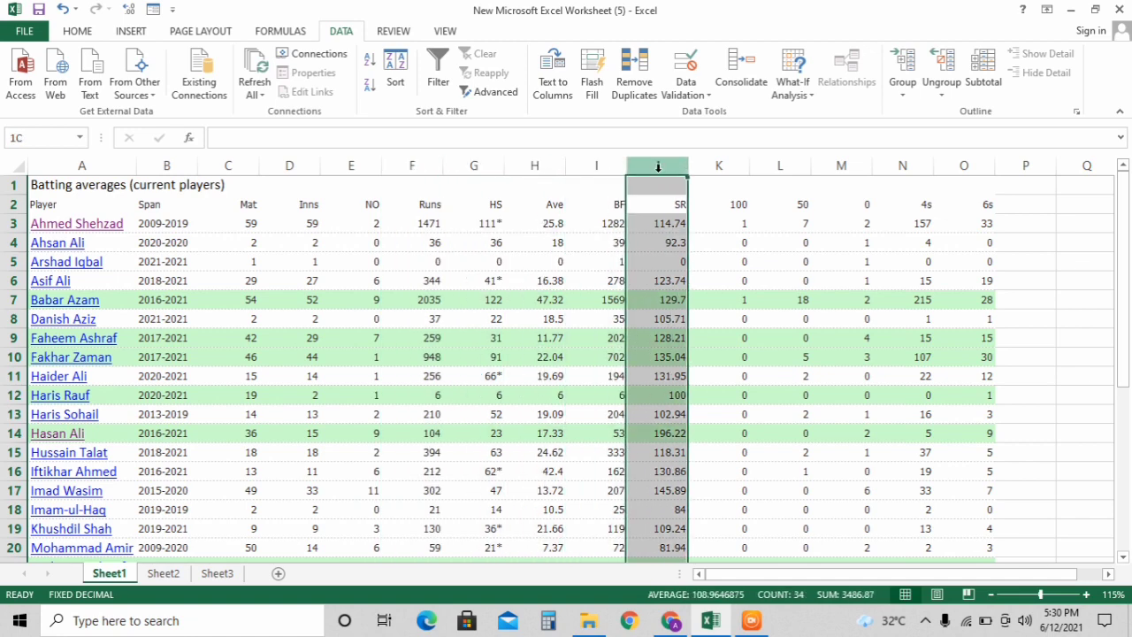
left_click(657, 167)
left_click(674, 211)
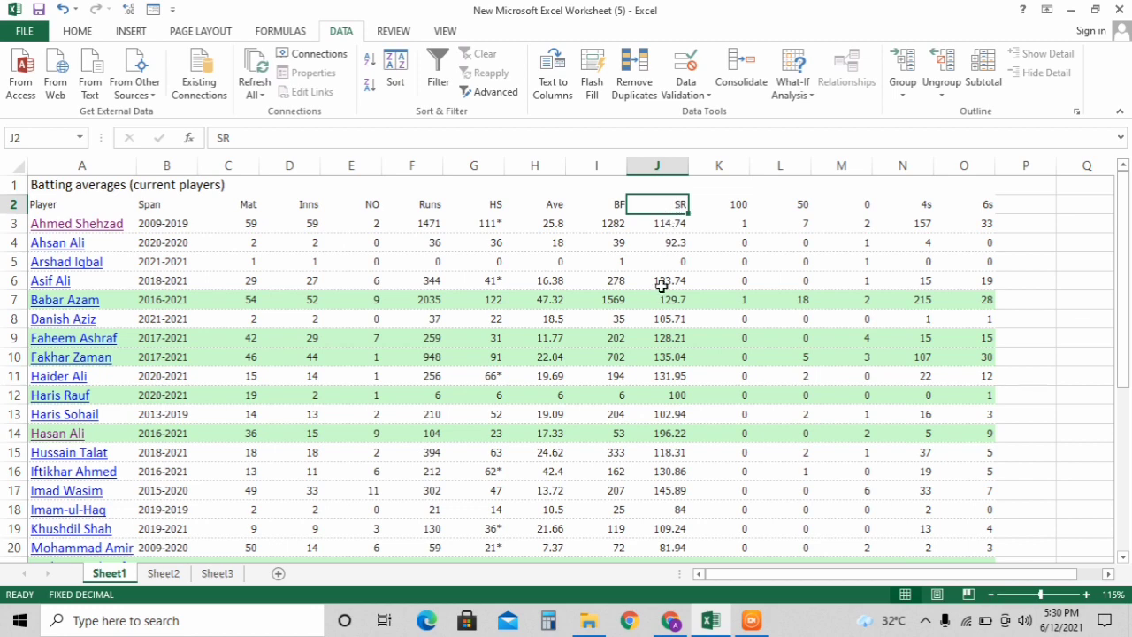
left_click(215, 574)
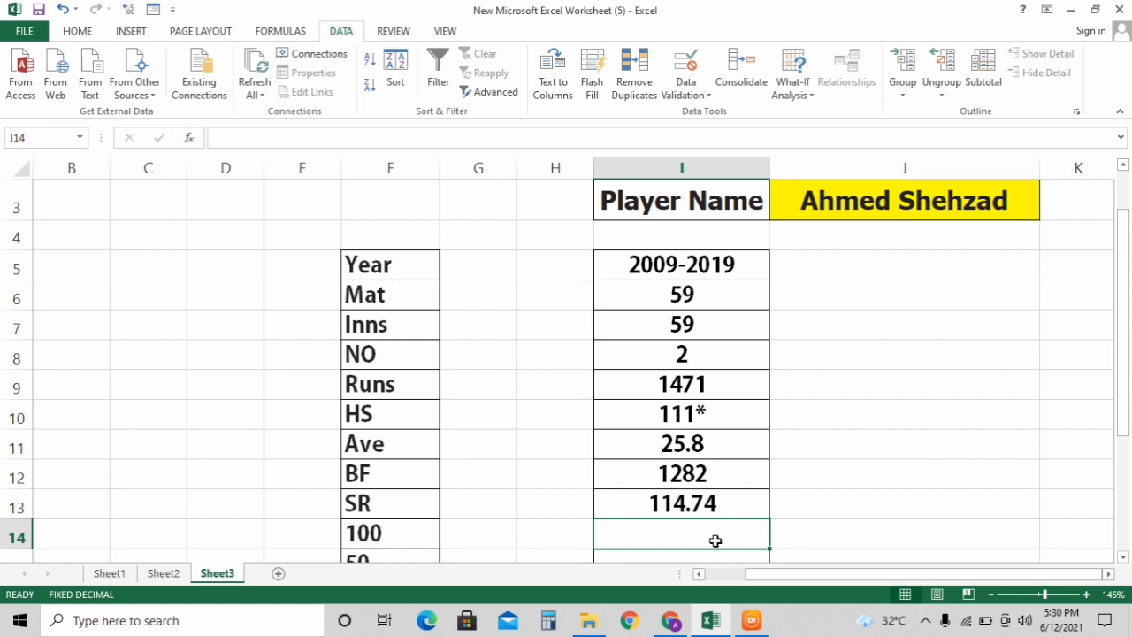
Fill the 100 and 50 rows with lookups on DATA columns 11 and 12.
scroll(707, 534, "down", 1)
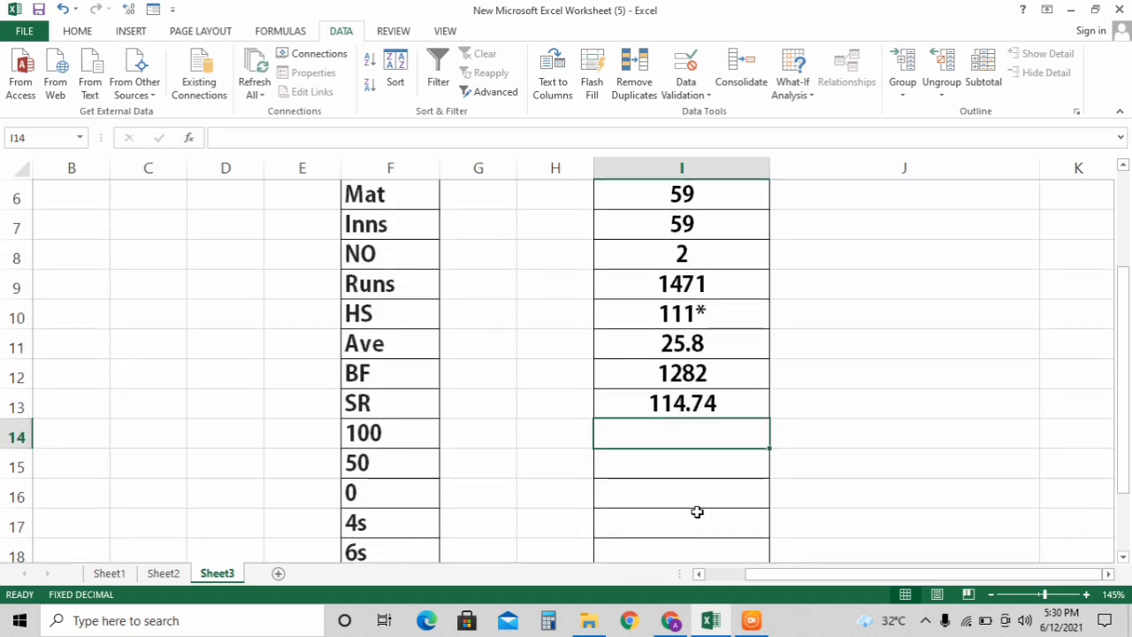
key("ctrl+d")
key("F2")
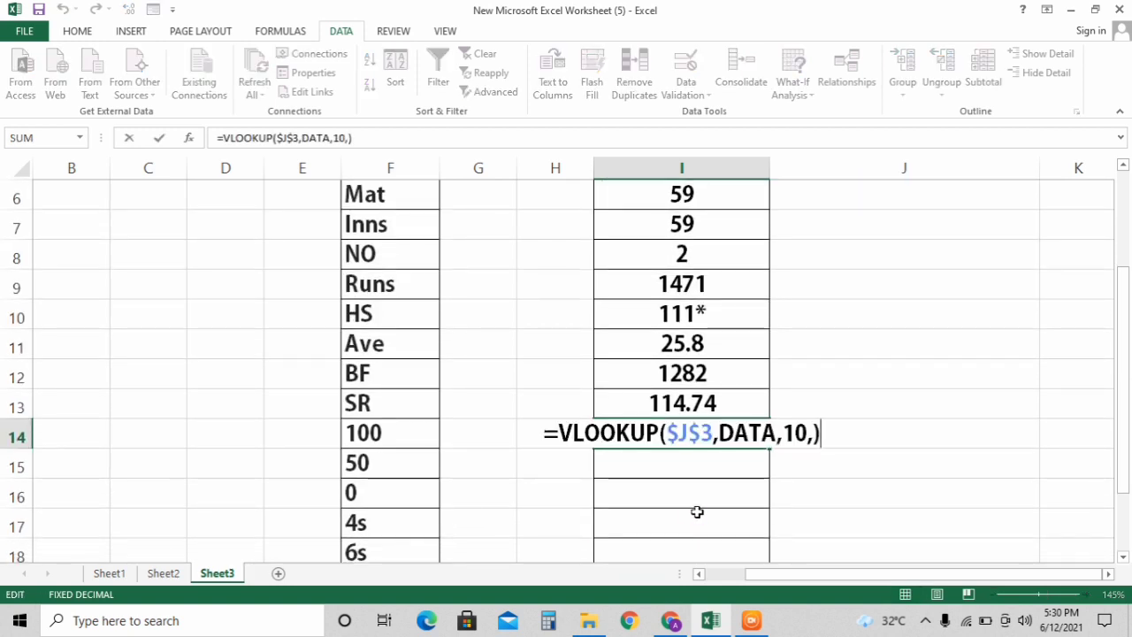
key("Left")
key("Left")
key("Left")
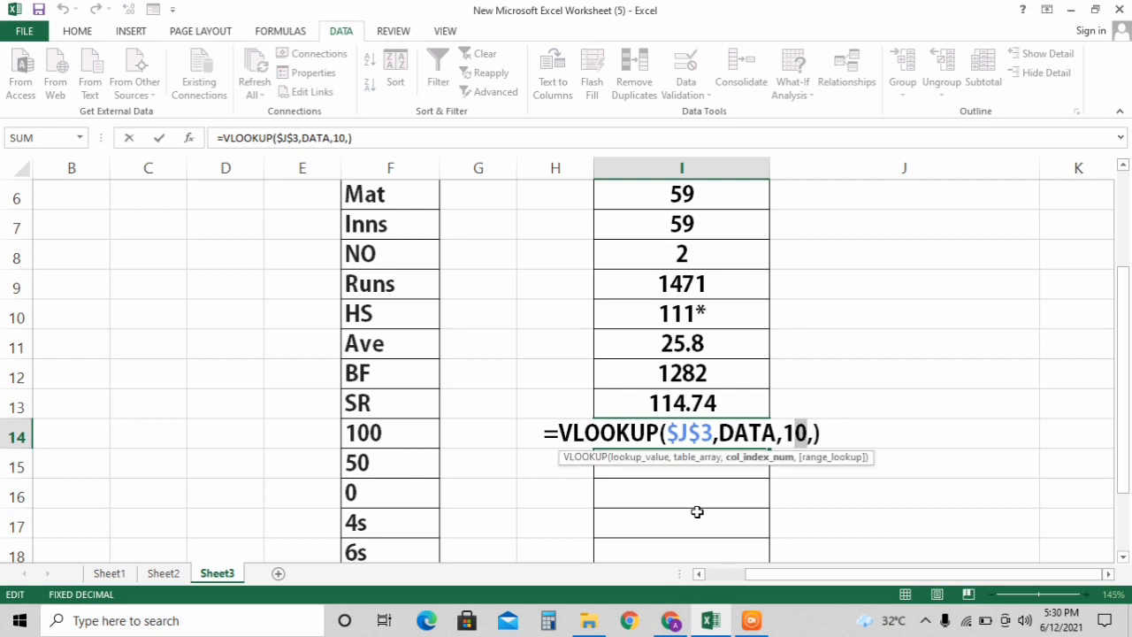
type("1")
key("Return")
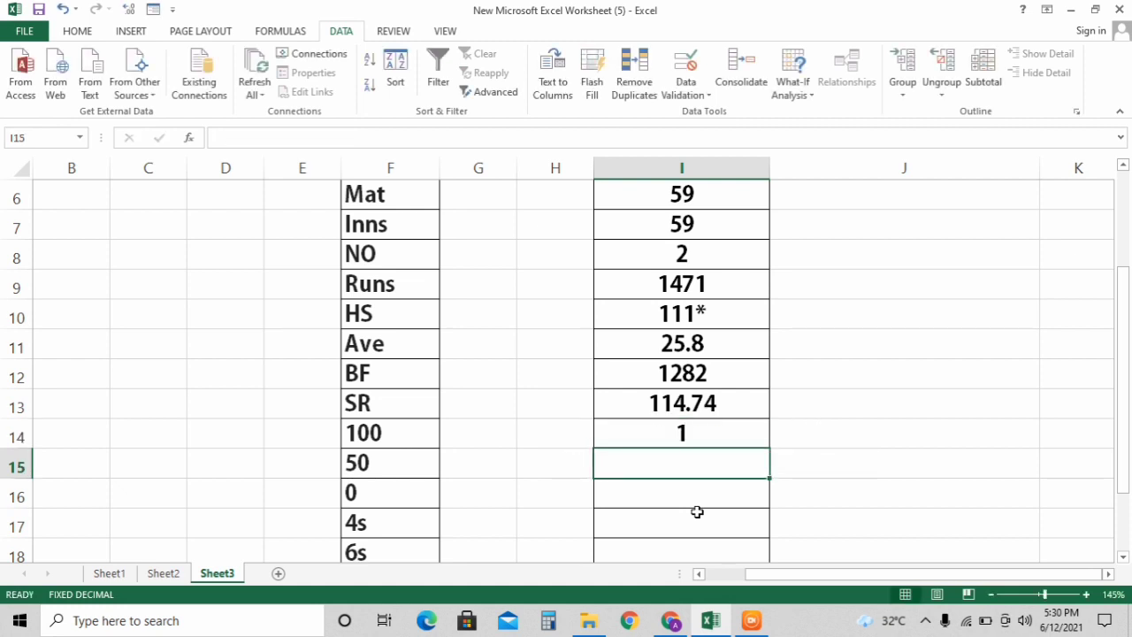
key("ctrl+d")
key("F2")
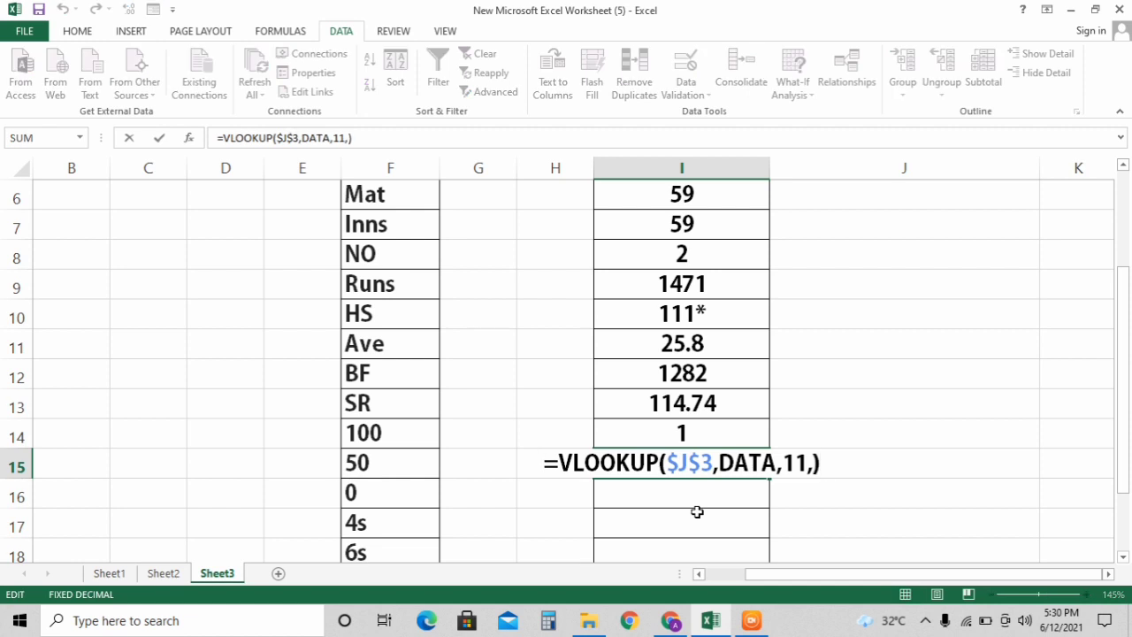
key("Left")
key("Left")
key("Left")
key("shift+Right")
type("2")
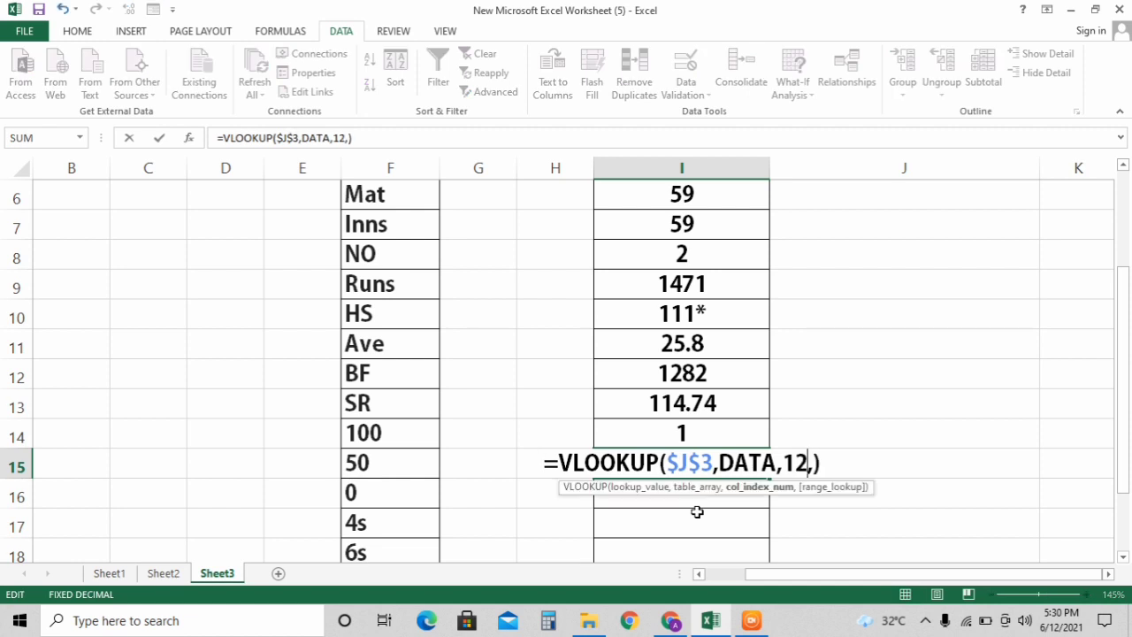
key("Return")
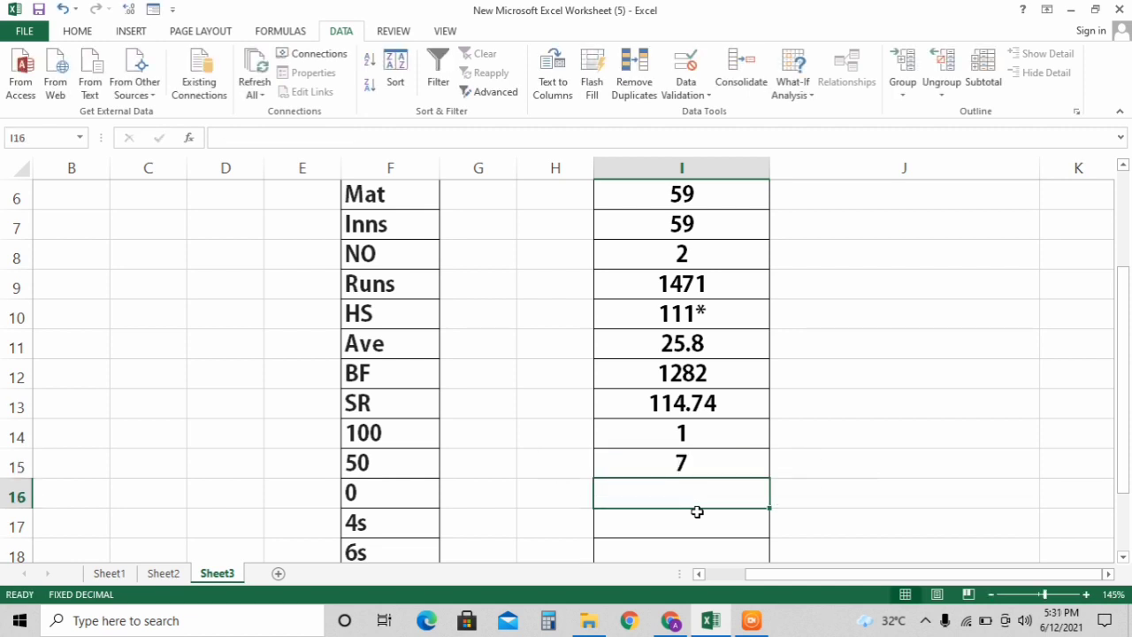
Fill the 0 and 4s rows with lookups on DATA columns 13 and 14.
key("ctrl+d")
key("F2")
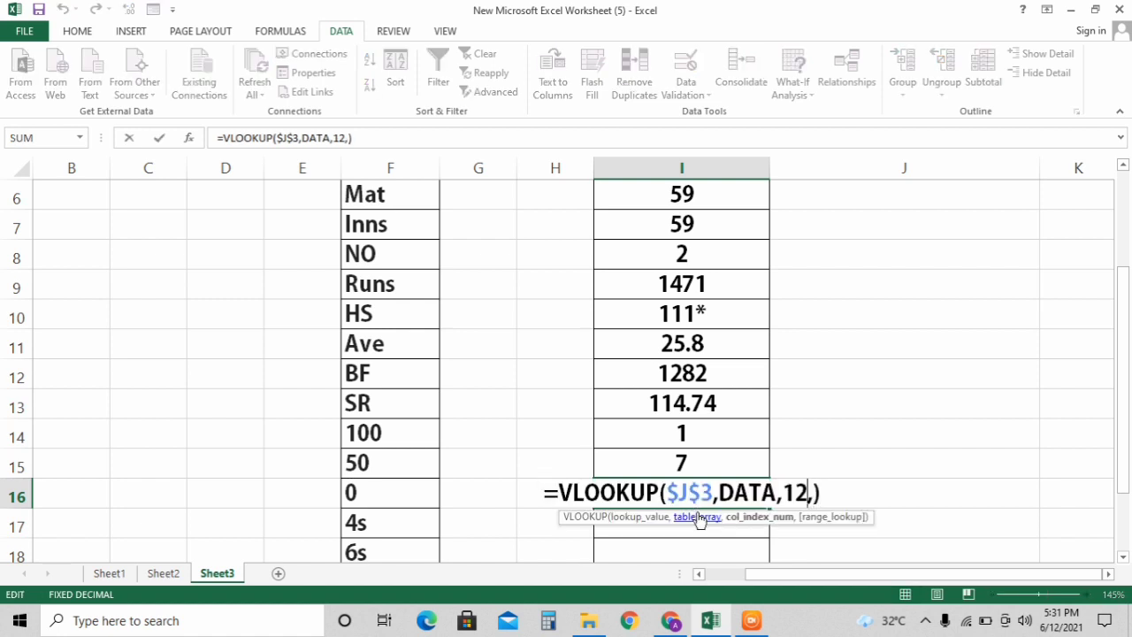
key("Left")
key("Left")
key("shift+Left")
type("3")
key("Return")
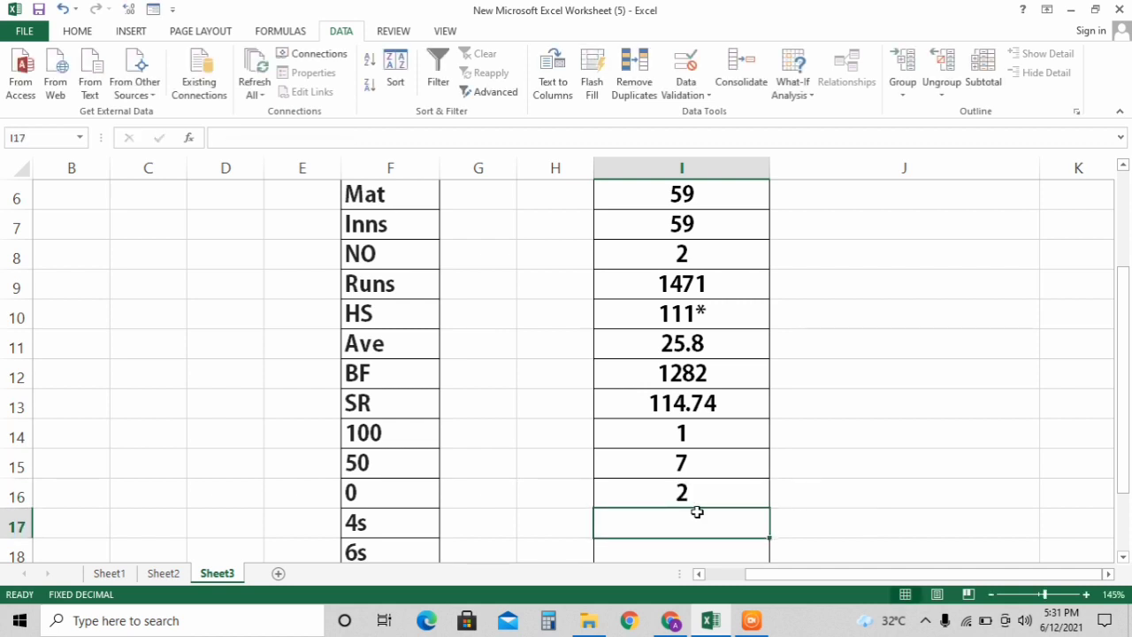
key("ctrl+d")
key("F2")
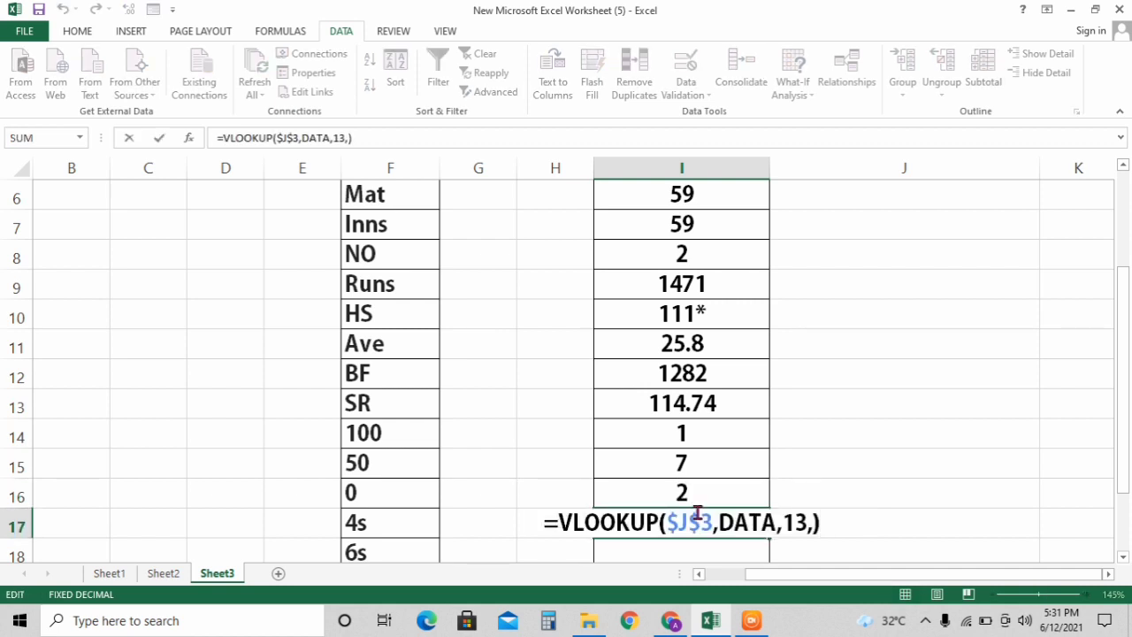
key("Left")
key("Left")
key("shift+Right")
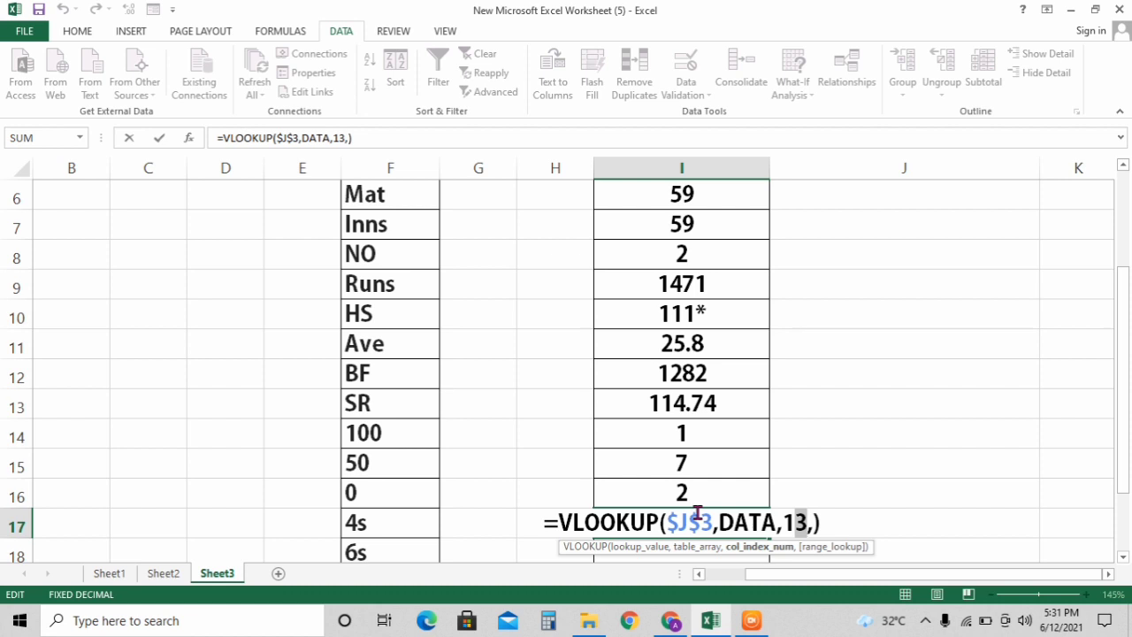
type("4")
key("Return")
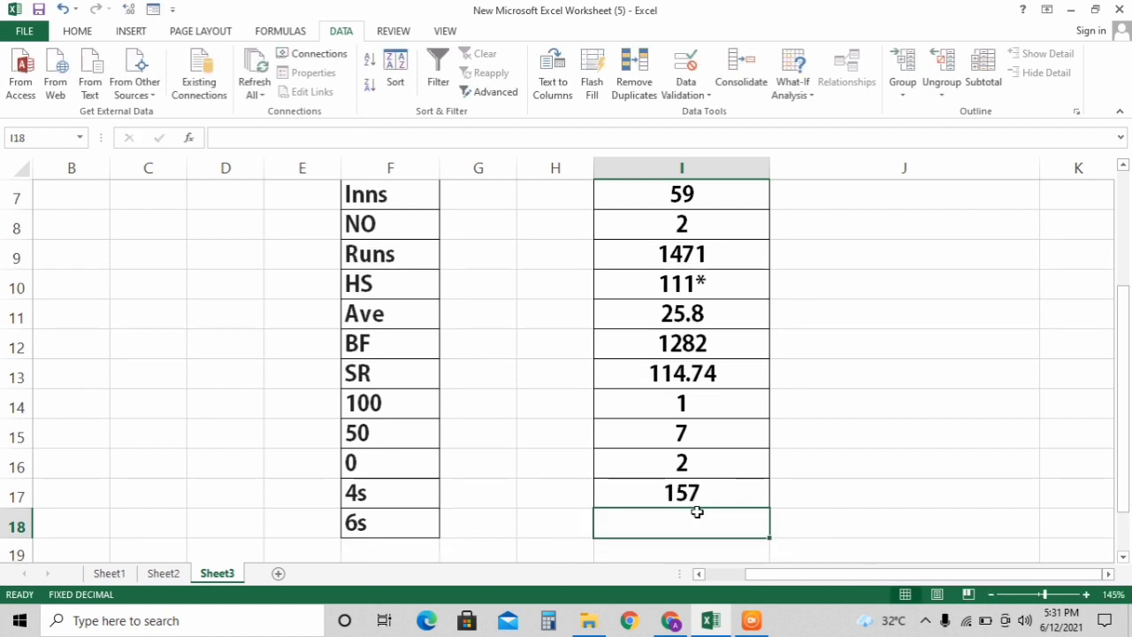
Begin typing a VLOOKUP formula in the 6s cell.
key("Up")
key("Down")
type("=")
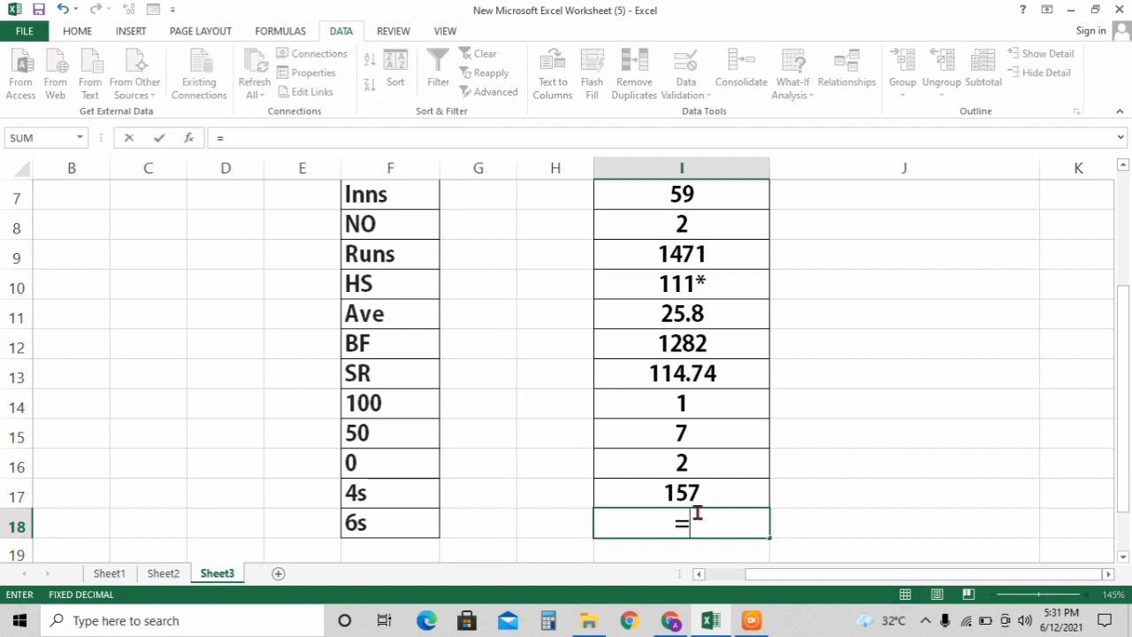
type("vo")
Start the 6s VLOOKUP with Player Name cell J3 as the lookup value.
key("BackSpace")
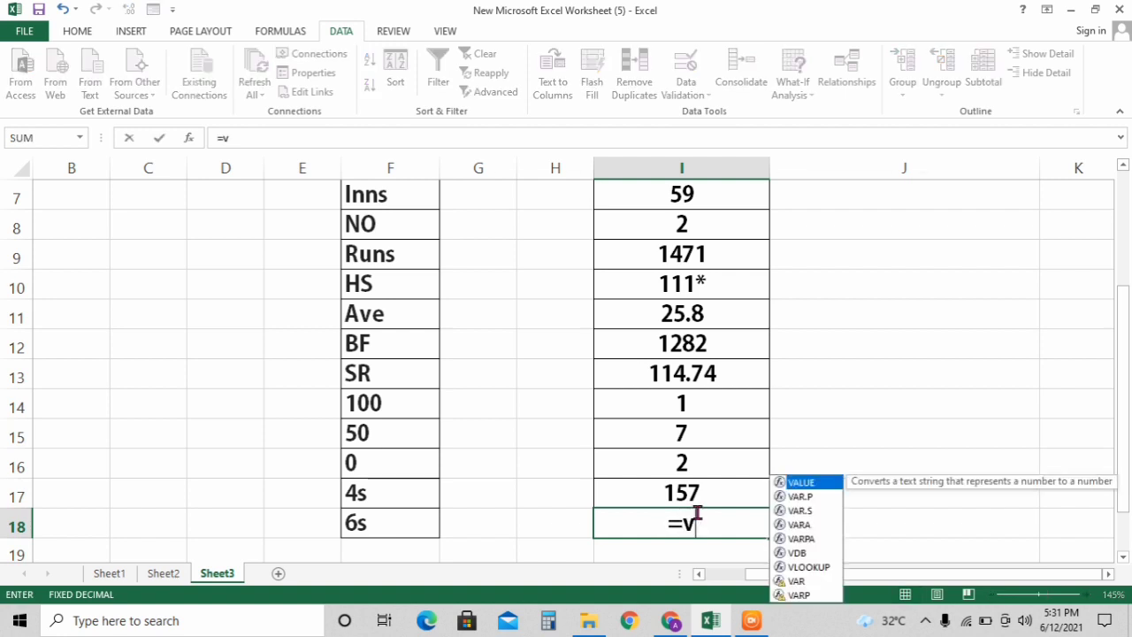
type("l")
key("Tab")
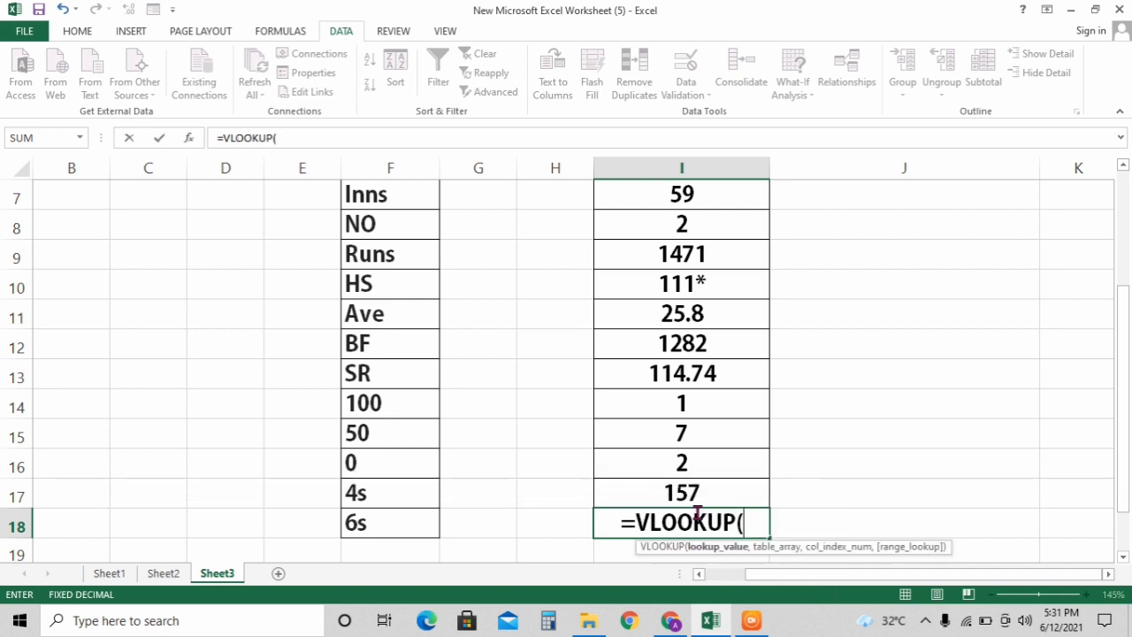
scroll(757, 372, "up", 2)
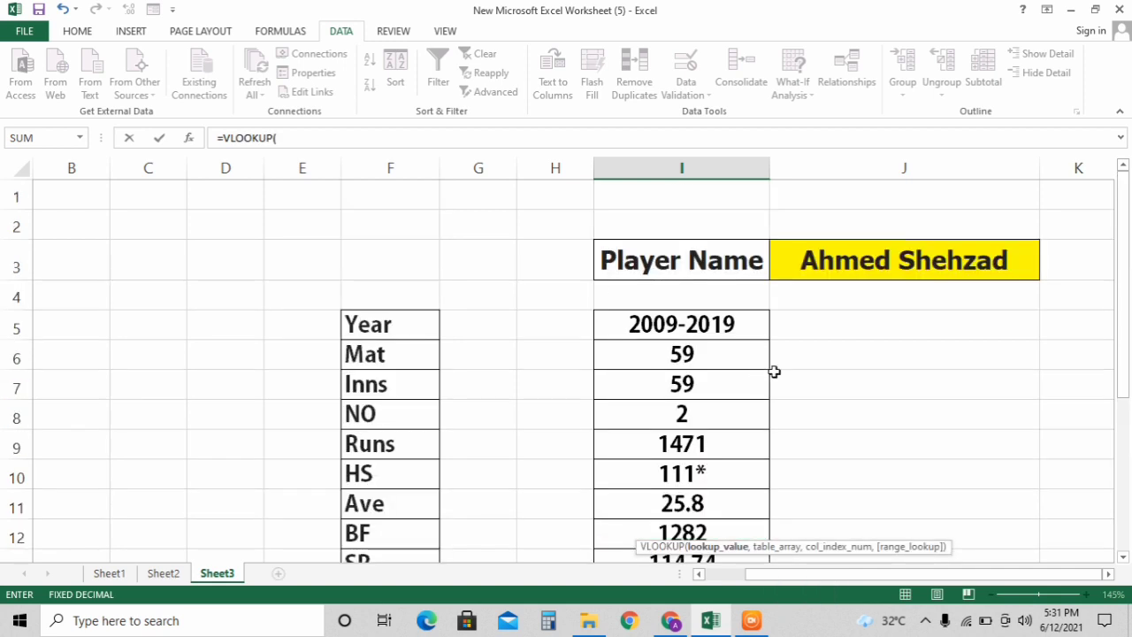
left_click(871, 274)
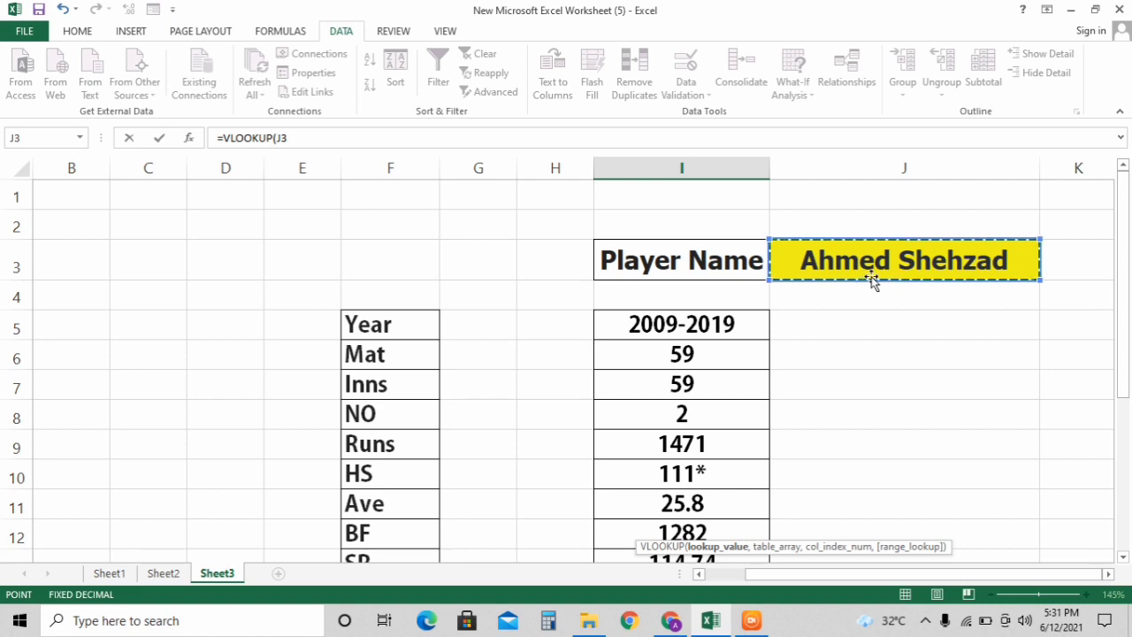
type(",")
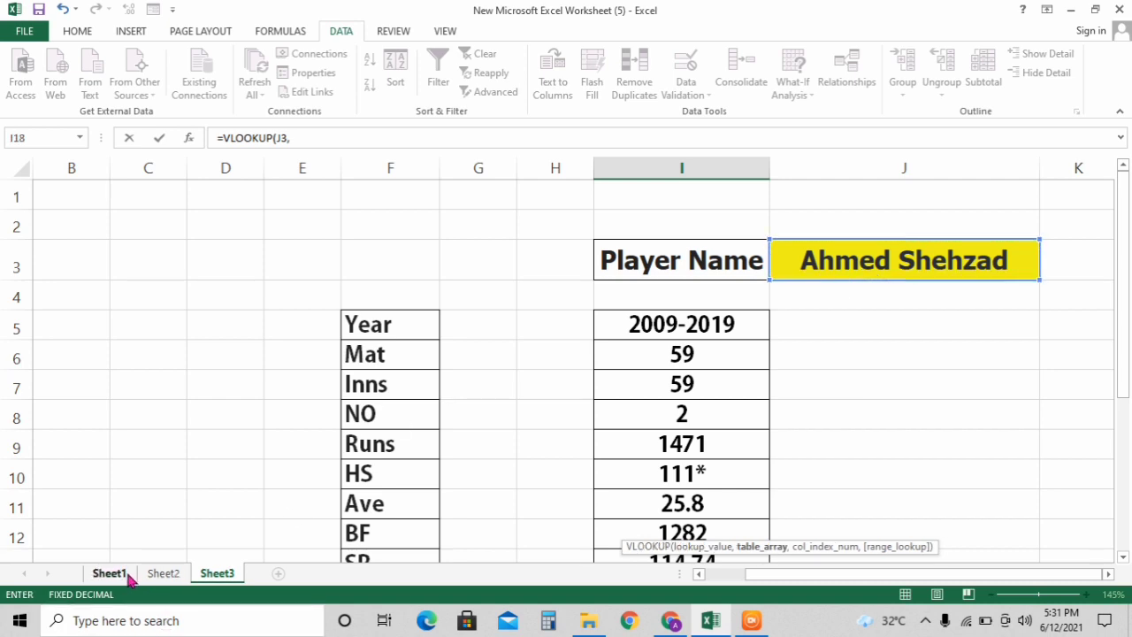
Select Sheet1's player table, ending at row 35, as the table range.
left_click(125, 575)
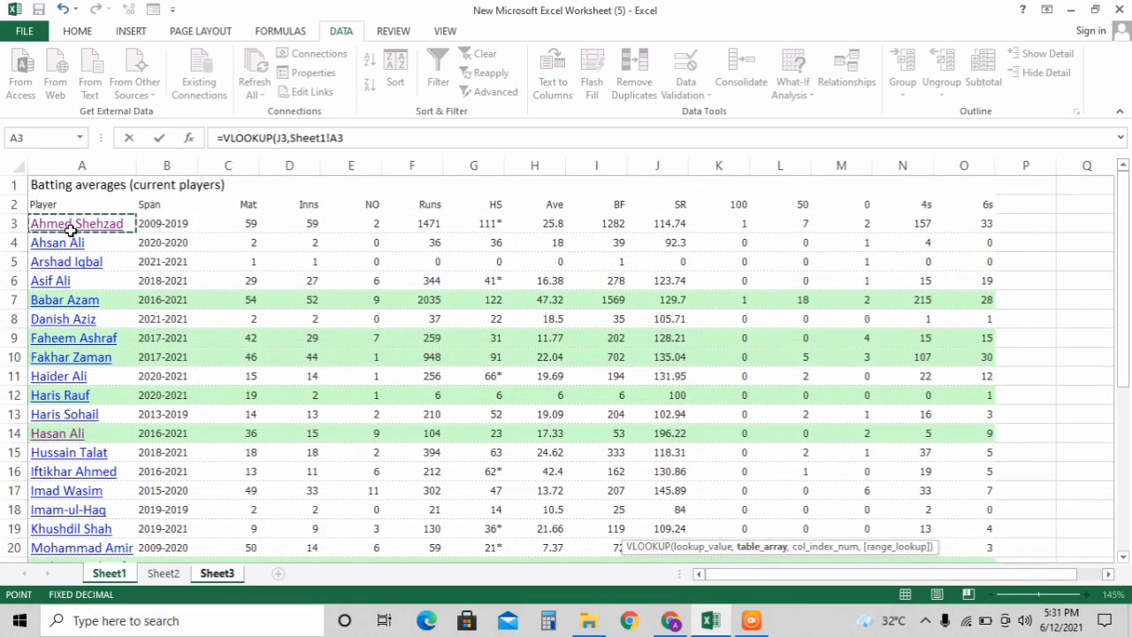
left_click_drag(71, 230, 167, 226)
key("shift+Right")
key("shift+Right")
key("shift+Right")
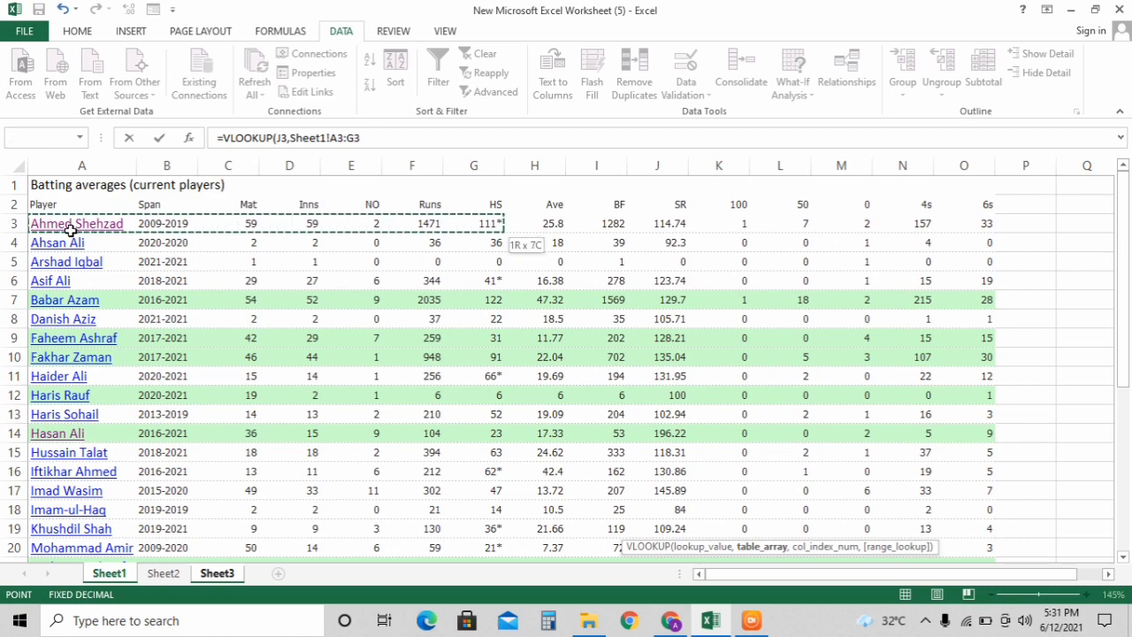
key("shift+Right")
key("shift+Right")
key("shift+Right")
key("shift+Right")
key("shift+Right")
key("shift+Right")
key("shift+Right")
key("shift+Right")
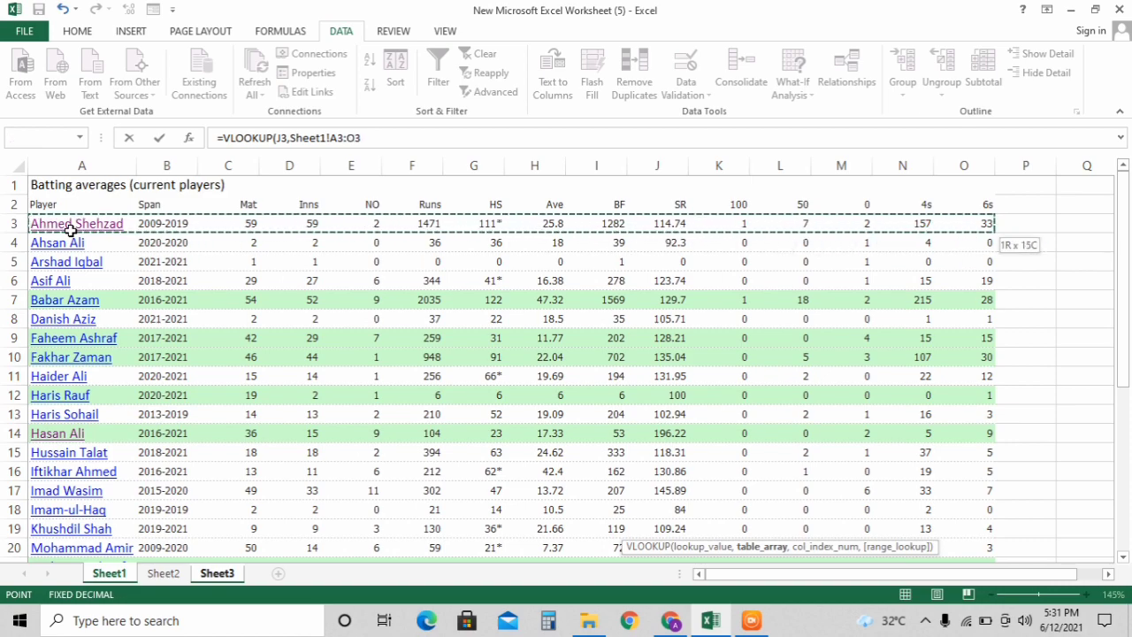
key("shift+Down")
key("shift+Down")
key("shift+Down")
key("shift+Down")
key("shift+Down")
key("shift+Down")
key("shift+Down")
key("shift+Down")
key("shift+Down")
key("shift+Down")
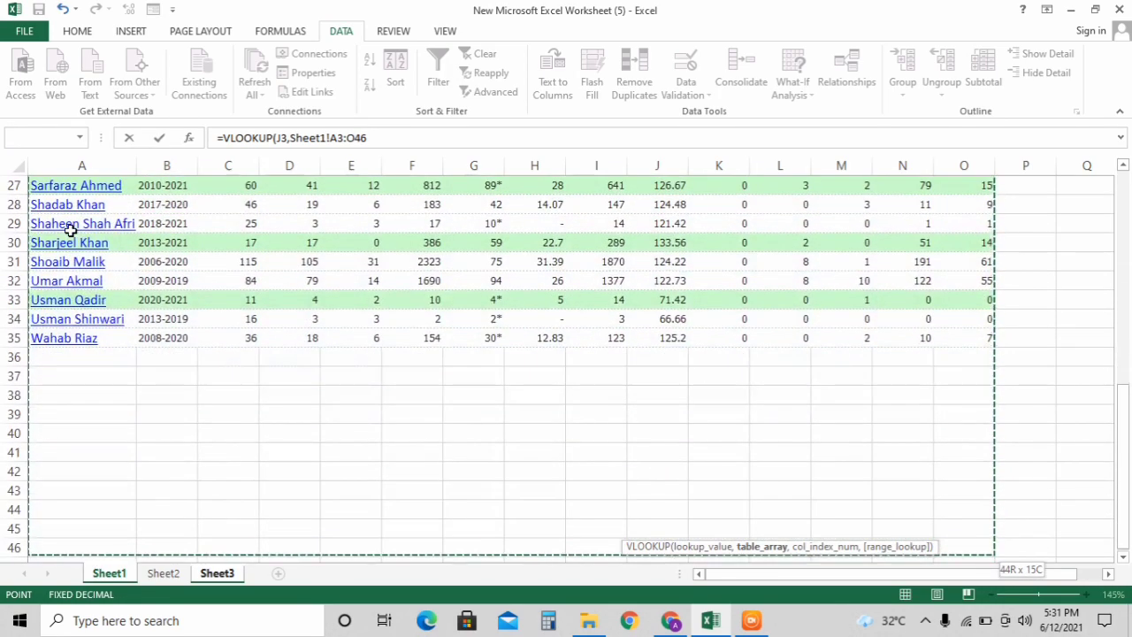
key("shift+Down")
key("shift+Down")
key("shift+Down")
key("shift+Down")
key("shift+Up")
key("shift+Up")
key("shift+Up")
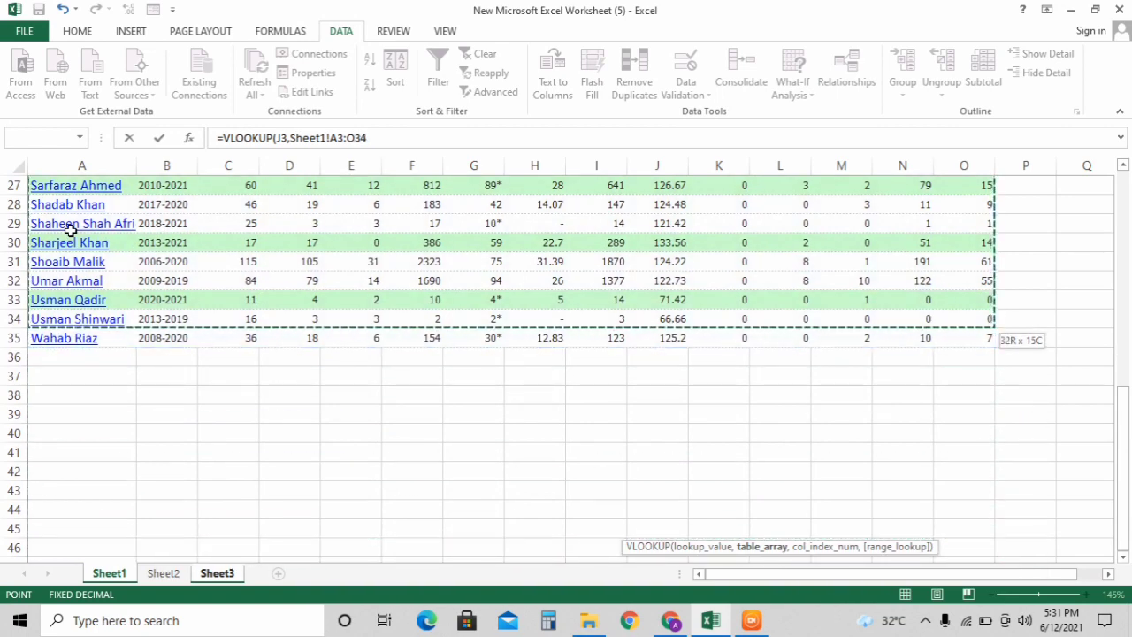
key("shift+Up")
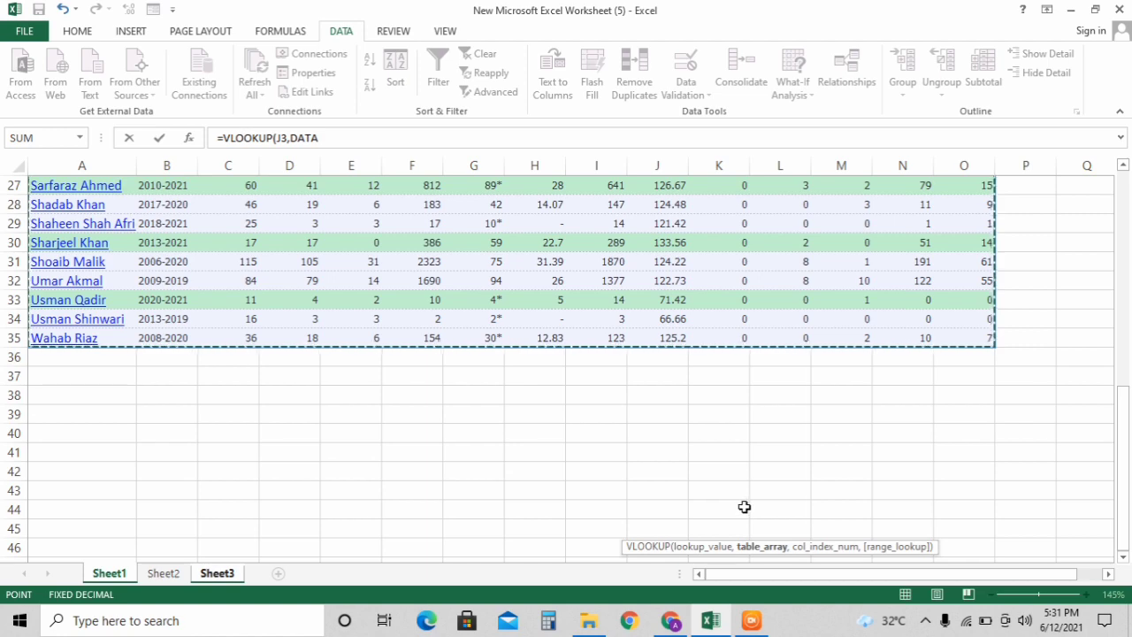
type(",")
Finish the formula with column index 15 and enter it, showing 33.
scroll(647, 474, "up", 6)
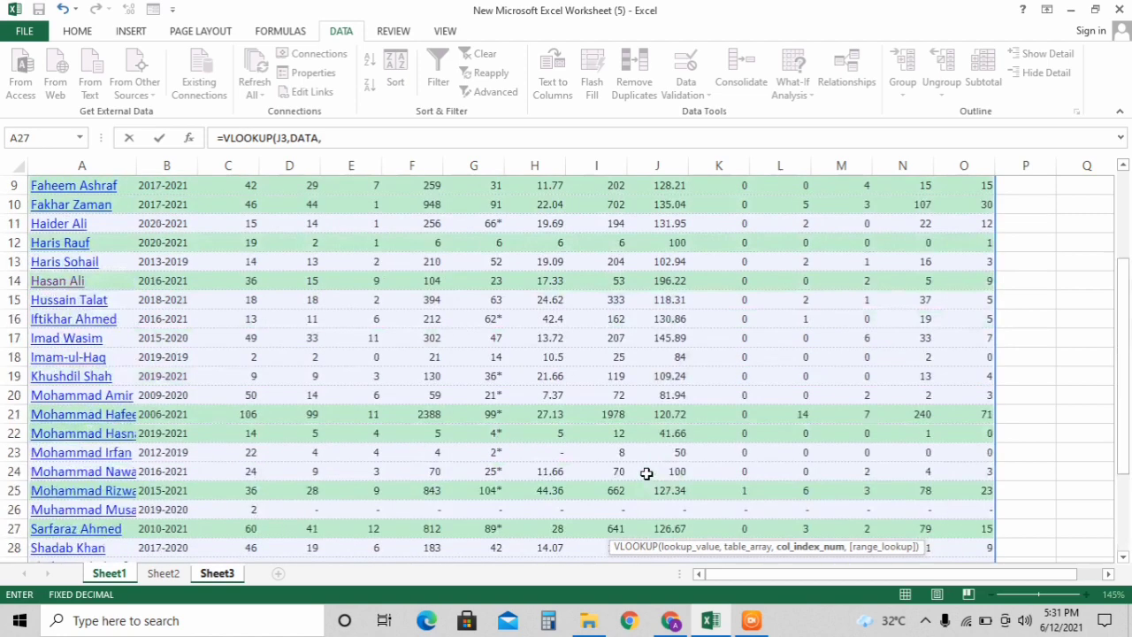
scroll(647, 474, "up", 3)
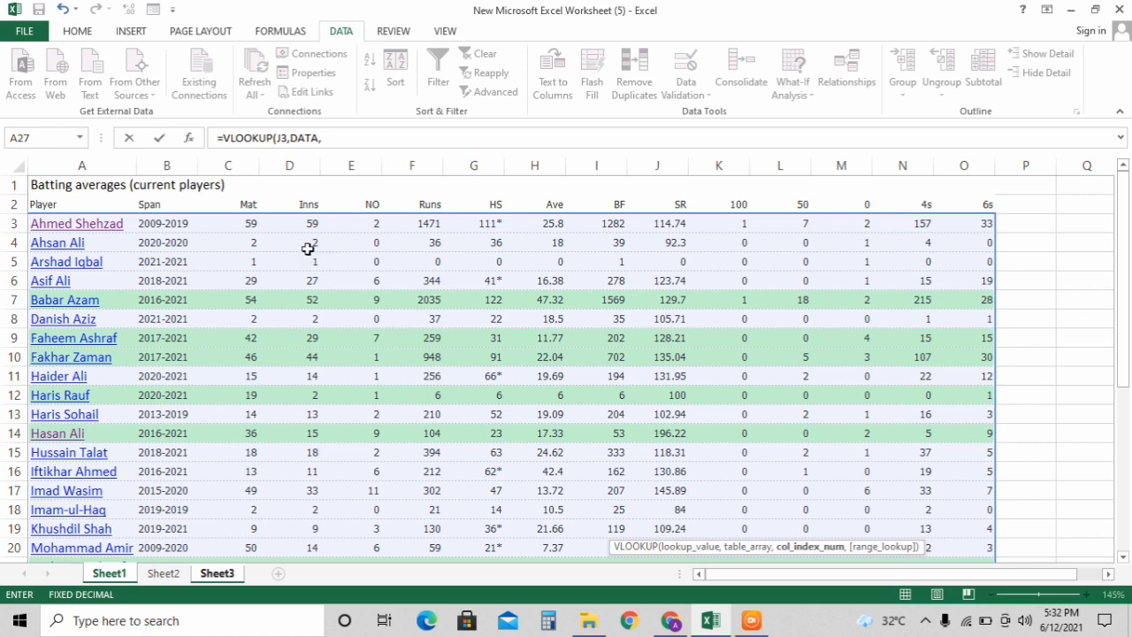
left_click(364, 139)
type("15")
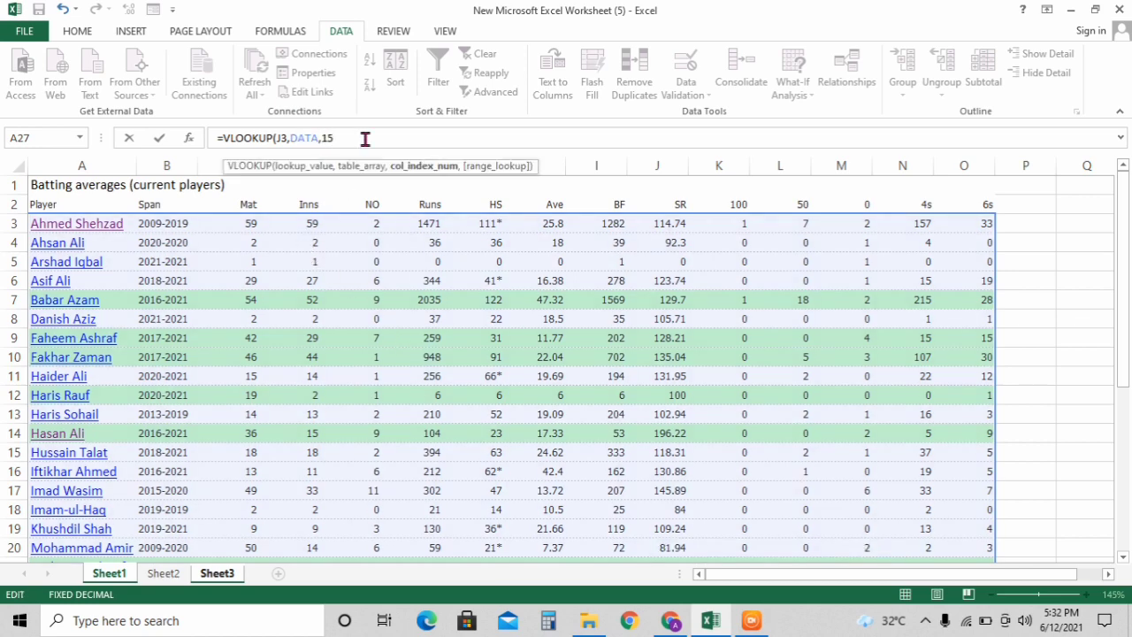
type(",false")
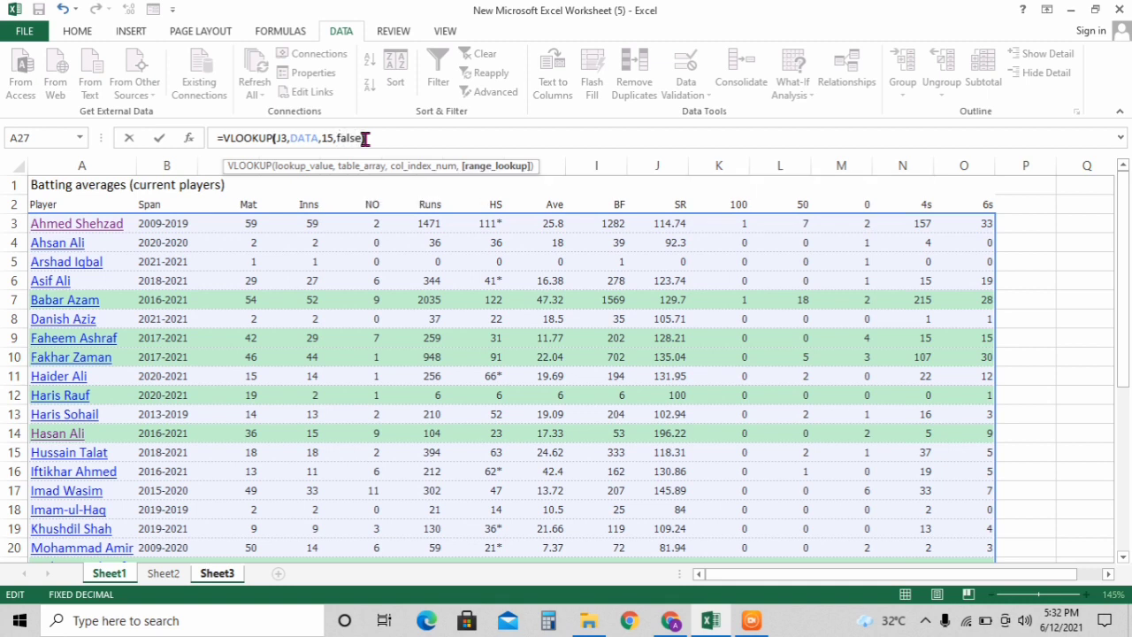
key("Return")
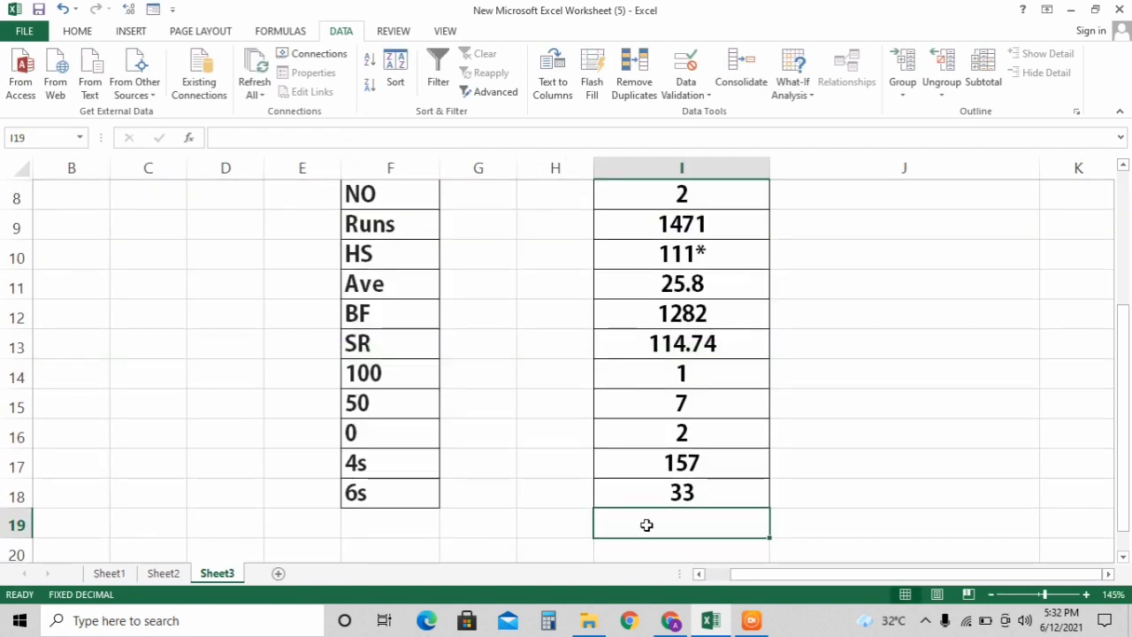
Pick Asif Ali from J3's Player Name dropdown and check that the stat rows update.
left_click(781, 488)
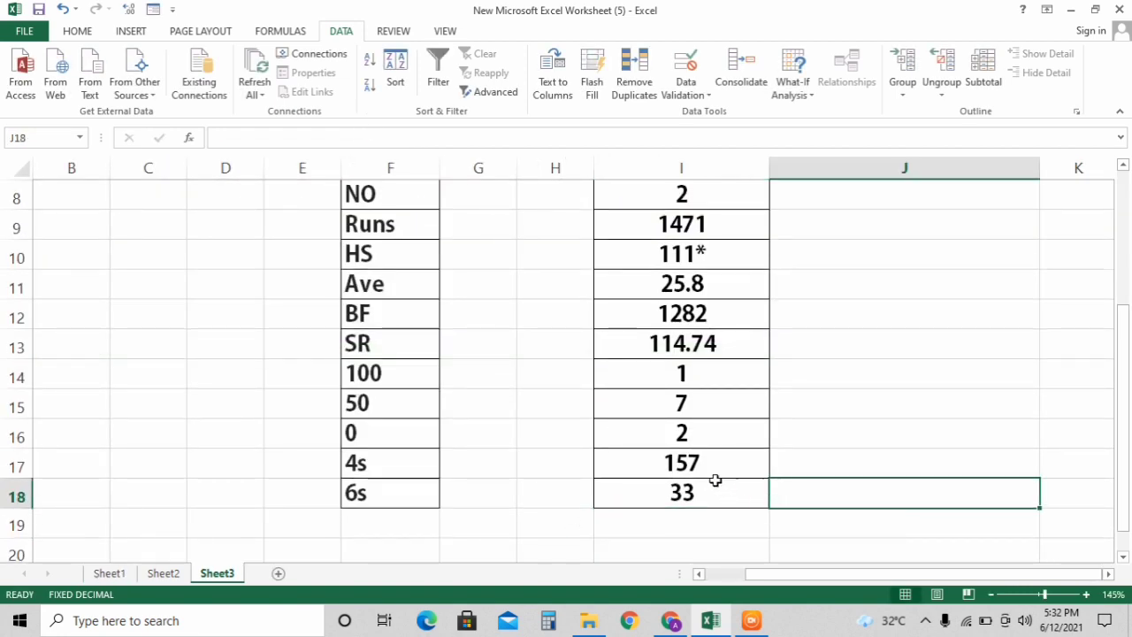
scroll(713, 476, "up", 3)
left_click(864, 262)
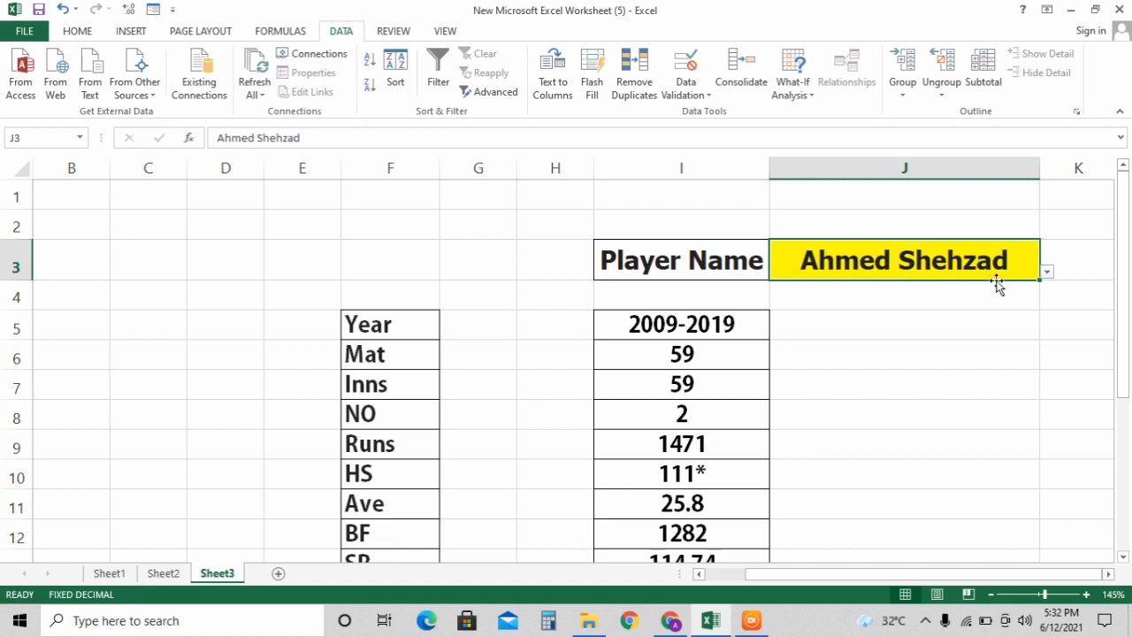
left_click(1045, 272)
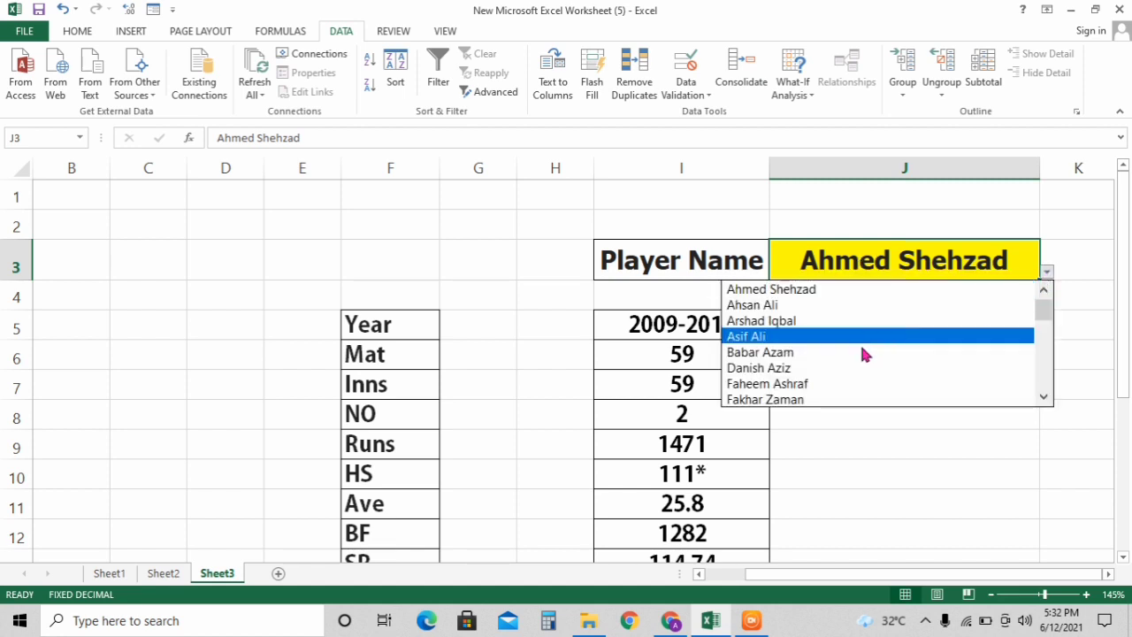
left_click(860, 337)
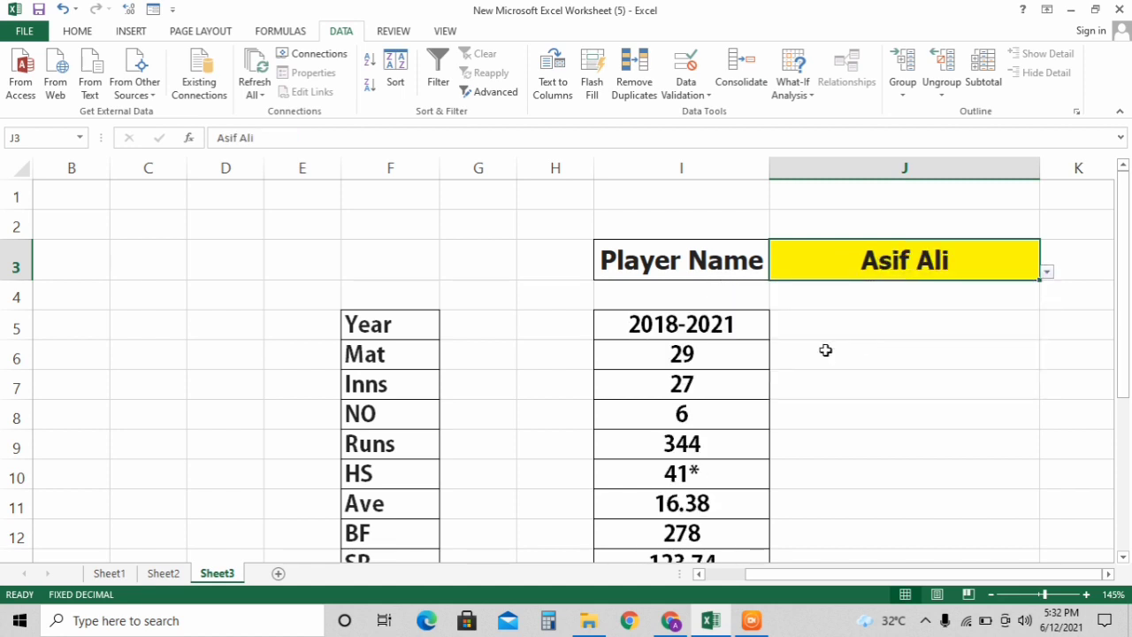
scroll(776, 371, "down", 3)
scroll(776, 371, "down", 1)
scroll(681, 394, "up", 1)
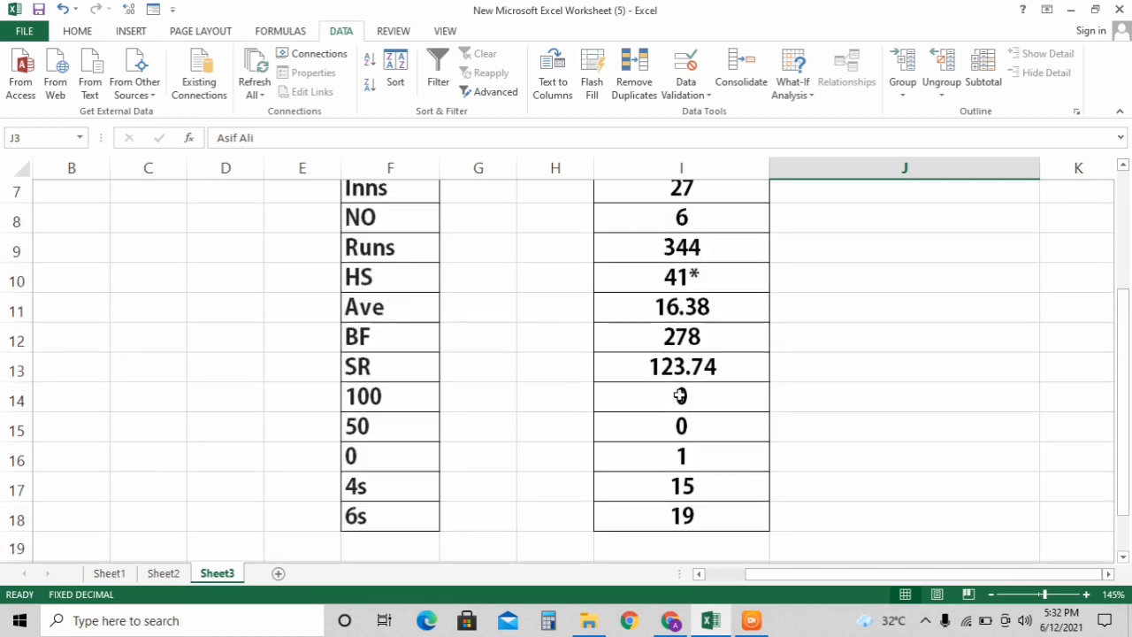
scroll(676, 393, "up", 2)
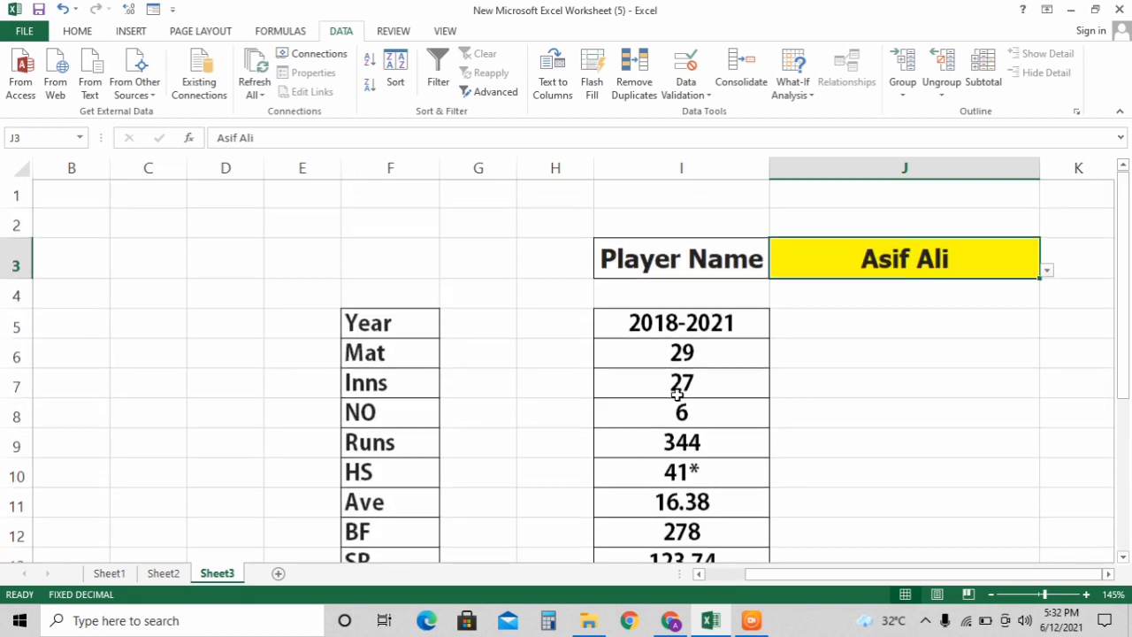
Switch the player to Faheem Ashraf, then to Mohammad Nawaz.
left_click(1047, 278)
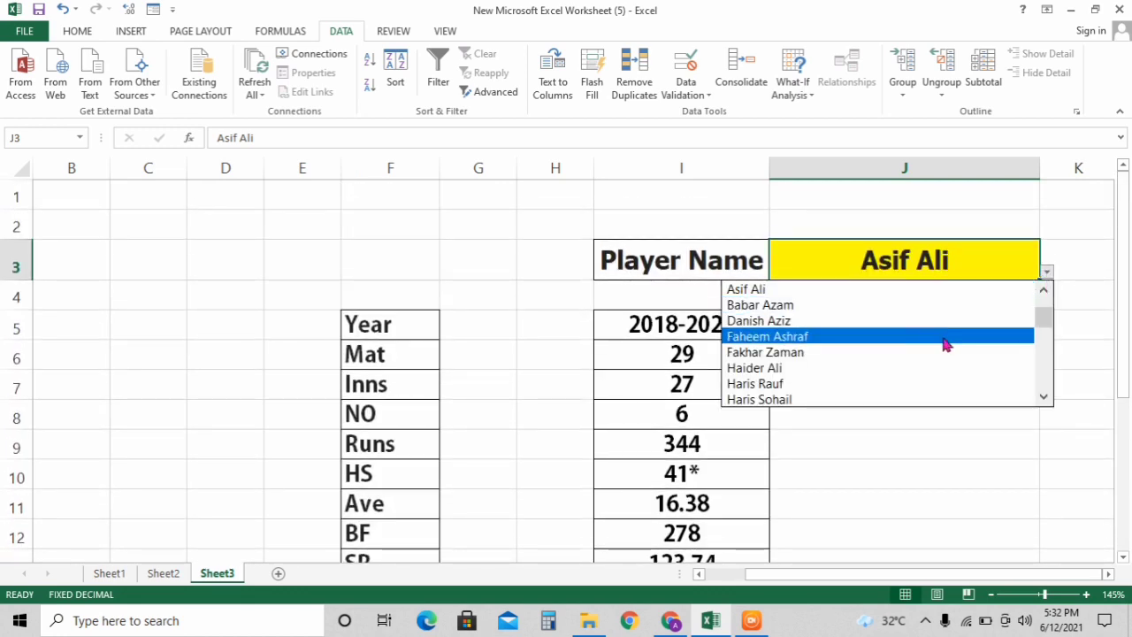
left_click_drag(1046, 341, 1046, 317)
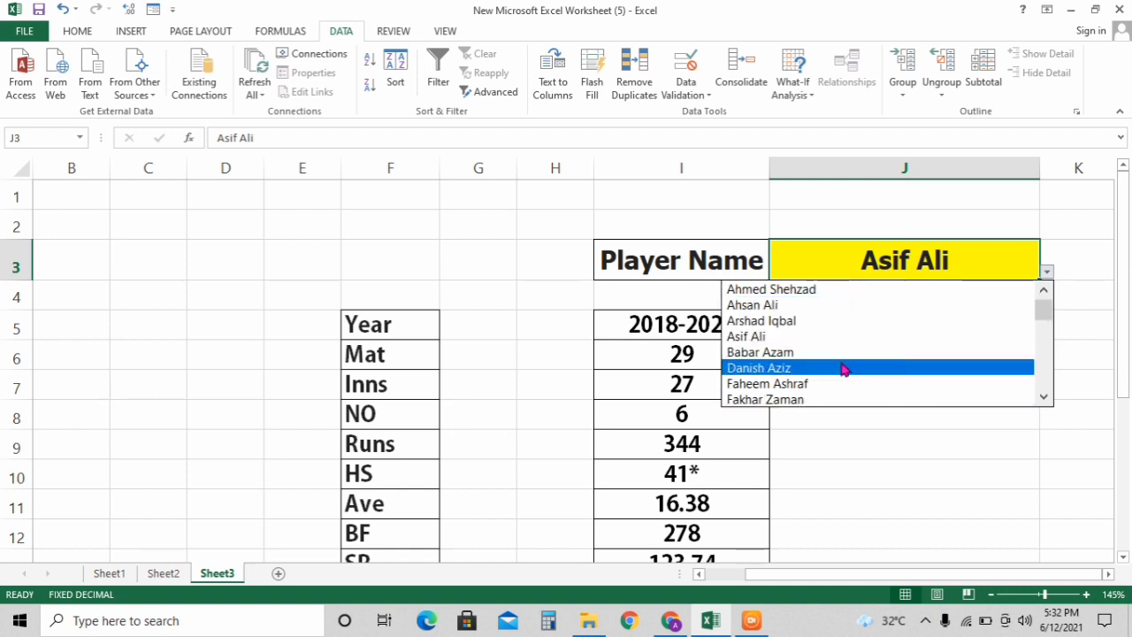
left_click(840, 384)
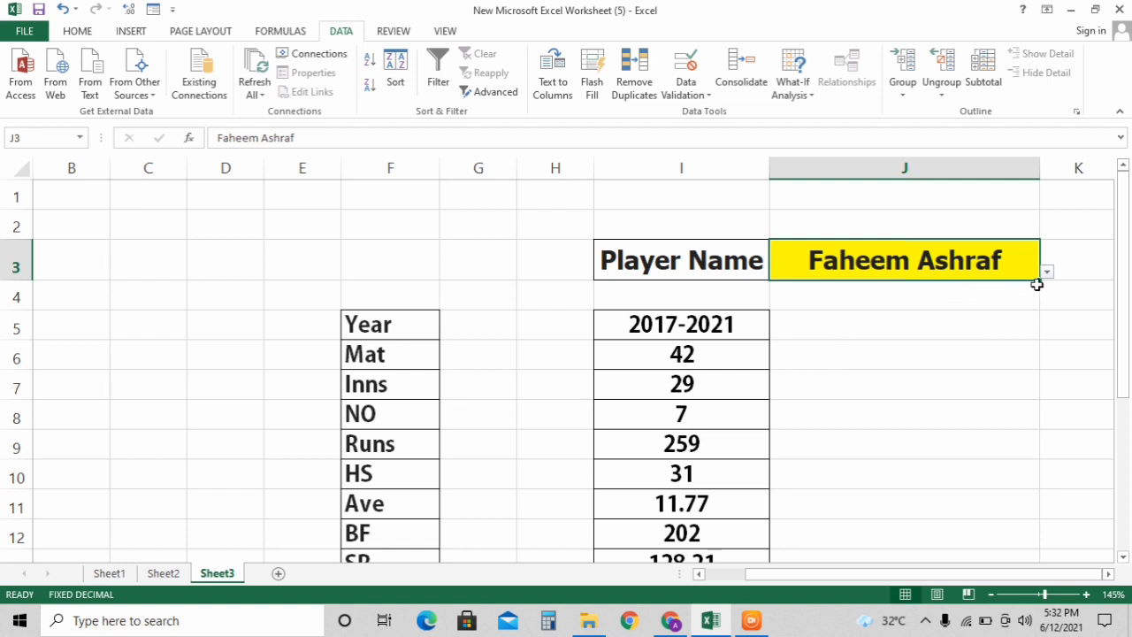
left_click(1048, 275)
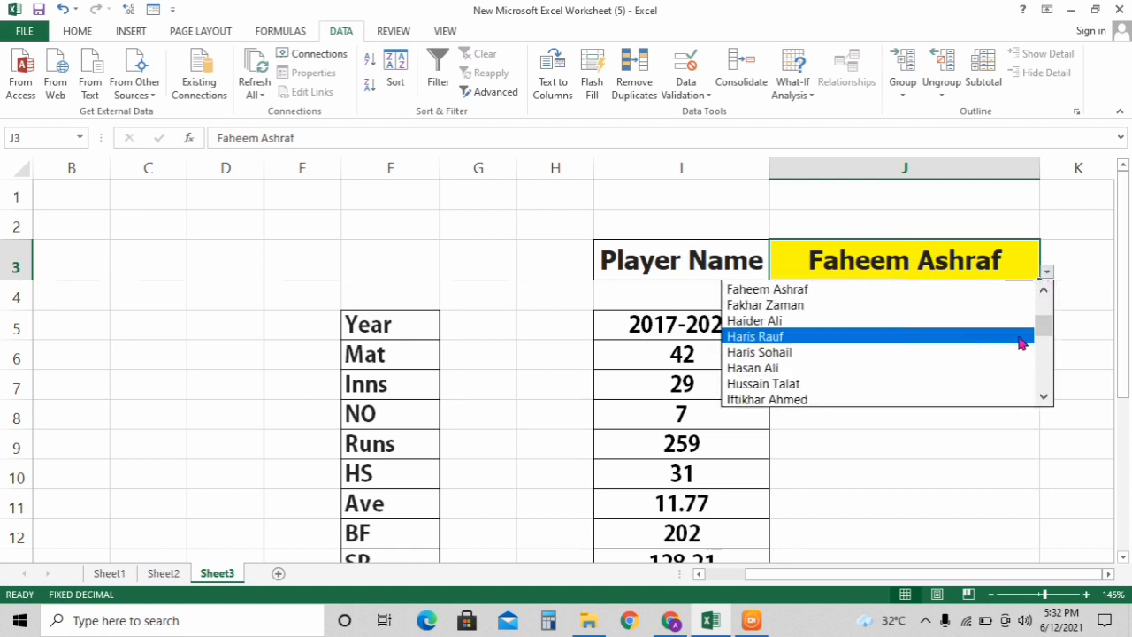
left_click_drag(1040, 335, 1043, 356)
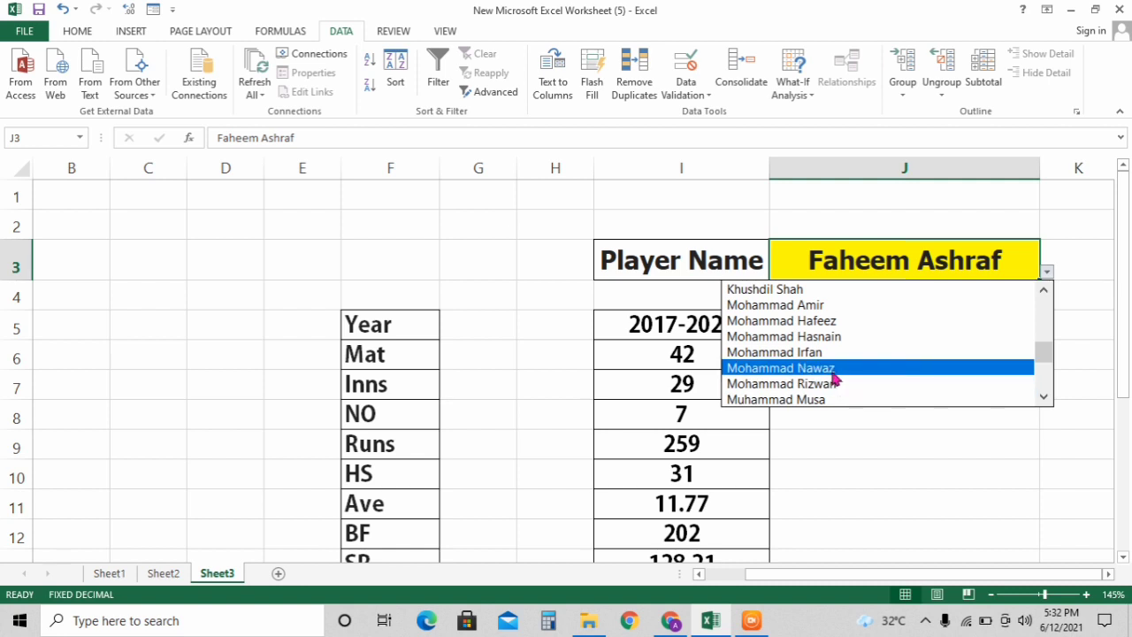
left_click(831, 370)
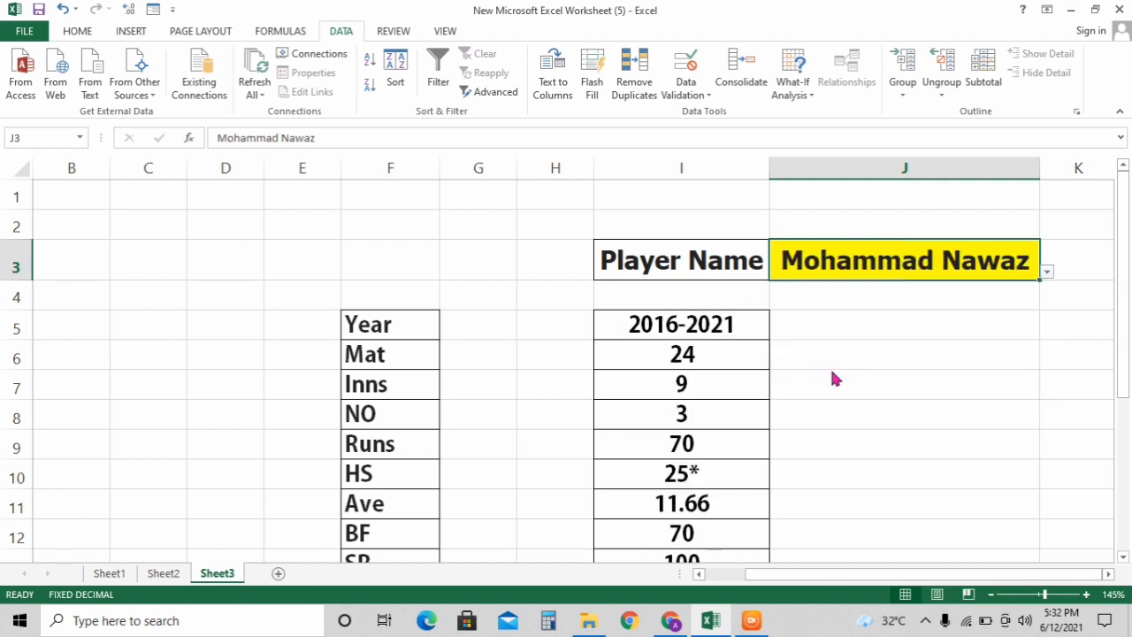
Choose Shoaib Malik and confirm every row updates, from Year 2006-2020 through 6s 61.
left_click(1047, 273)
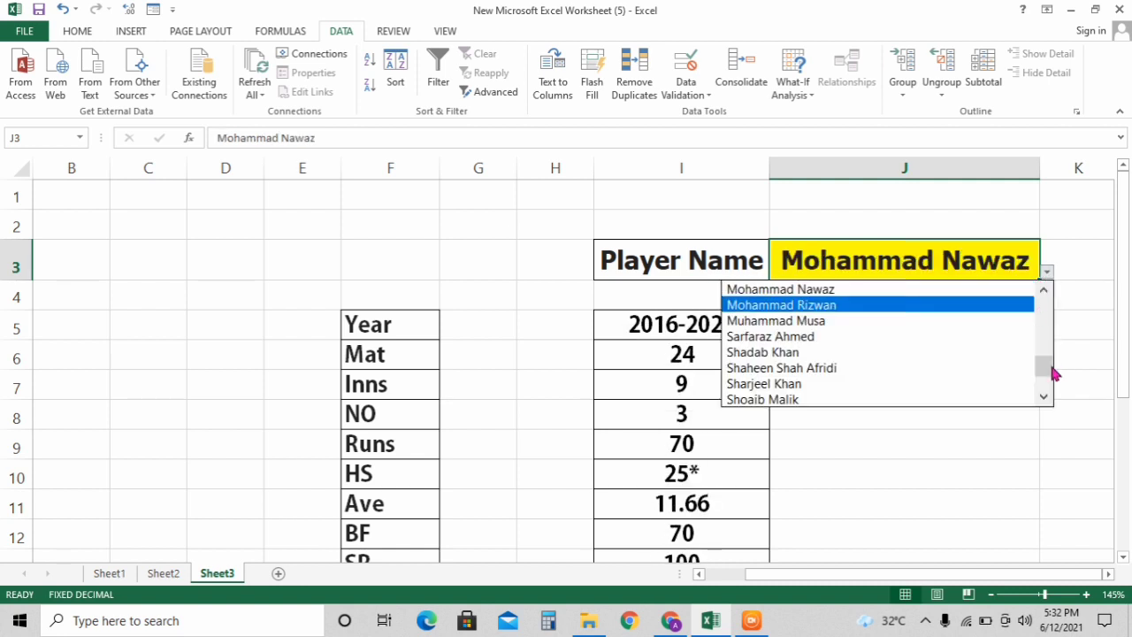
left_click_drag(1053, 372, 1016, 398)
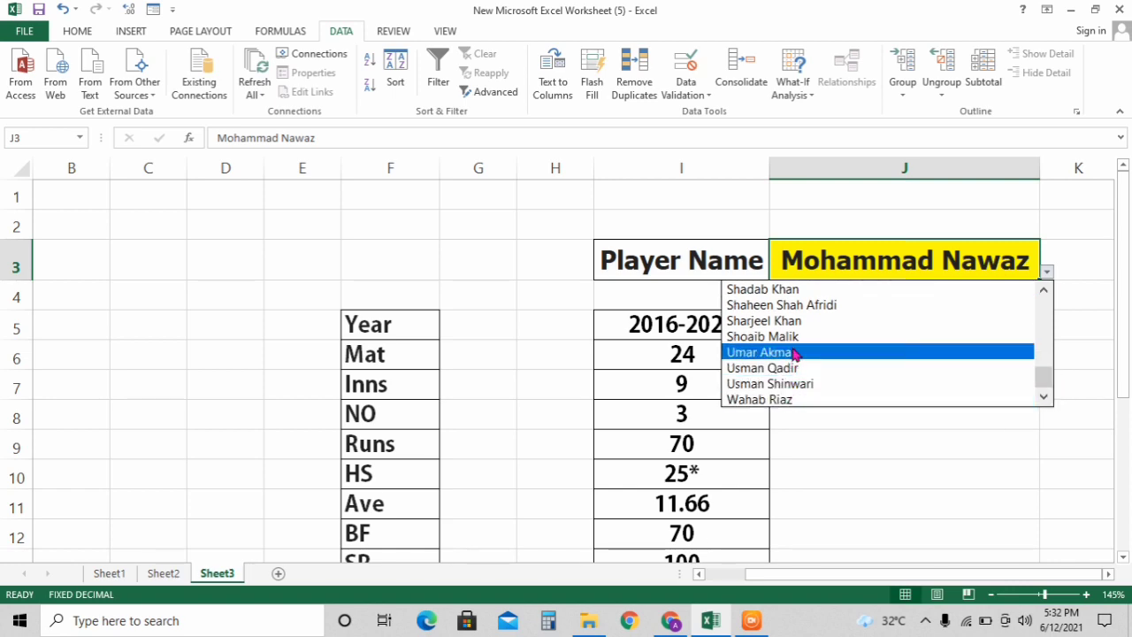
left_click(794, 336)
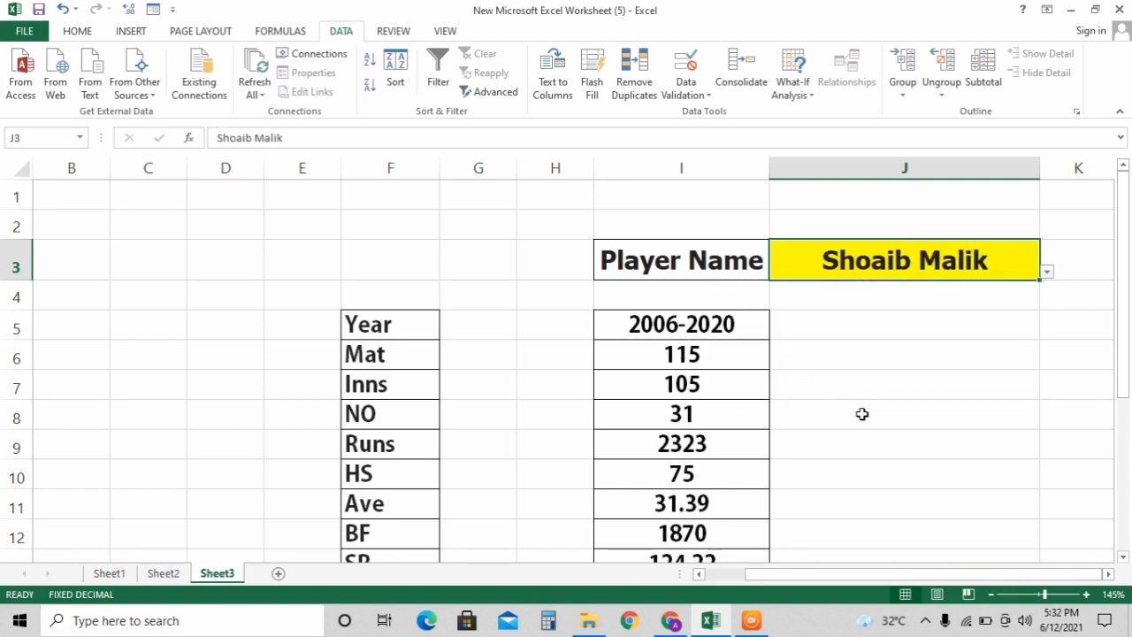
scroll(861, 412, "down", 1)
scroll(853, 416, "down", 1)
scroll(854, 417, "down", 1)
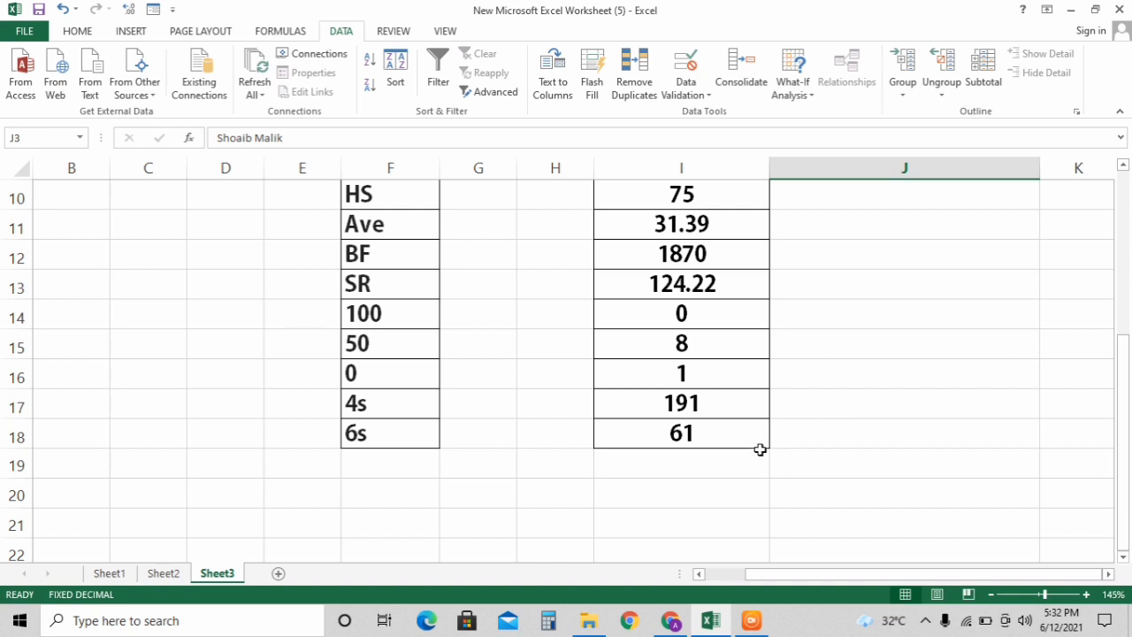
scroll(708, 453, "up", 2)
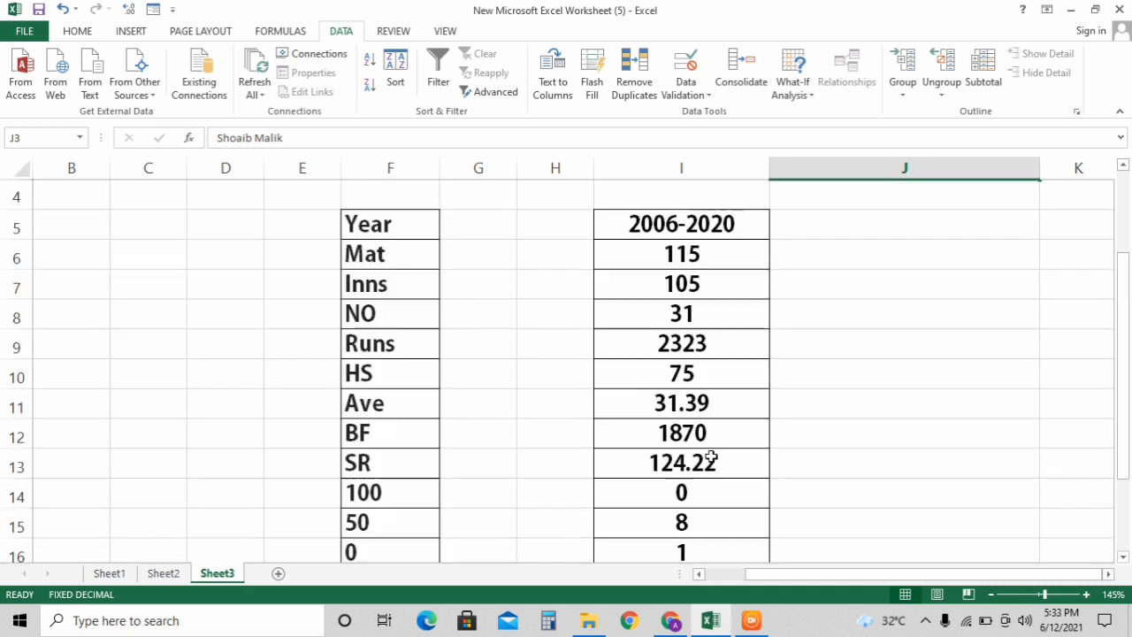